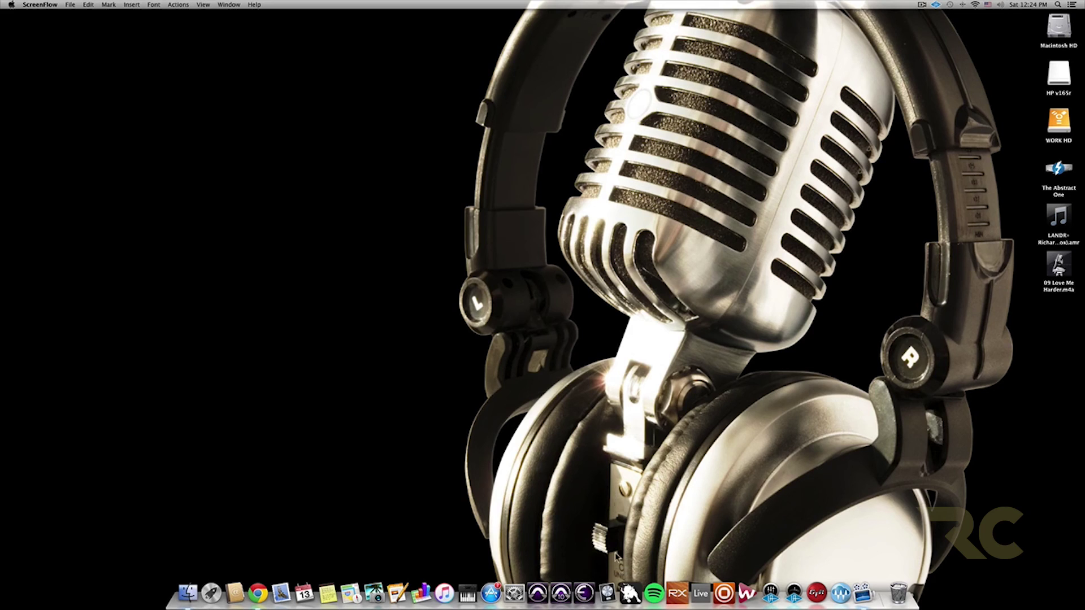
- Launch Logic Pro X
{"action": "left_click", "coordinate": [608, 592]}
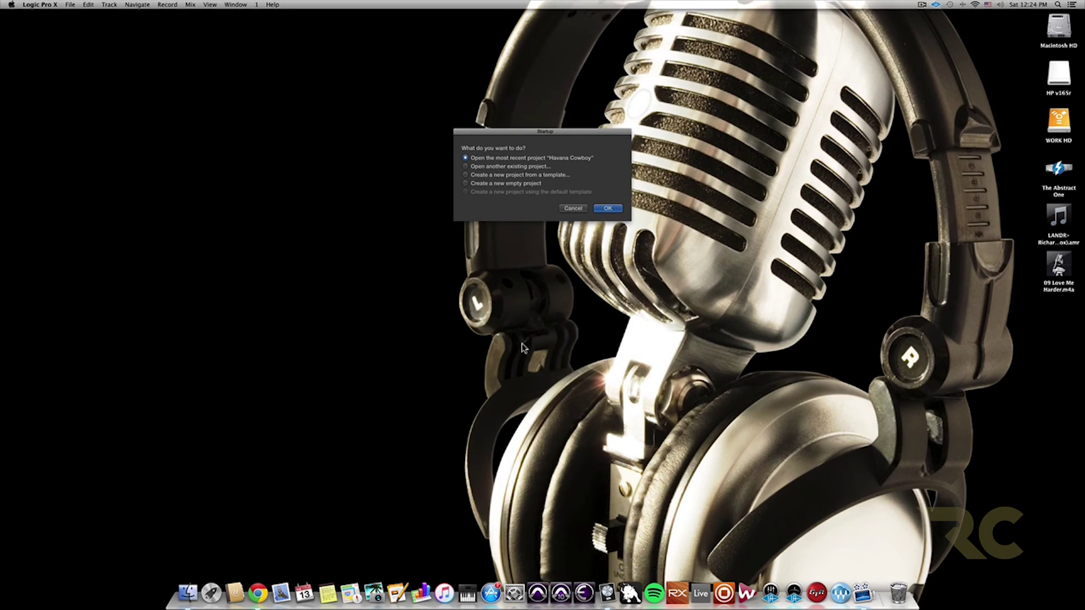
- Switch to Finder and locate the Logic Pro X application in the Applications folder
{"action": "left_click", "coordinate": [448, 327]}
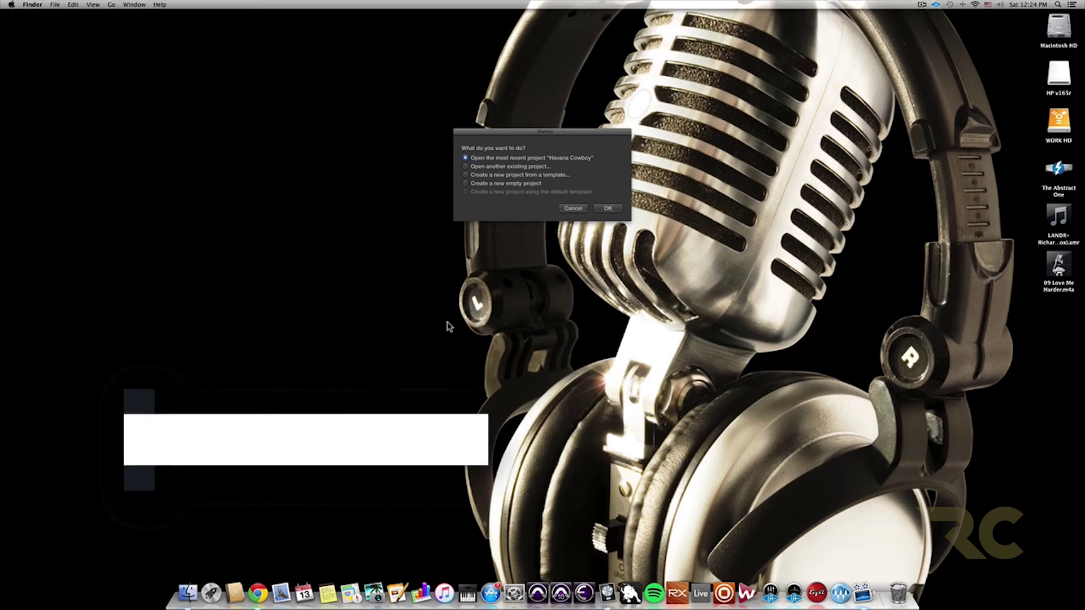
{"action": "key", "text": "shift+super+a"}
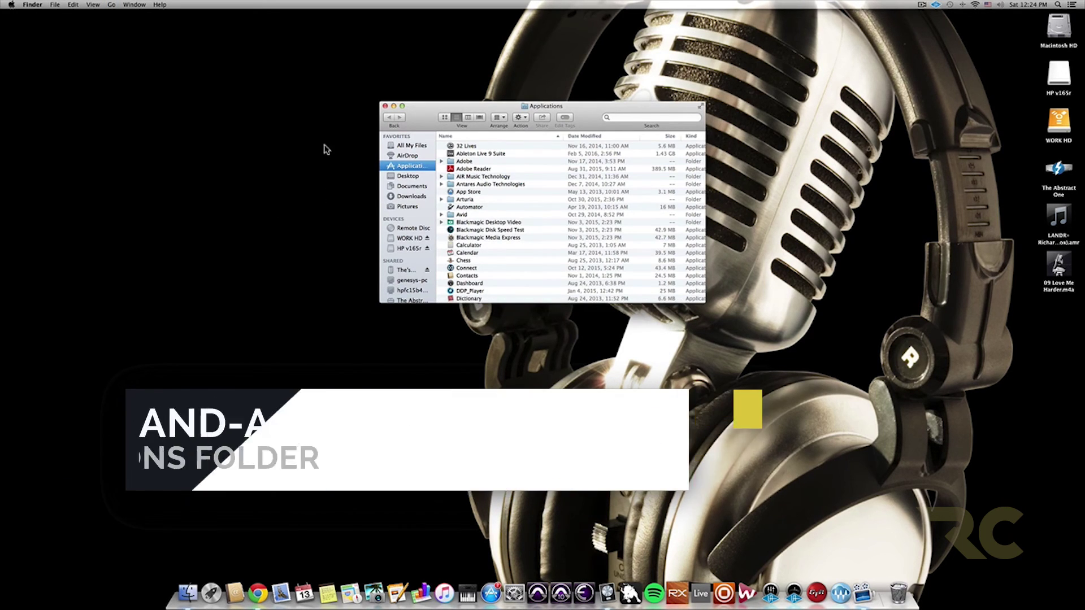
{"action": "scroll", "coordinate": [545, 190], "scroll_direction": "down", "scroll_amount": 15}
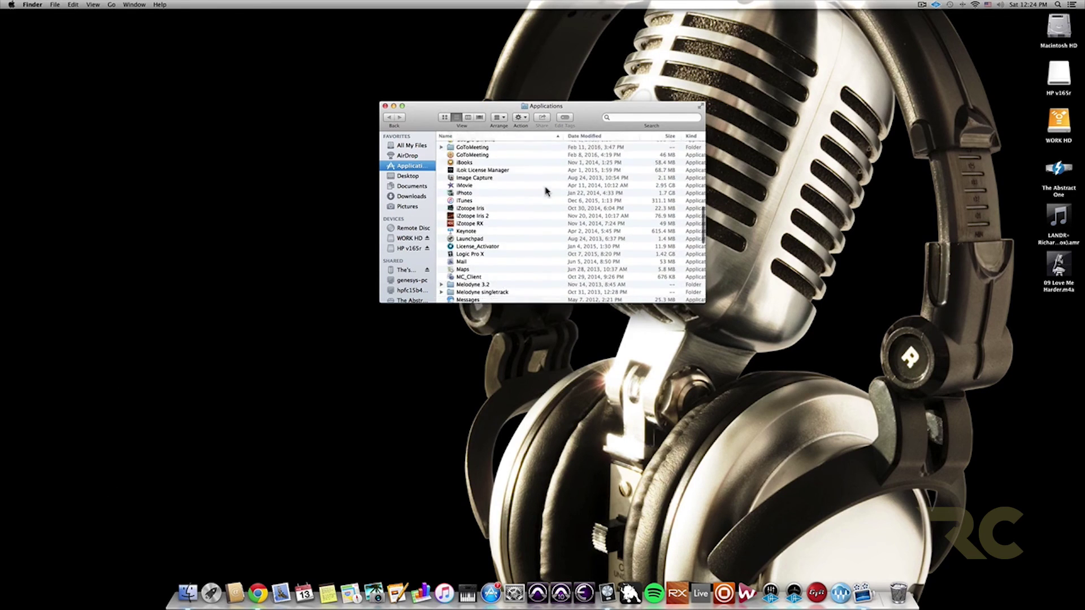
{"action": "scroll", "coordinate": [545, 191], "scroll_direction": "up", "scroll_amount": 10}
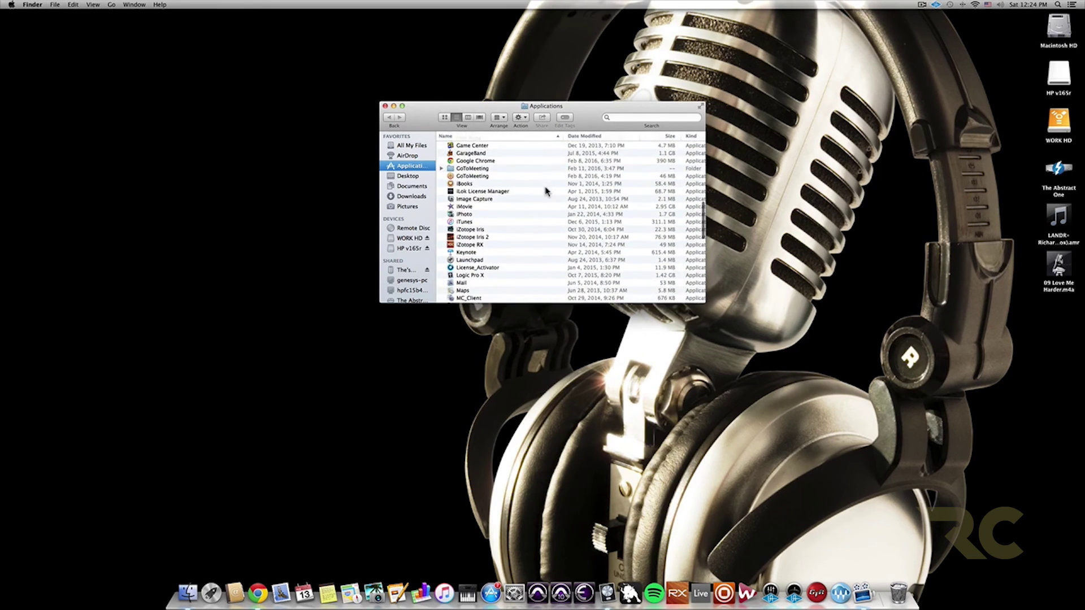
{"action": "scroll", "coordinate": [546, 191], "scroll_direction": "up", "scroll_amount": 5}
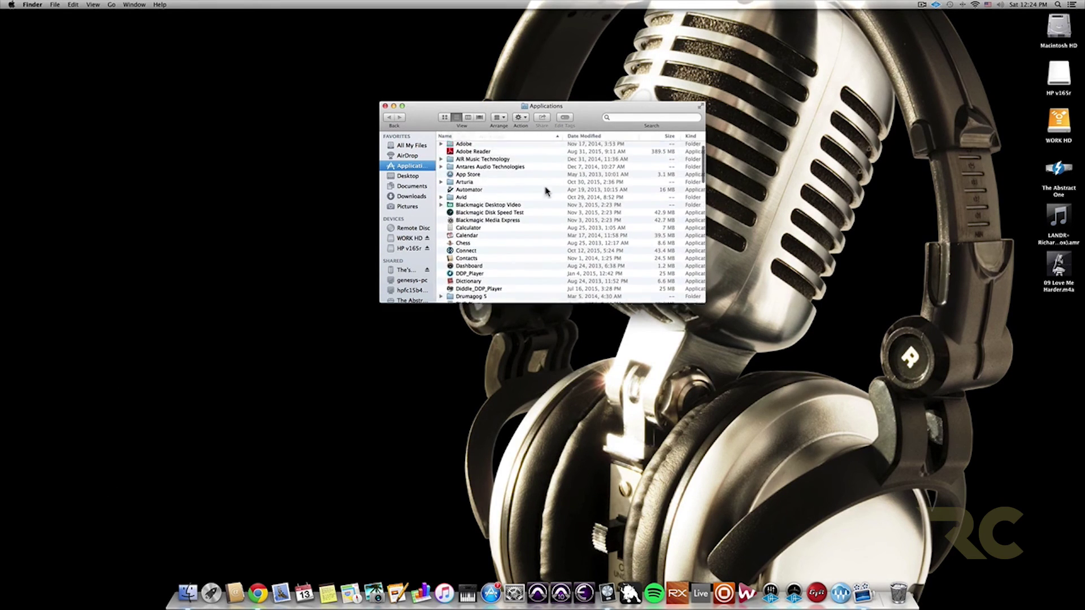
{"action": "scroll", "coordinate": [546, 191], "scroll_direction": "down", "scroll_amount": 12}
{"action": "scroll", "coordinate": [545, 191], "scroll_direction": "down", "scroll_amount": 20}
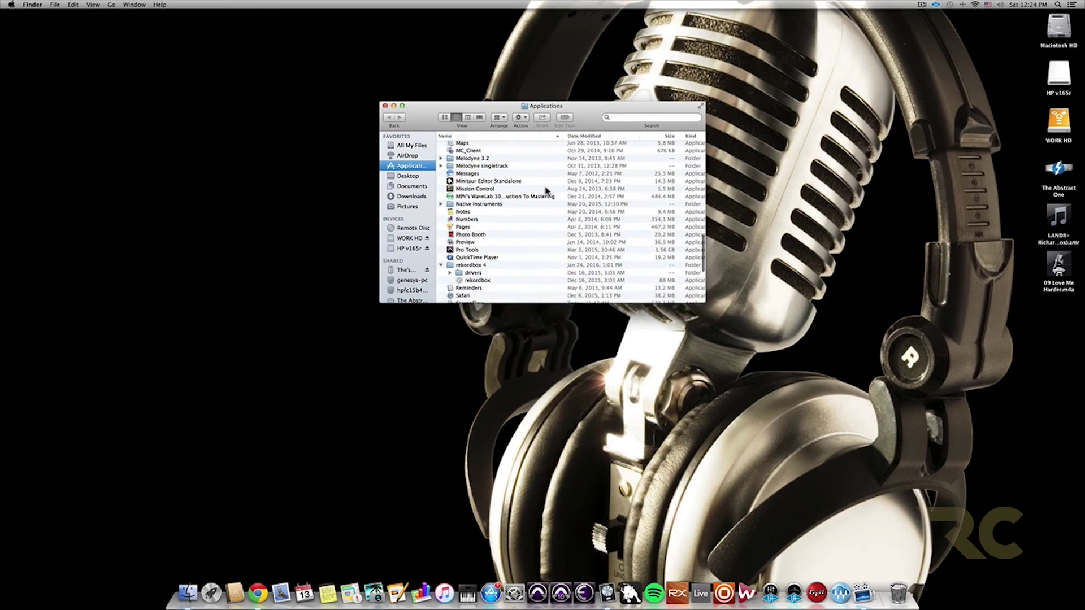
{"action": "scroll", "coordinate": [546, 191], "scroll_direction": "up", "scroll_amount": 15}
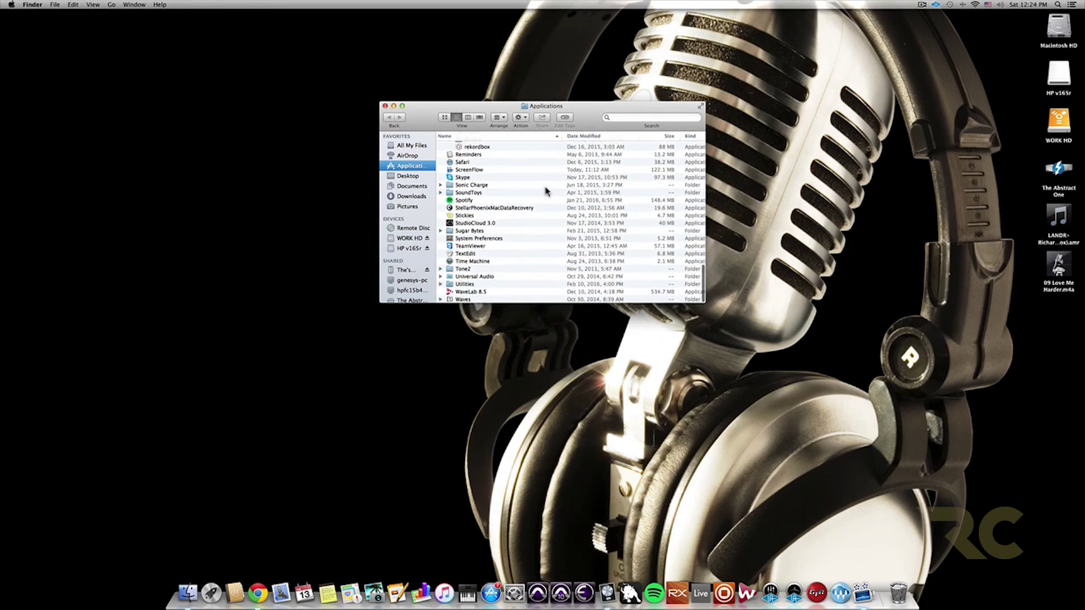
{"action": "scroll", "coordinate": [546, 191], "scroll_direction": "up", "scroll_amount": 15}
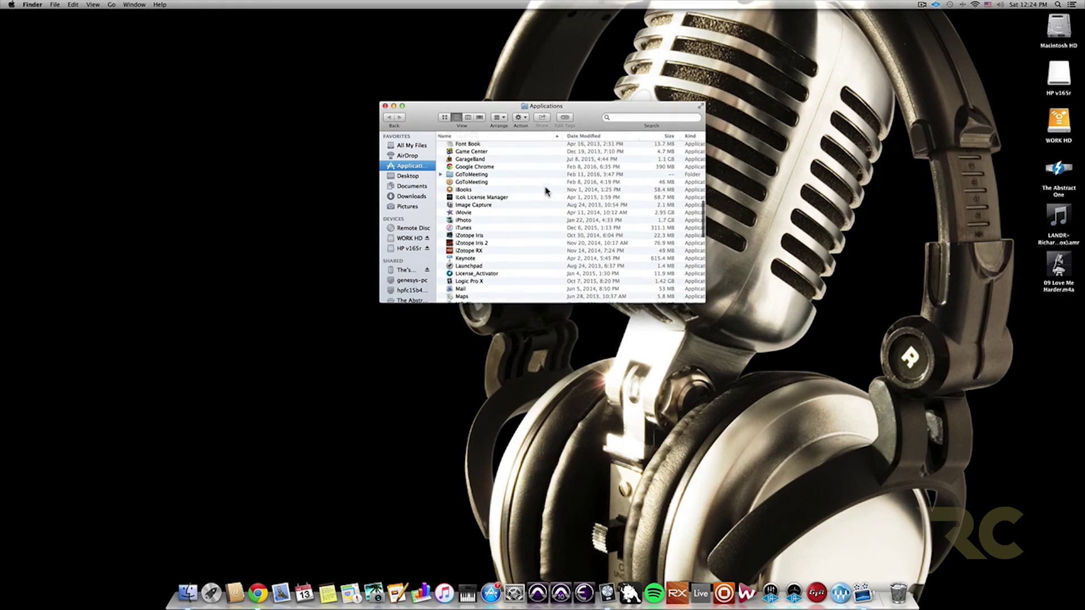
{"action": "scroll", "coordinate": [545, 191], "scroll_direction": "down", "scroll_amount": 10}
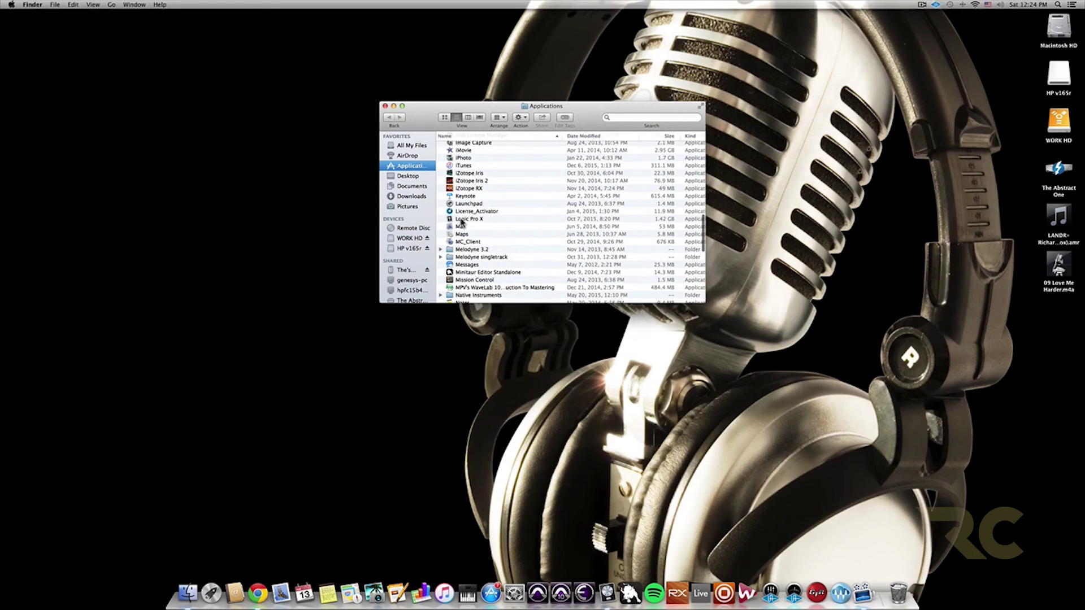
{"action": "left_click_drag", "start_coordinate": [460, 222], "coordinate": [482, 216]}
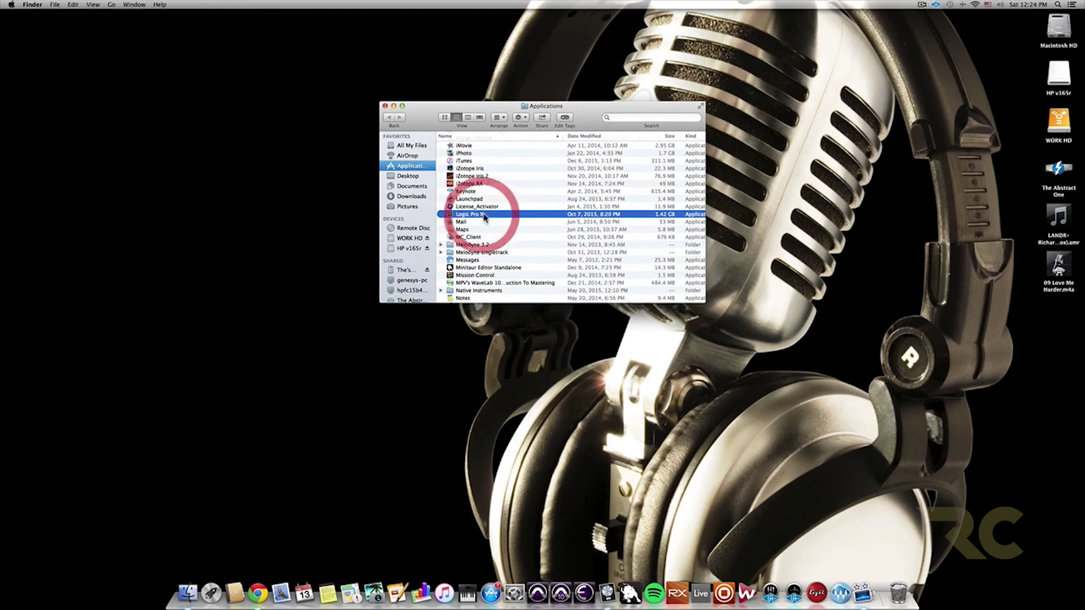
{"action": "left_click", "coordinate": [385, 106]}
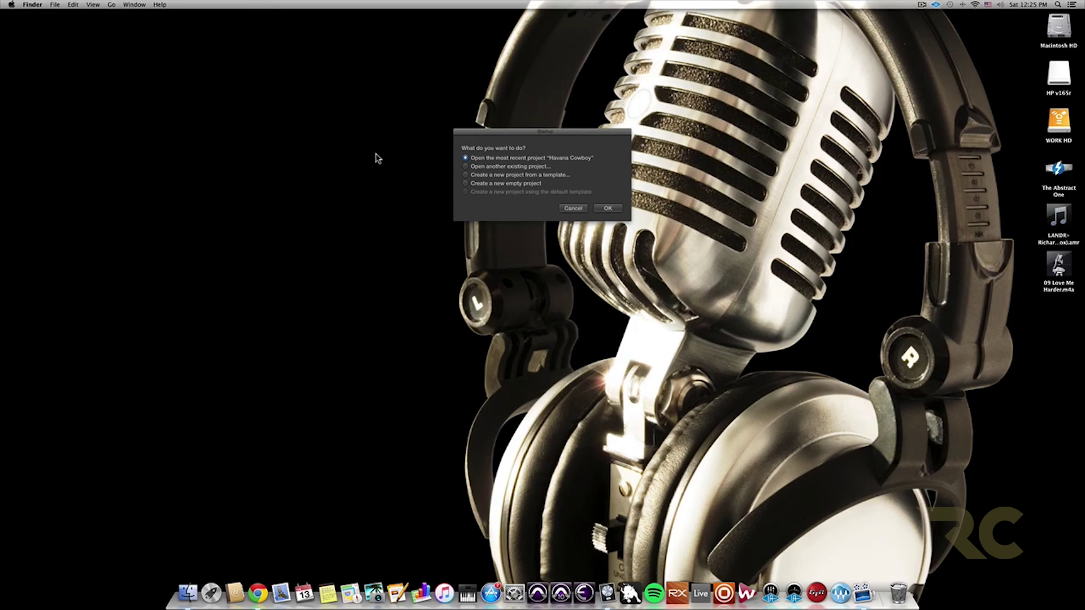
- Create a new empty Logic Pro X project containing one audio track
{"action": "left_click", "coordinate": [466, 183]}
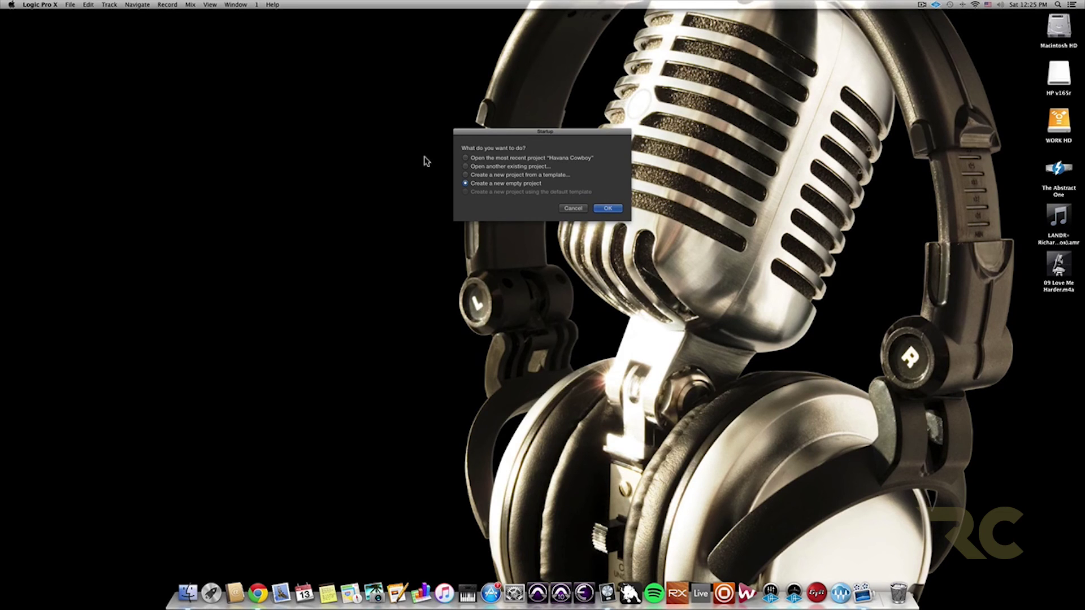
{"action": "left_click", "coordinate": [608, 208]}
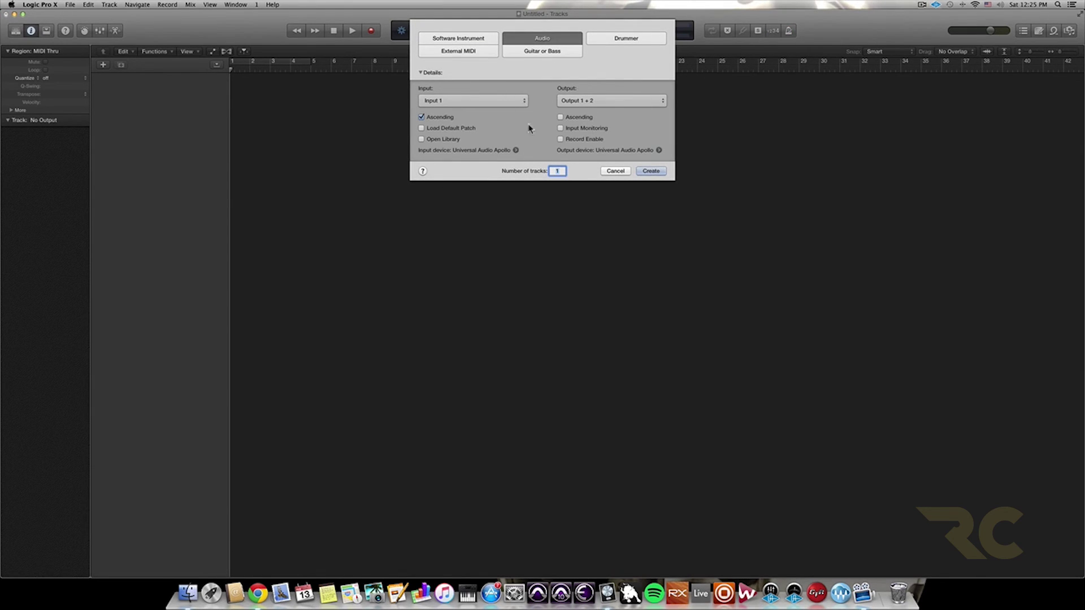
{"action": "left_click", "coordinate": [651, 170]}
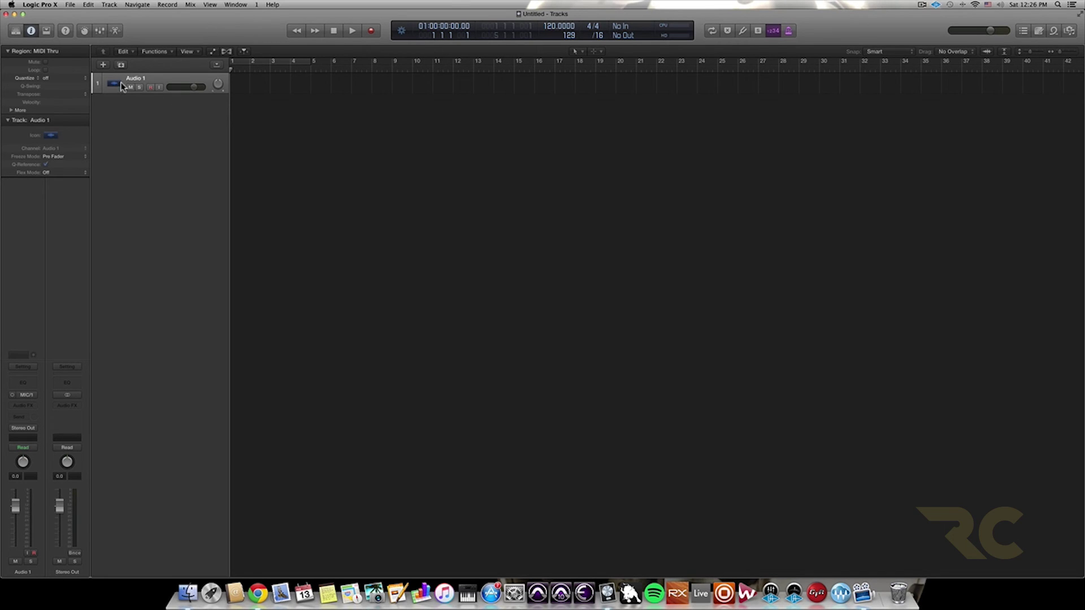
- Show the Apple Loops browser briefly and hide it again
{"action": "left_click", "coordinate": [150, 87]}
{"action": "left_click", "coordinate": [1053, 31]}
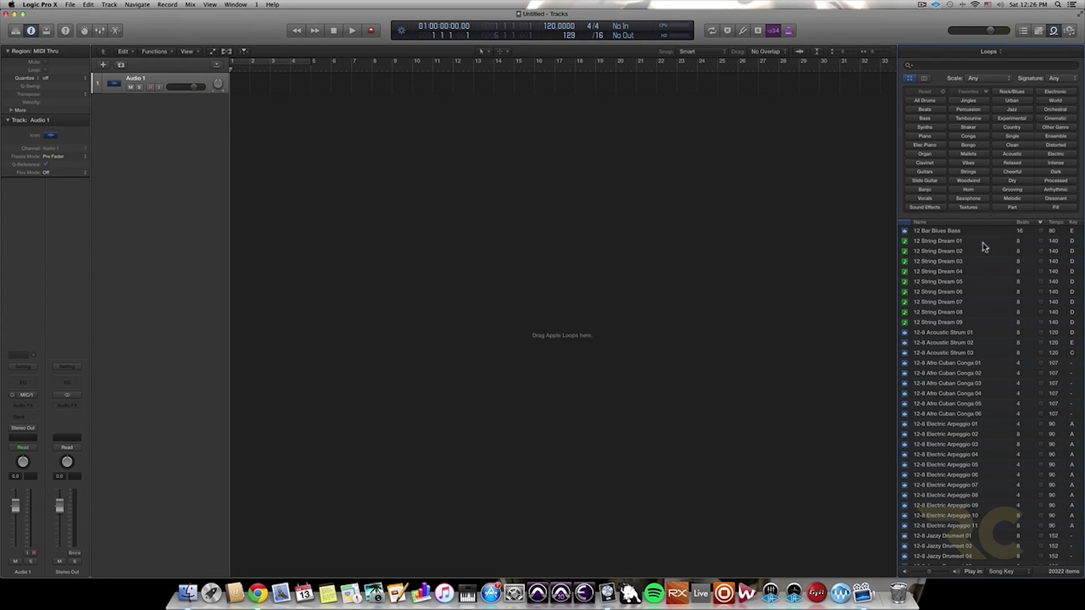
{"action": "left_click", "coordinate": [1054, 32]}
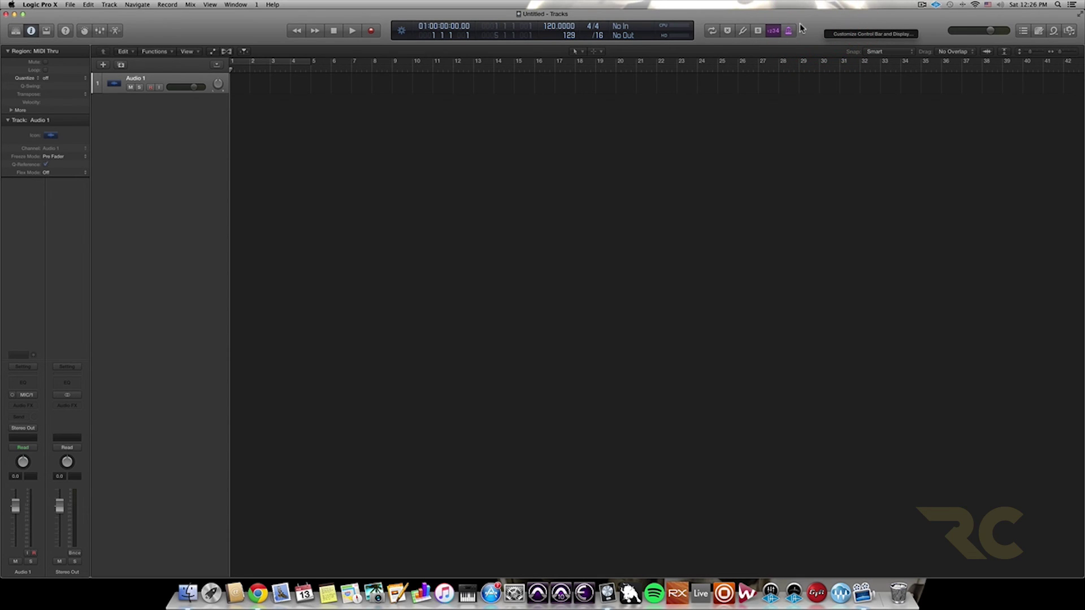
- Review the control bar and display customization options, keeping the LCD mode on Custom
{"action": "left_click", "coordinate": [837, 35]}
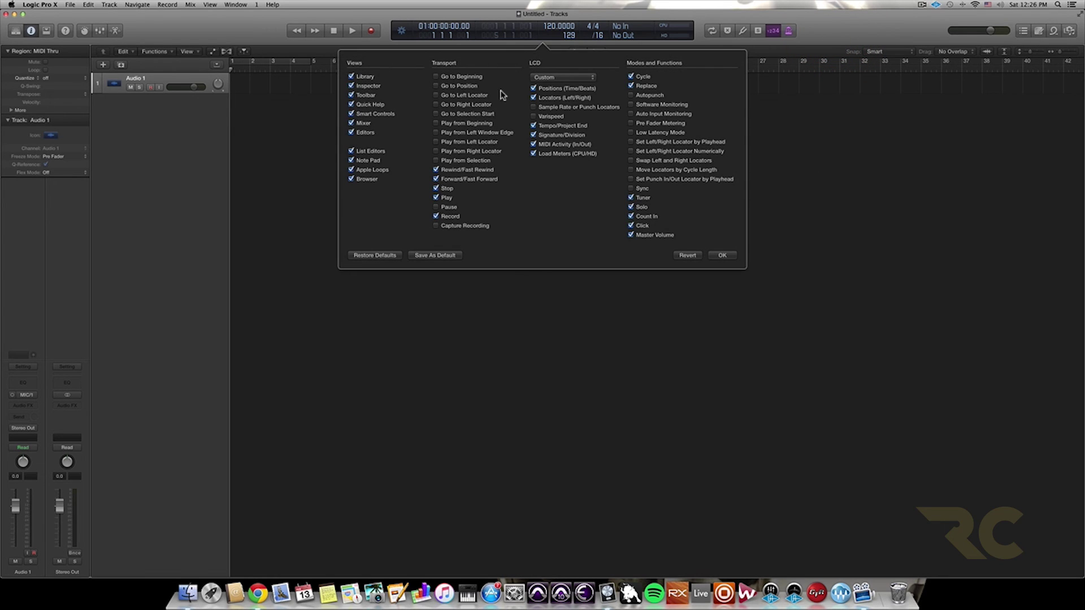
{"action": "left_click", "coordinate": [827, 30]}
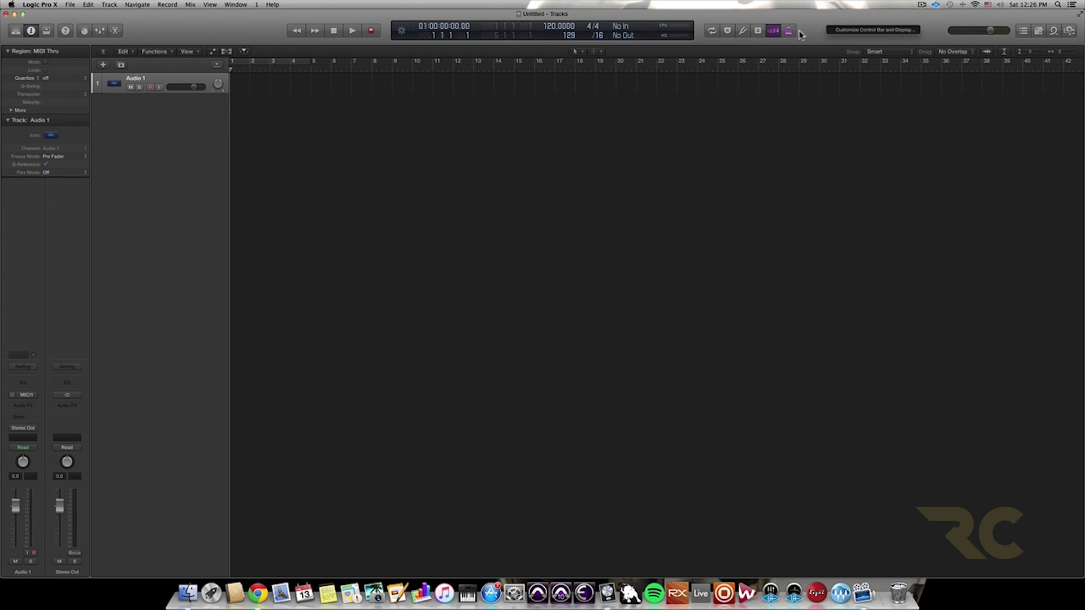
{"action": "right_click", "coordinate": [827, 28]}
{"action": "left_click", "coordinate": [849, 30]}
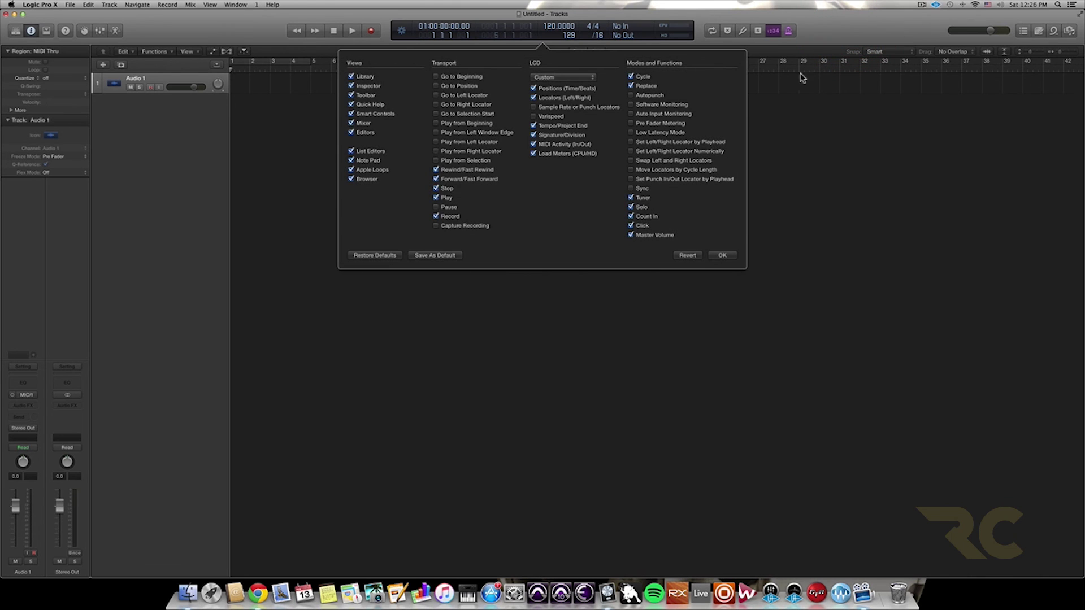
{"action": "left_click", "coordinate": [551, 78]}
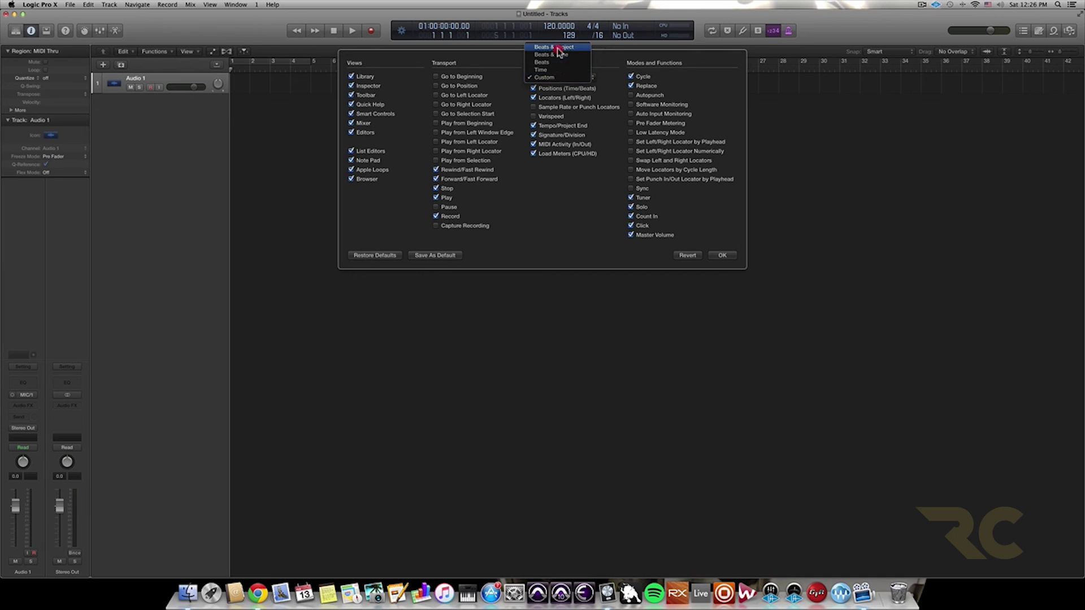
{"action": "left_click", "coordinate": [550, 77]}
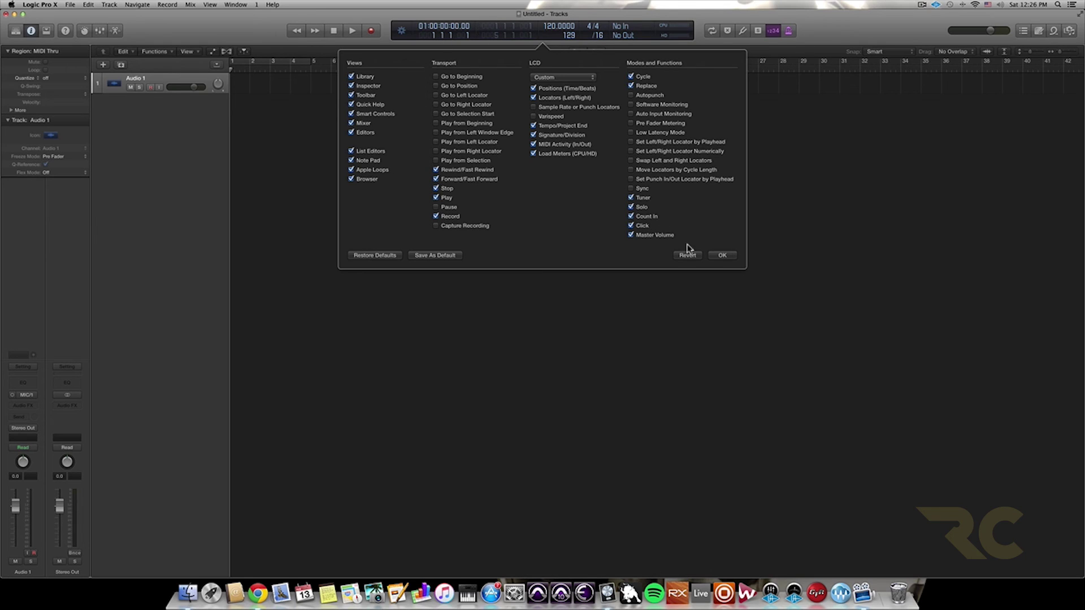
{"action": "left_click", "coordinate": [723, 256]}
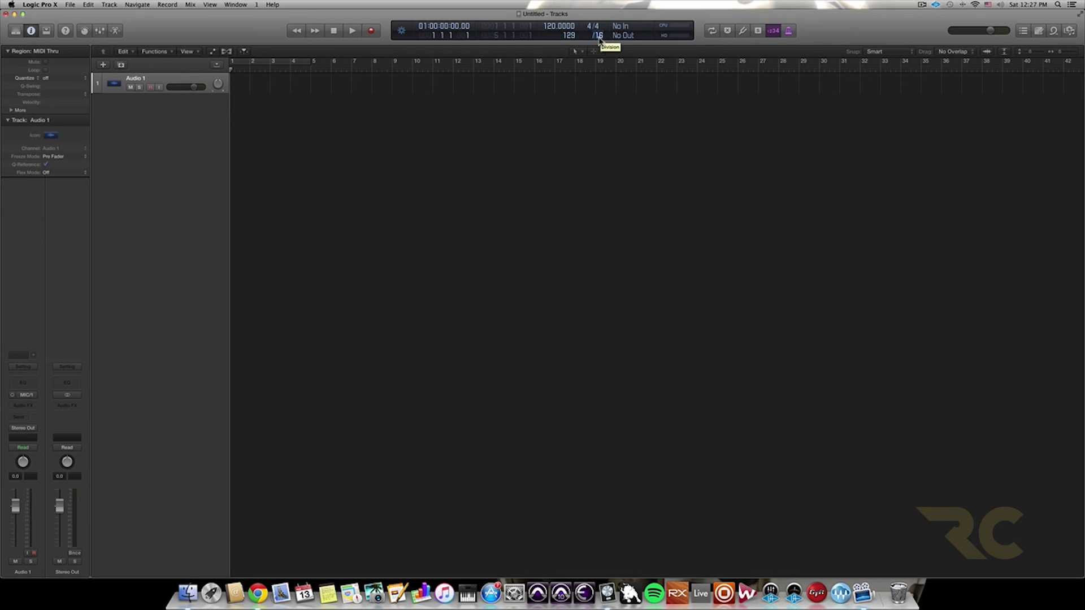
- Open the Apple Loops browser and search the loop library for "hip hop"
{"action": "left_click", "coordinate": [1054, 31]}
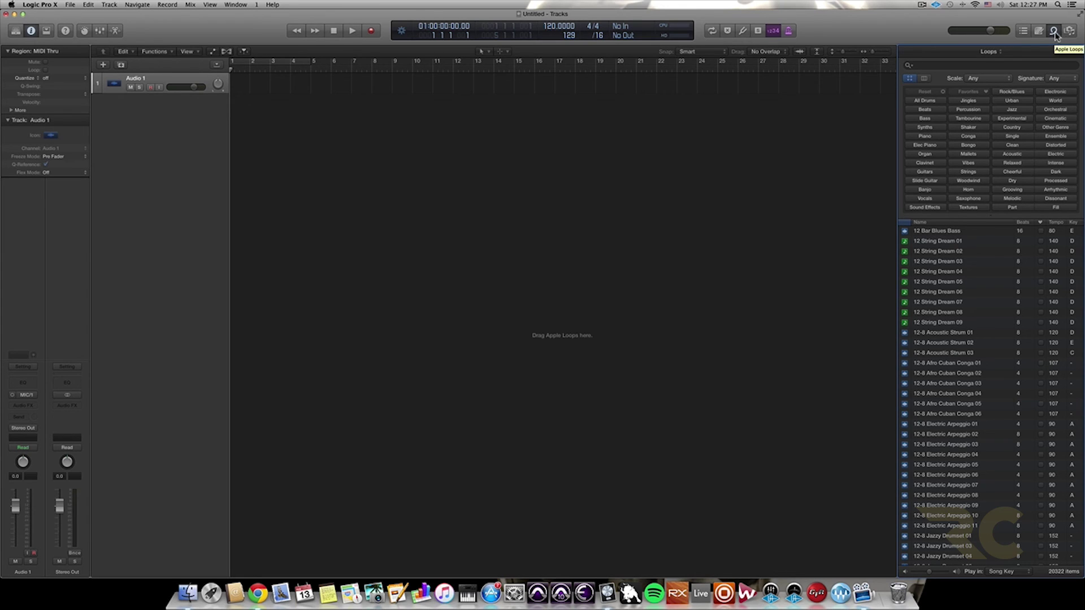
{"action": "left_click", "coordinate": [925, 65]}
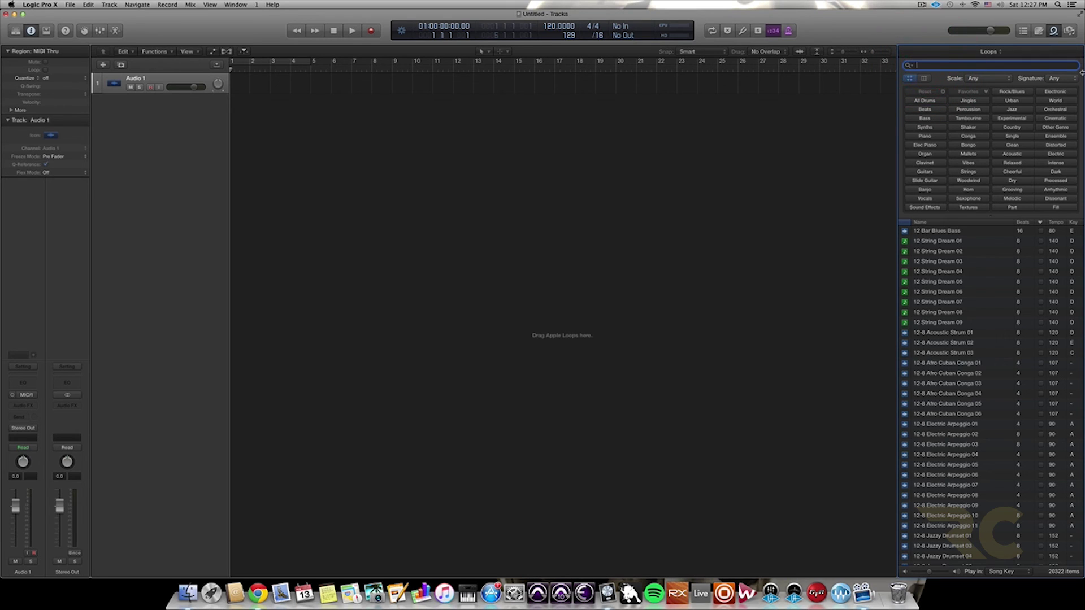
{"action": "type", "text": "hip hop"}
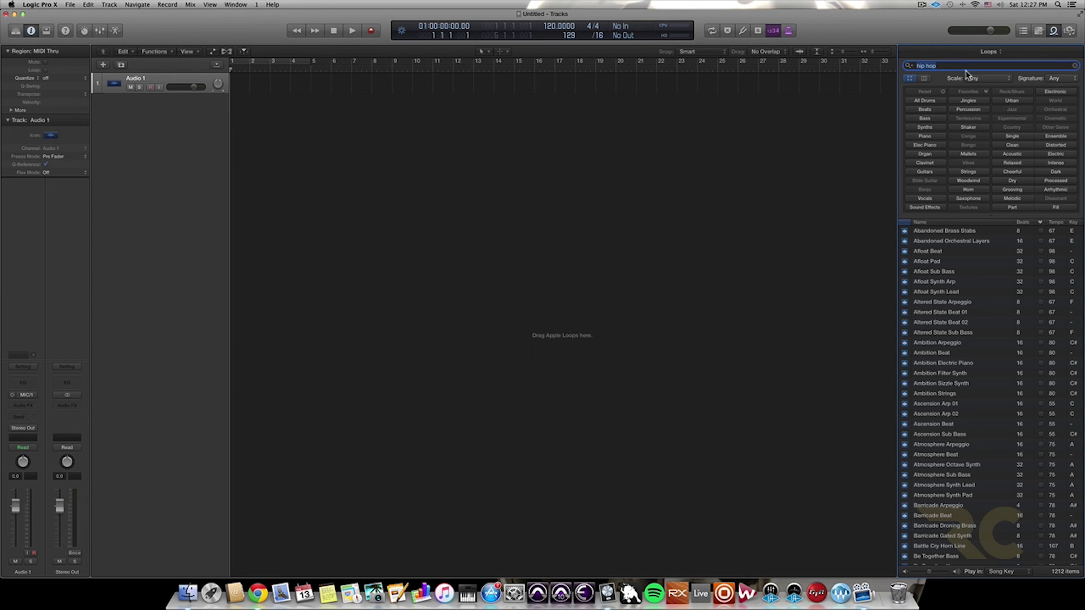
{"action": "scroll", "coordinate": [981, 299], "scroll_direction": "down", "scroll_amount": 15}
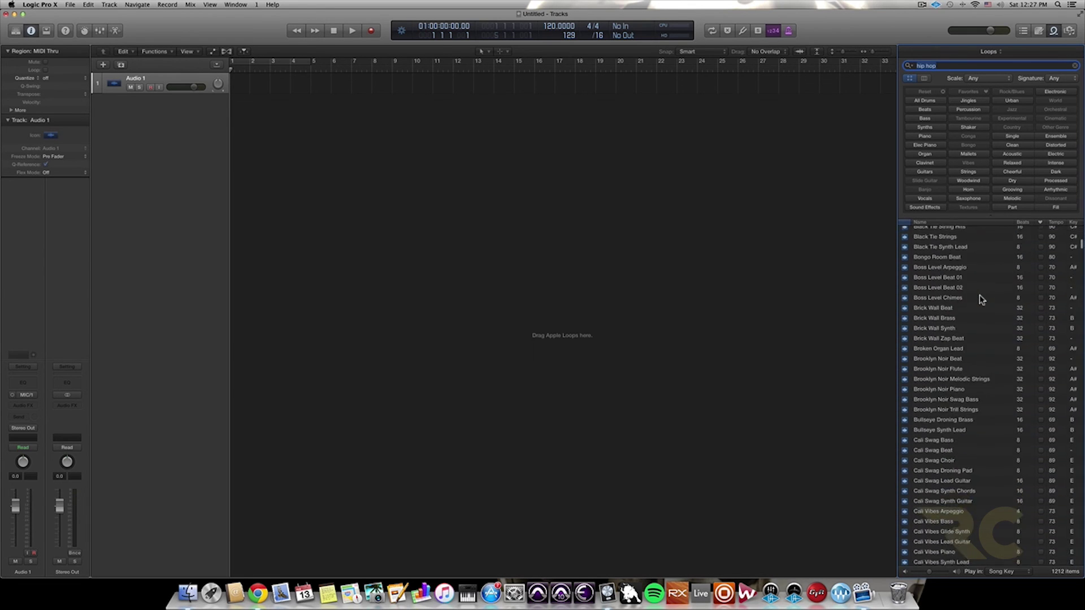
{"action": "scroll", "coordinate": [981, 300], "scroll_direction": "down", "scroll_amount": 20}
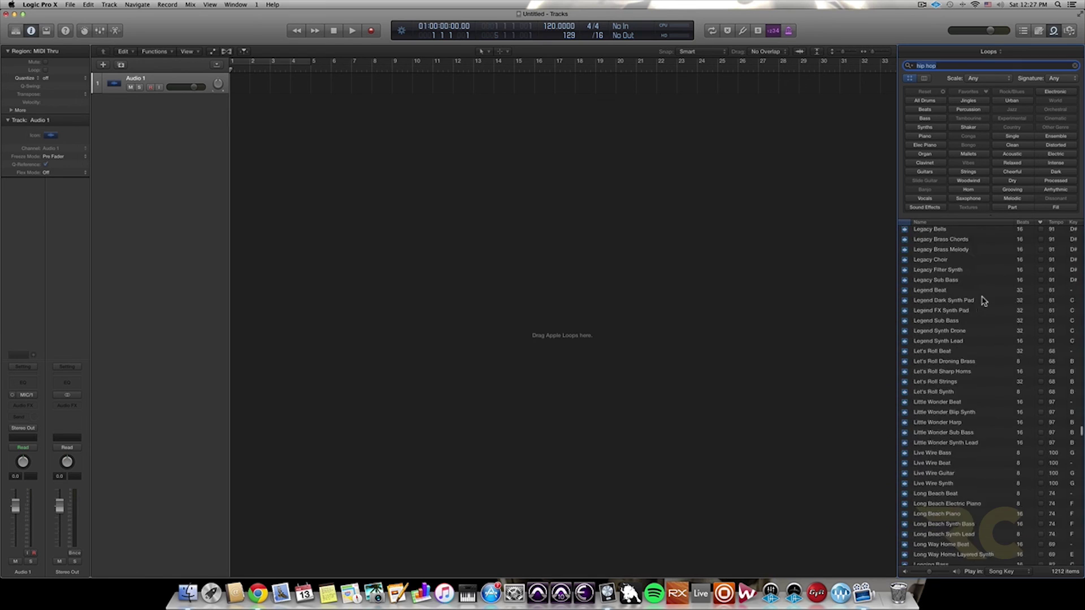
{"action": "scroll", "coordinate": [982, 301], "scroll_direction": "up", "scroll_amount": 20}
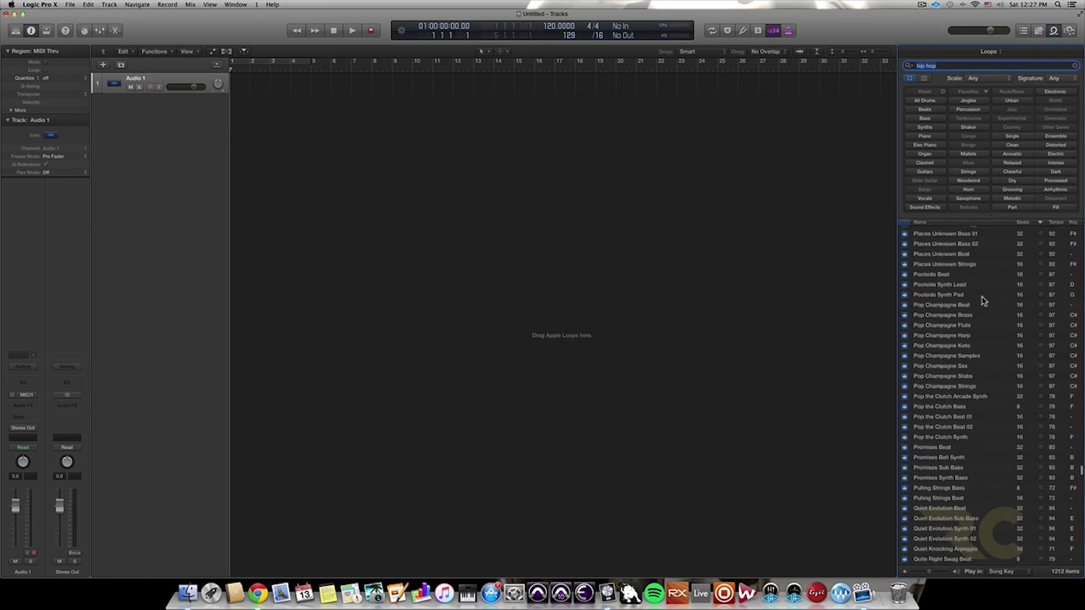
{"action": "scroll", "coordinate": [984, 297], "scroll_direction": "down", "scroll_amount": 3}
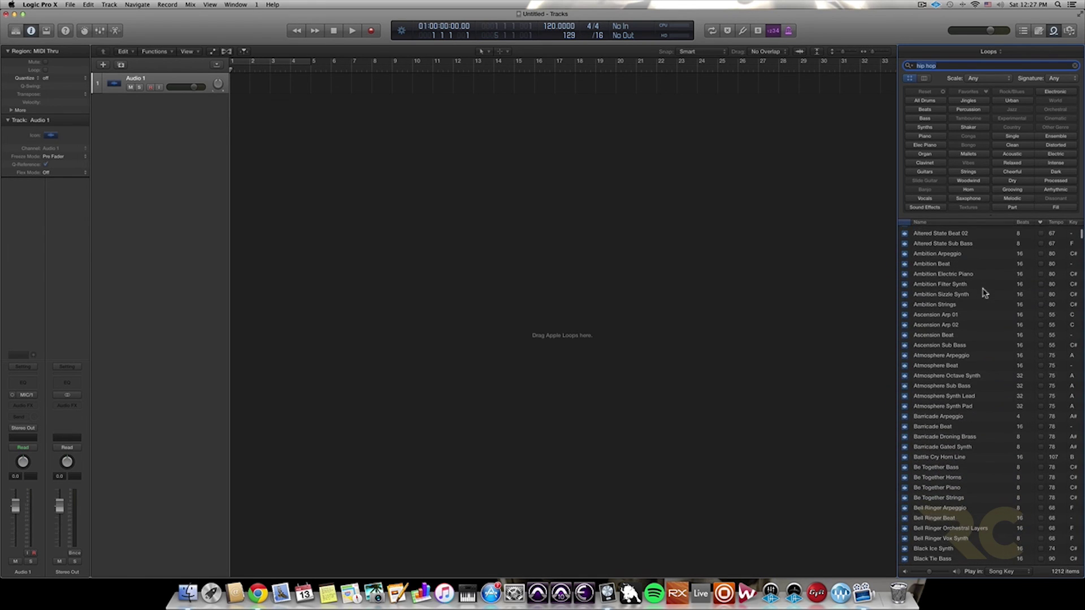
{"action": "scroll", "coordinate": [983, 292], "scroll_direction": "up", "scroll_amount": 1}
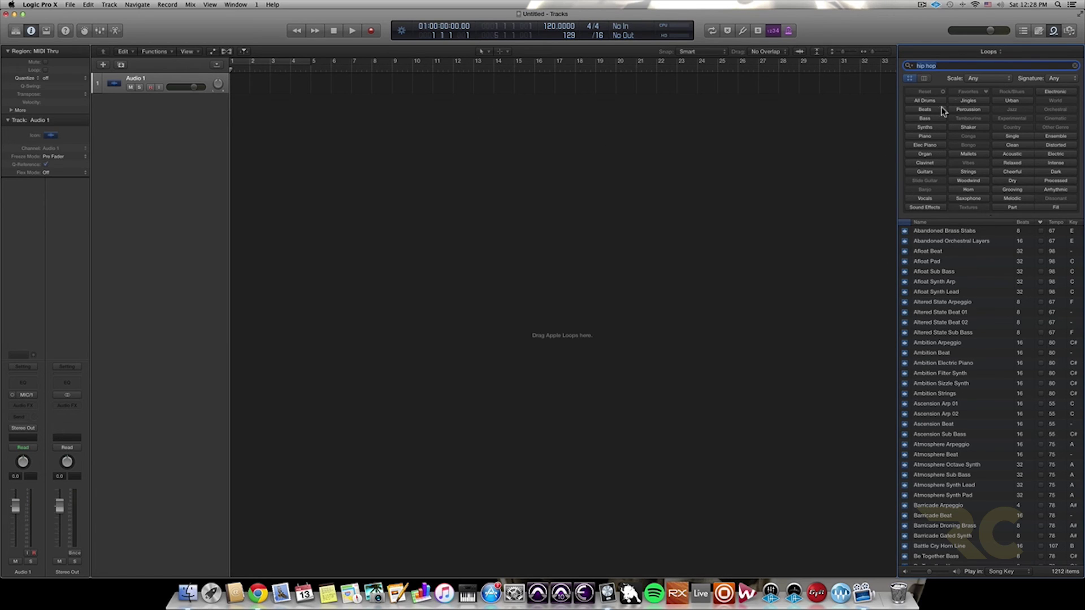
- Filter the hip hop loops to the All Drums category and look through the beats
{"action": "left_click", "coordinate": [923, 101]}
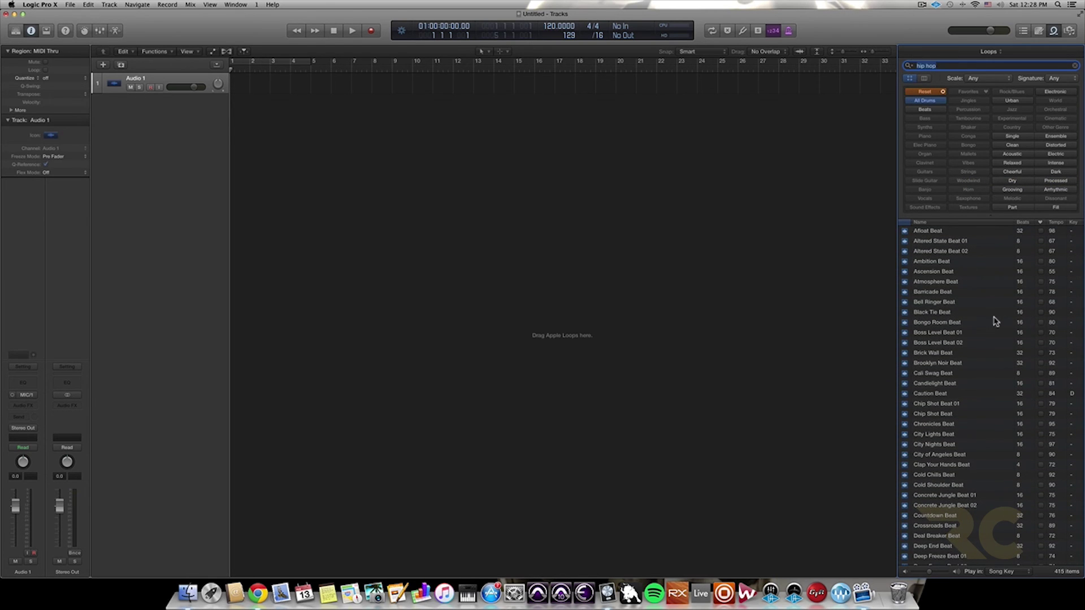
{"action": "scroll", "coordinate": [950, 253], "scroll_direction": "down", "scroll_amount": 20}
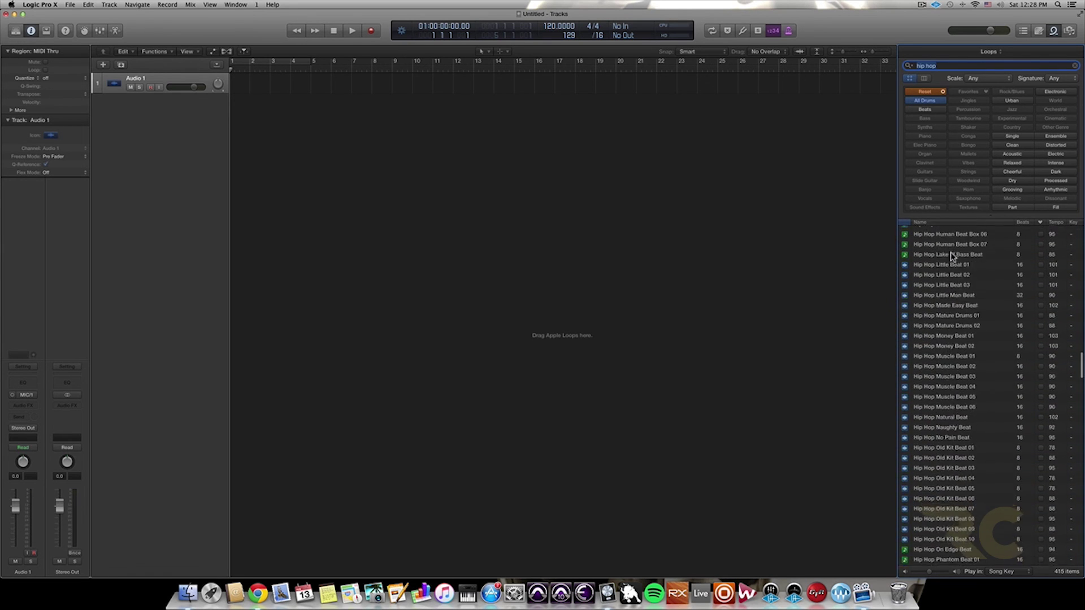
{"action": "scroll", "coordinate": [955, 264], "scroll_direction": "down", "scroll_amount": 10}
{"action": "scroll", "coordinate": [955, 263], "scroll_direction": "up", "scroll_amount": 10}
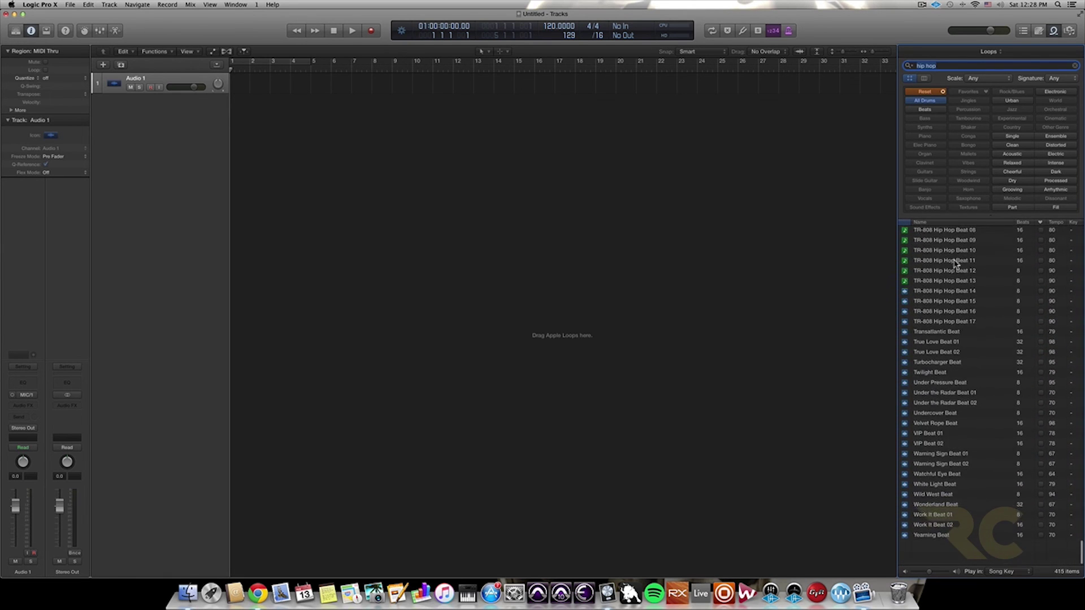
{"action": "scroll", "coordinate": [955, 263], "scroll_direction": "down", "scroll_amount": 20}
{"action": "scroll", "coordinate": [955, 264], "scroll_direction": "up", "scroll_amount": 20}
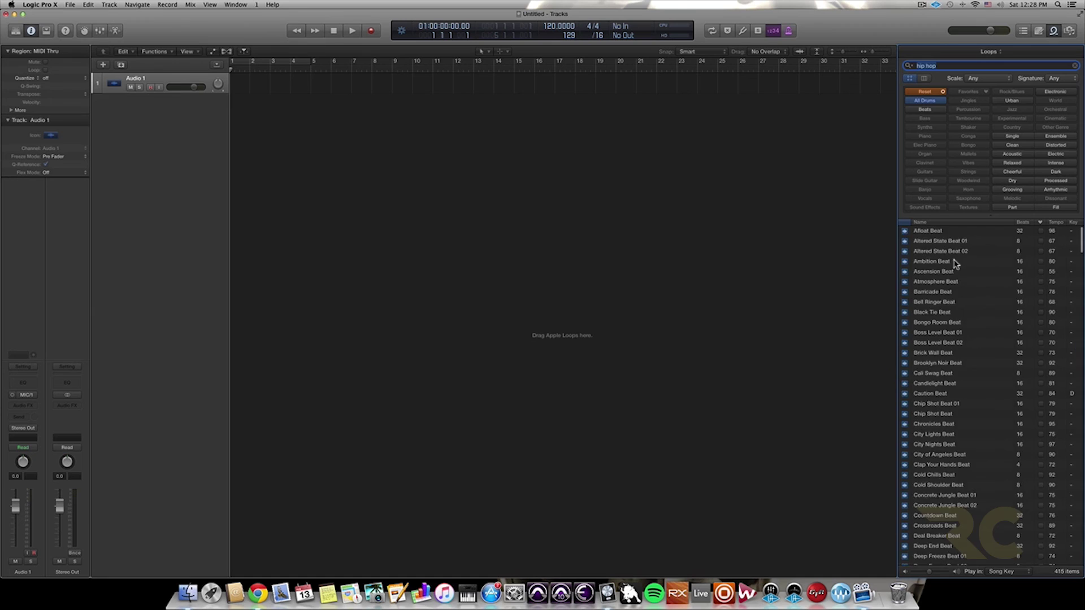
- Audition the hip hop drum loops one after another, from Afloat Beat to Boss Level Beat 01
{"action": "left_click", "coordinate": [925, 233]}
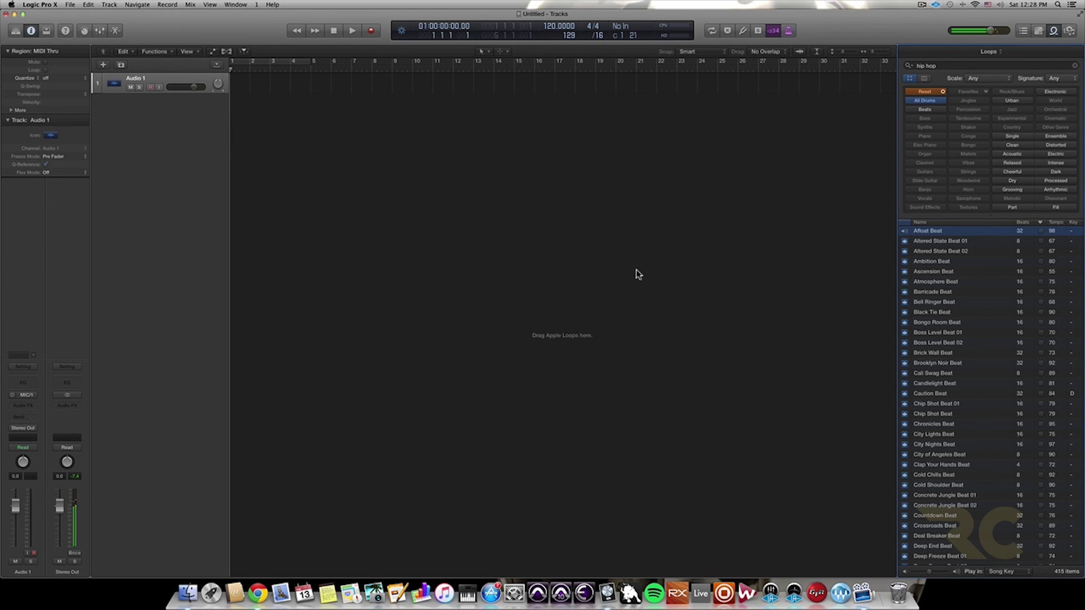
{"action": "key", "text": "Down"}
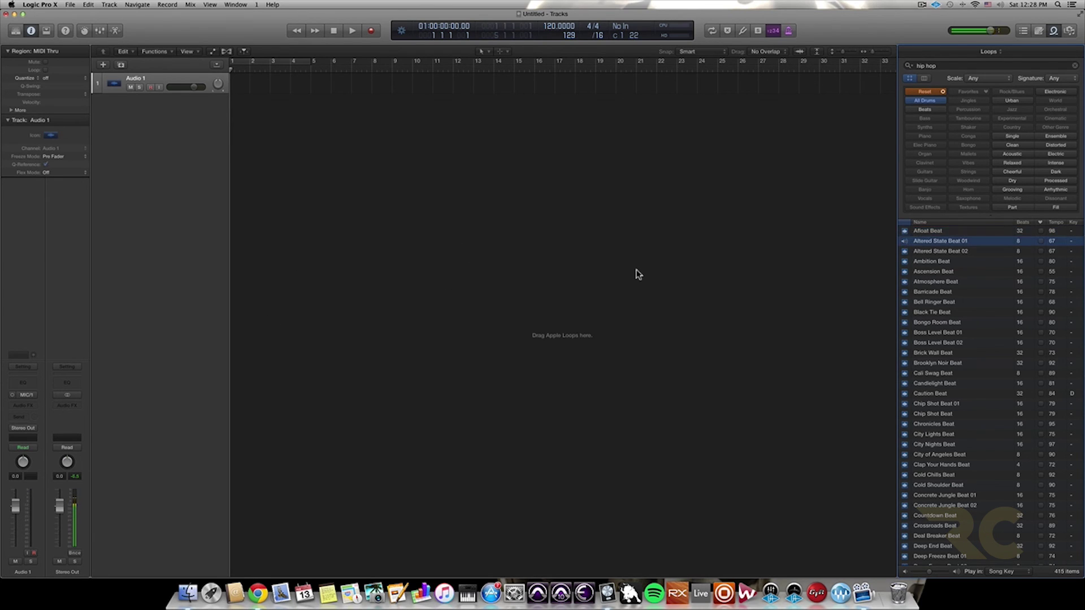
{"action": "key", "text": "Down"}
{"action": "key", "text": "Down"}
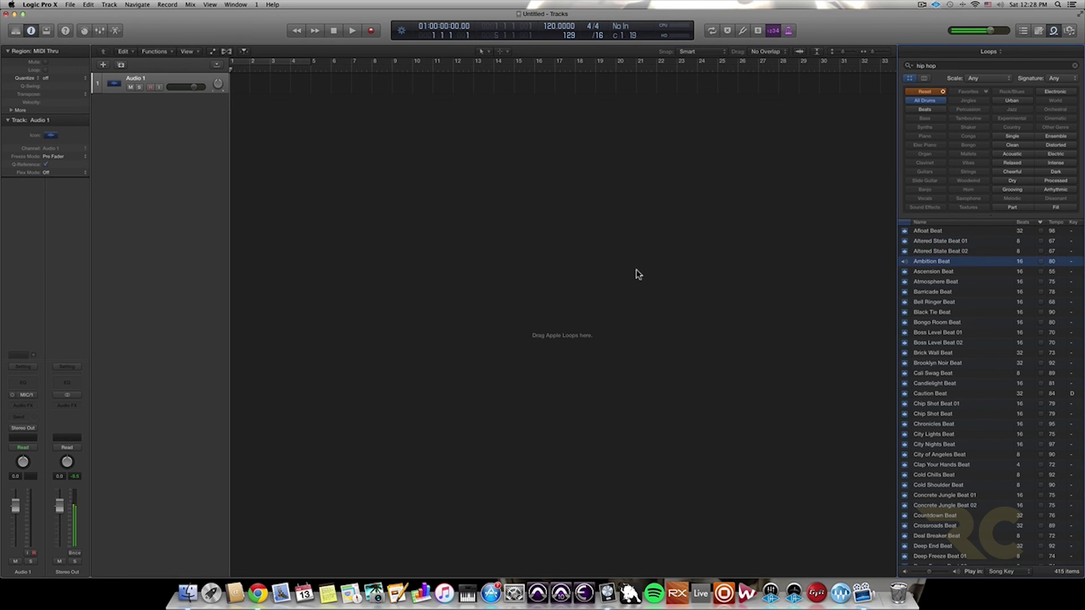
{"action": "key", "text": "Down"}
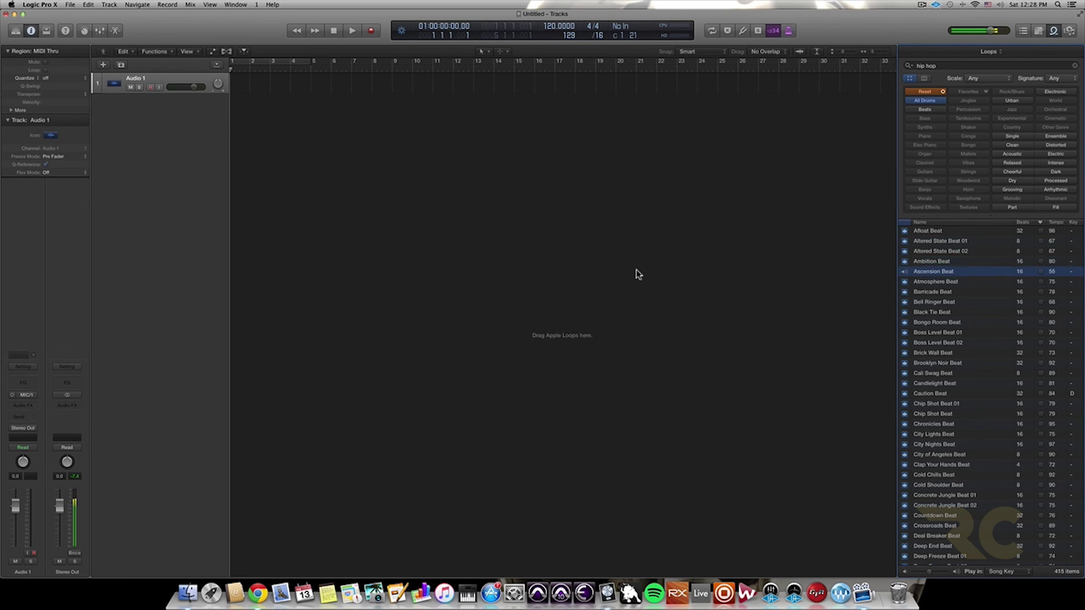
{"action": "key", "text": "Down"}
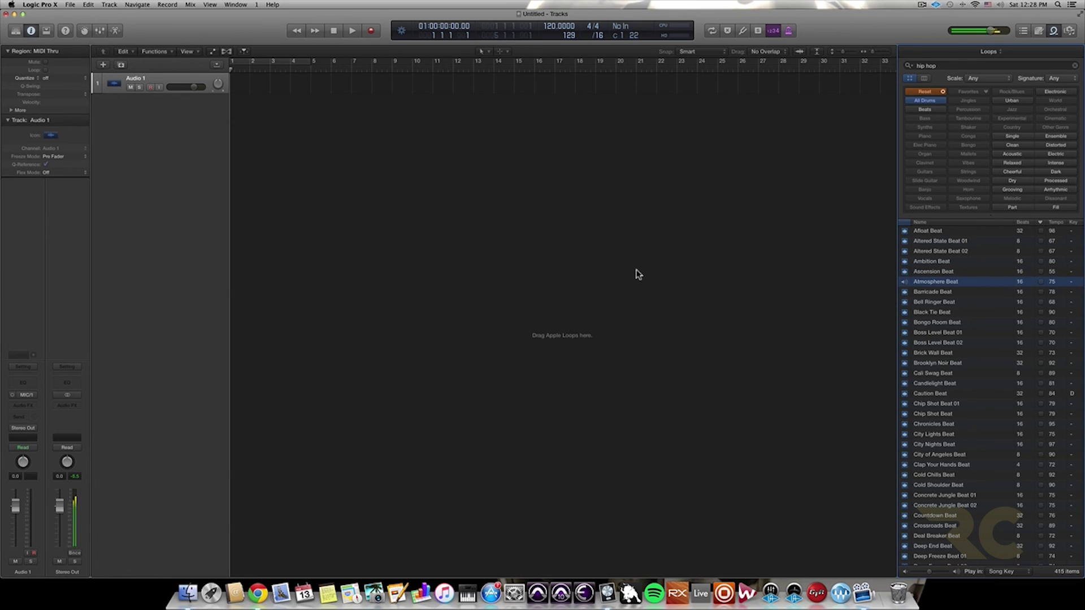
{"action": "key", "text": "Down"}
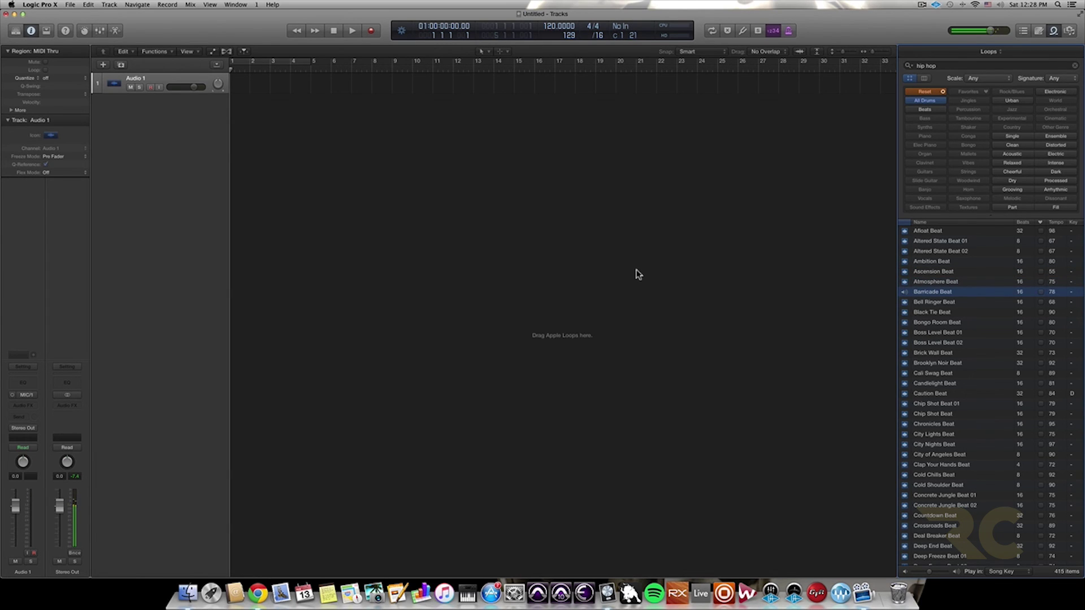
{"action": "key", "text": "Down"}
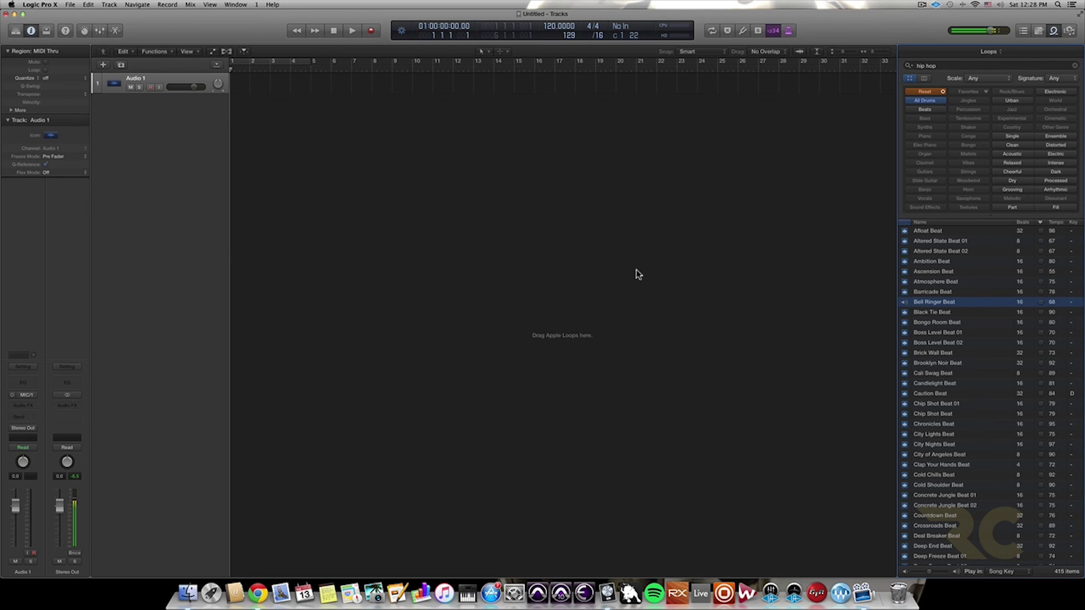
{"action": "key", "text": "Down"}
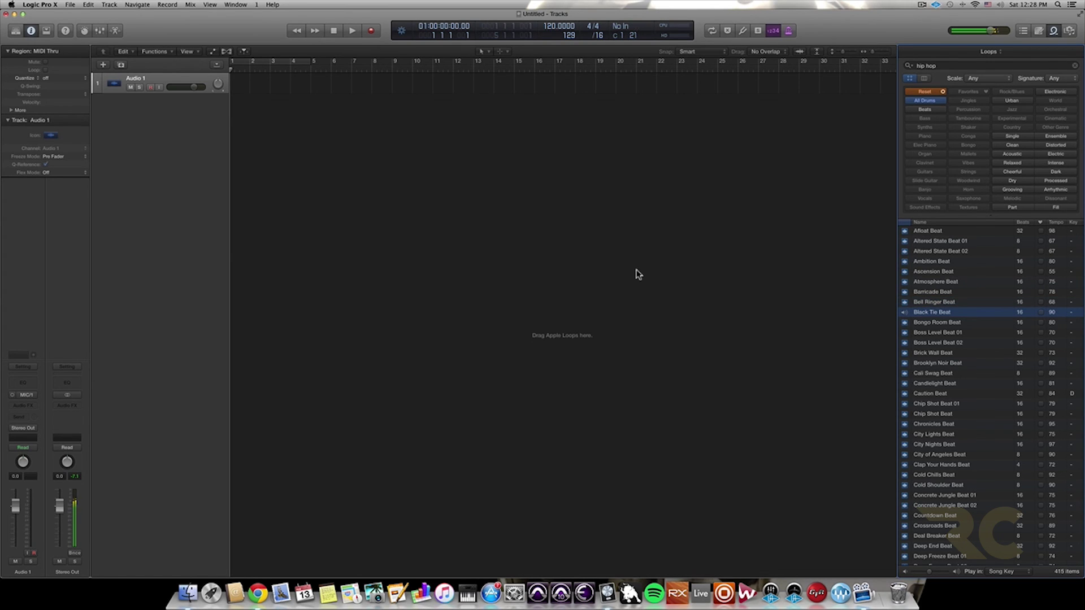
{"action": "key", "text": "Down"}
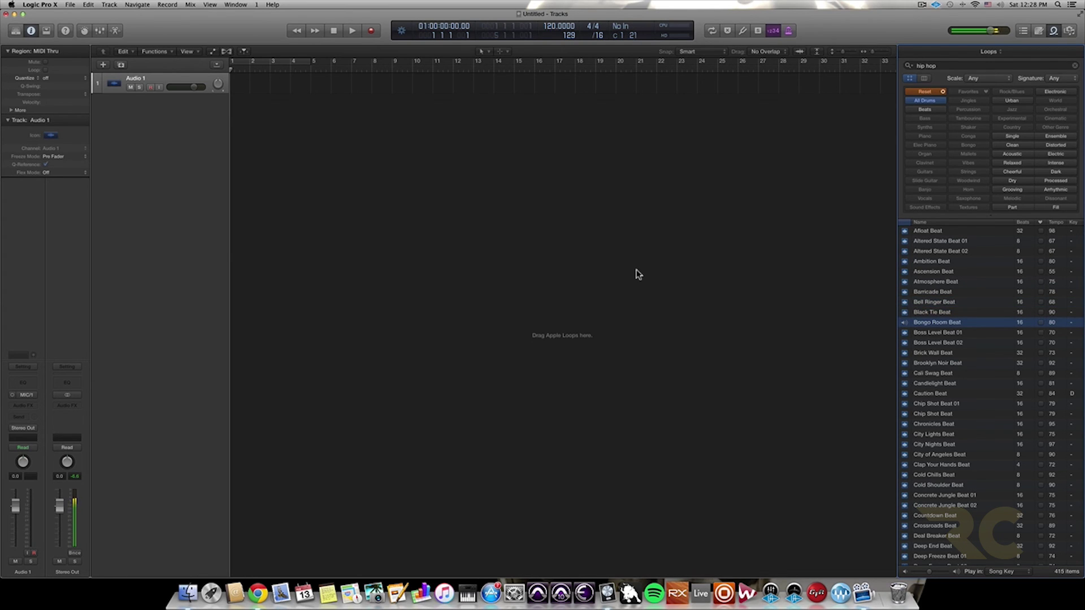
{"action": "key", "text": "Down"}
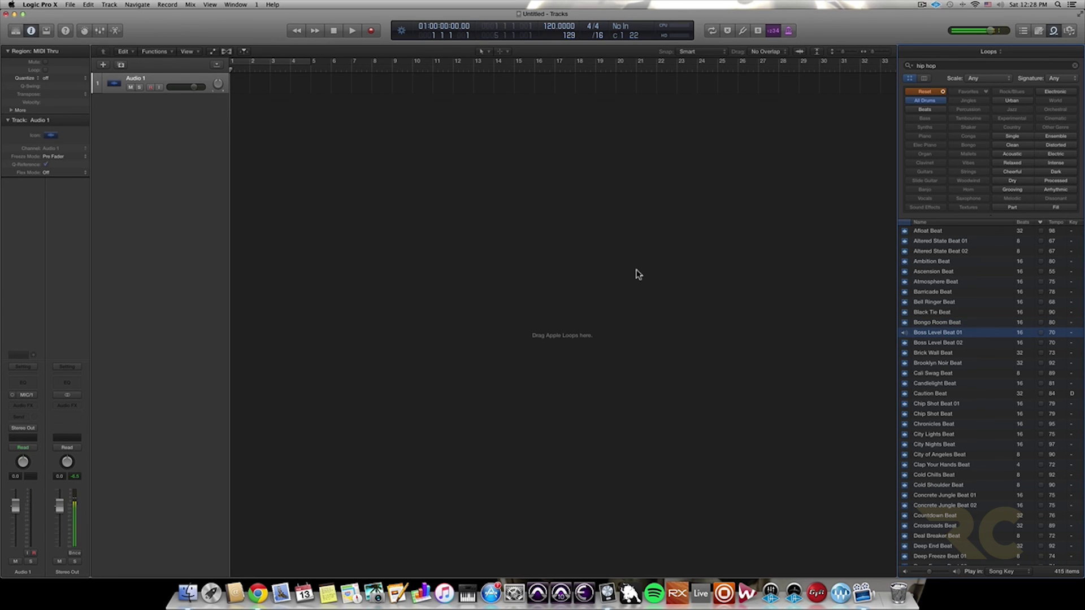
- Place Boss Level Beat 01 at bar 1 on a new track and import its tempo information into the project
{"action": "scroll", "coordinate": [639, 275], "scroll_direction": "right", "scroll_amount": 3}
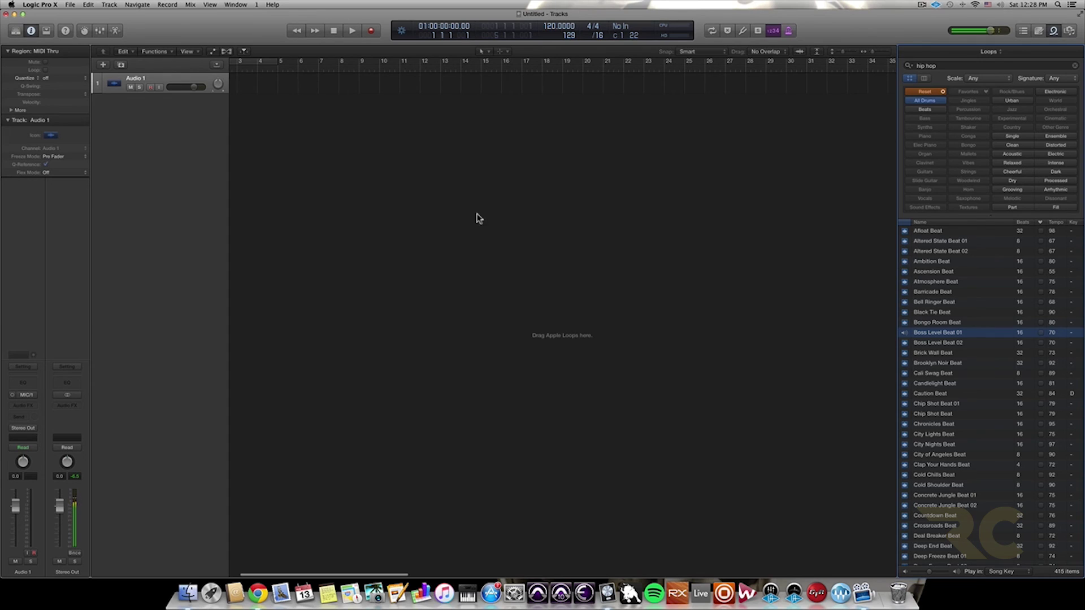
{"action": "scroll", "coordinate": [480, 217], "scroll_direction": "left", "scroll_amount": 3}
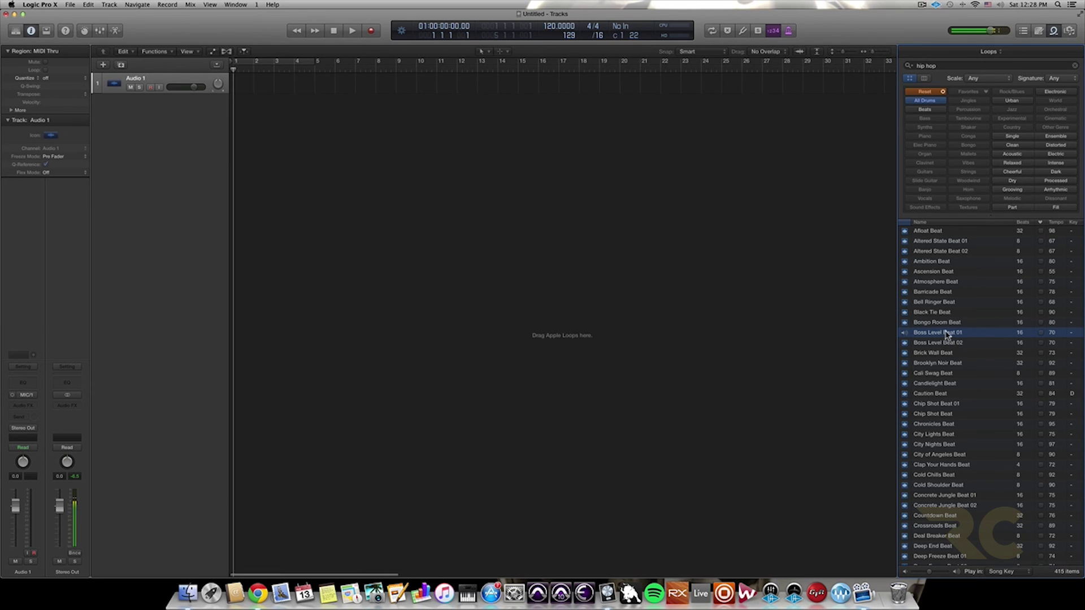
{"action": "left_click_drag", "start_coordinate": [942, 332], "coordinate": [244, 109]}
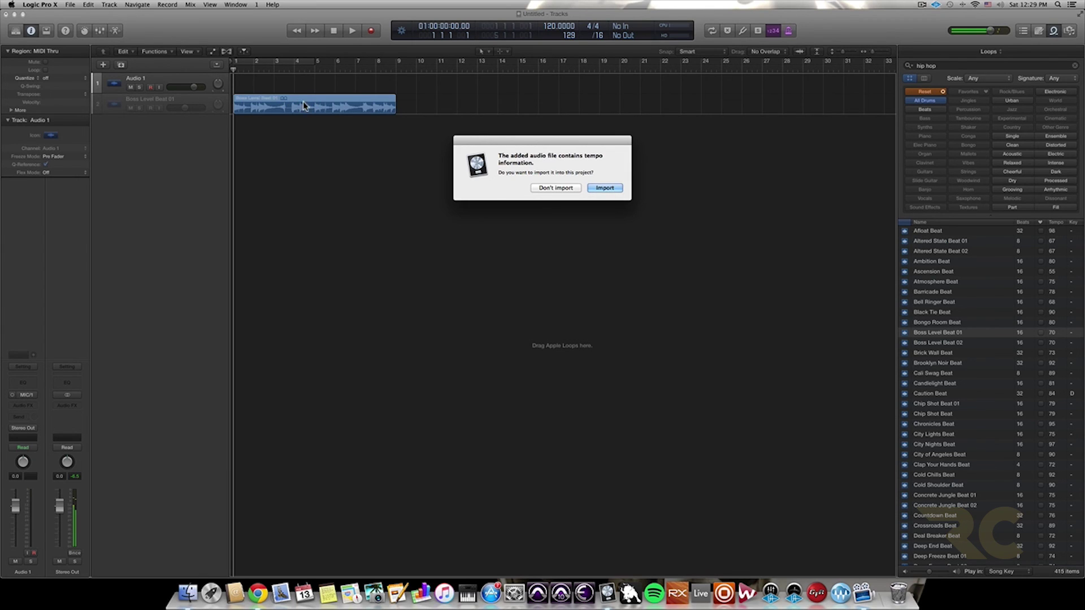
{"action": "left_click", "coordinate": [603, 189]}
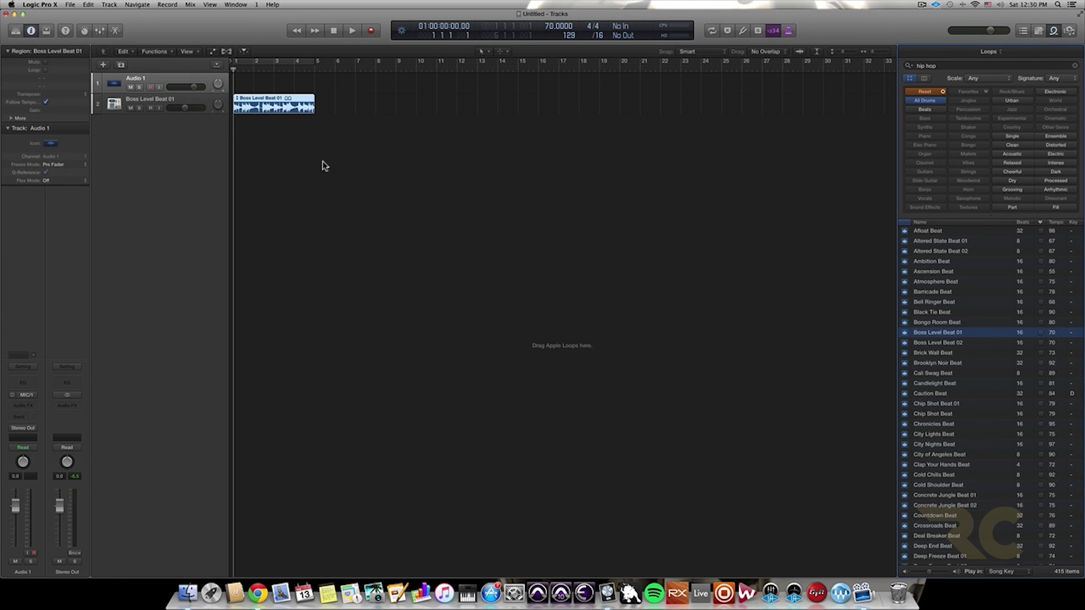
- Lower the Boss Level Beat 01 track's volume slightly while playing the loop, and stop playback
{"action": "key", "text": "space"}
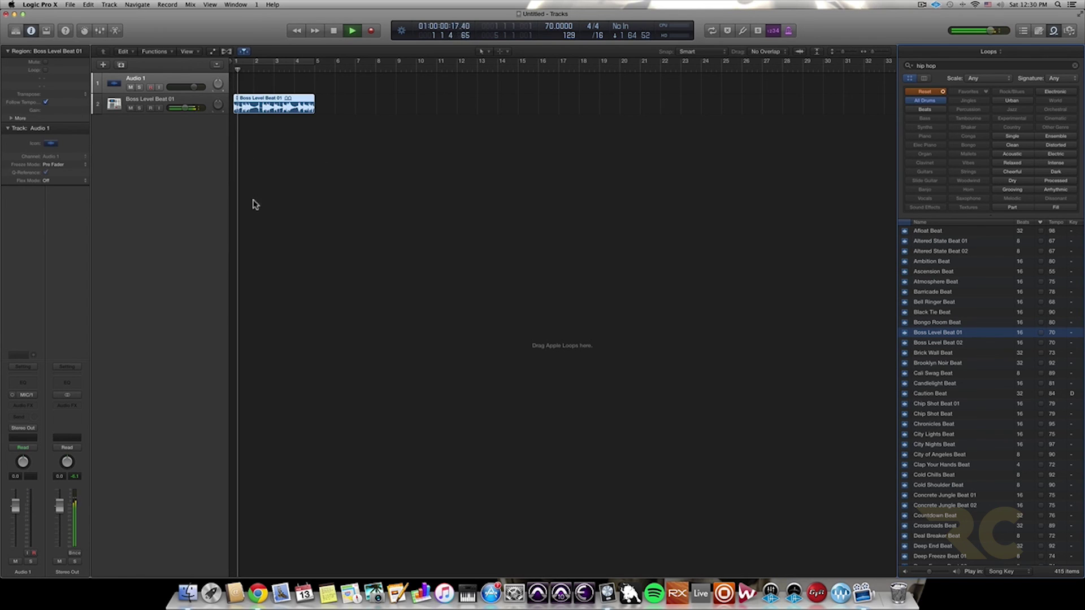
{"action": "left_click", "coordinate": [190, 108]}
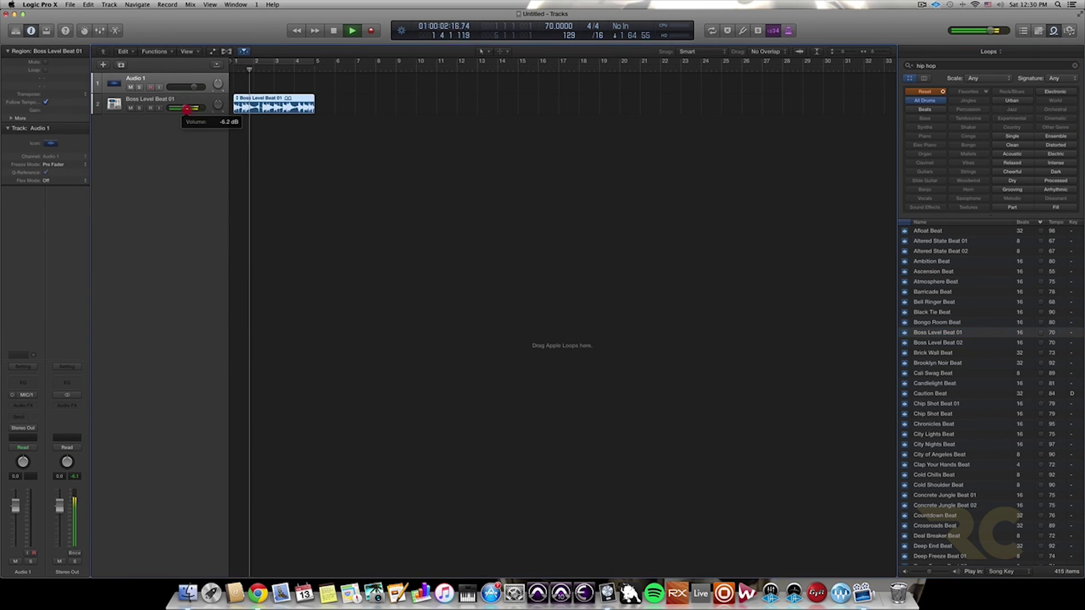
{"action": "left_click_drag", "start_coordinate": [190, 112], "coordinate": [182, 109]}
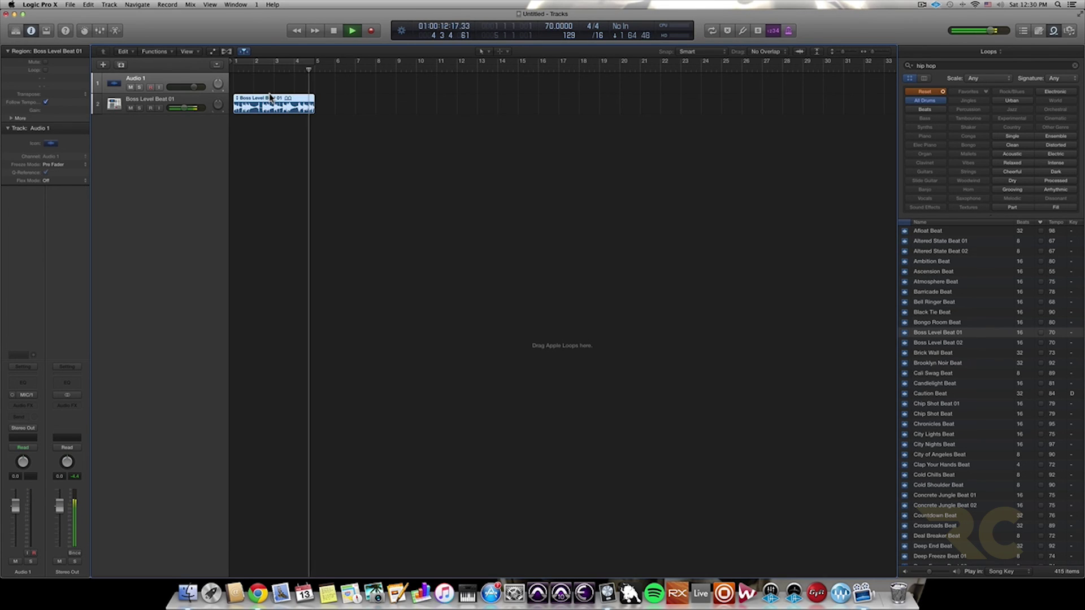
{"action": "key", "text": "space"}
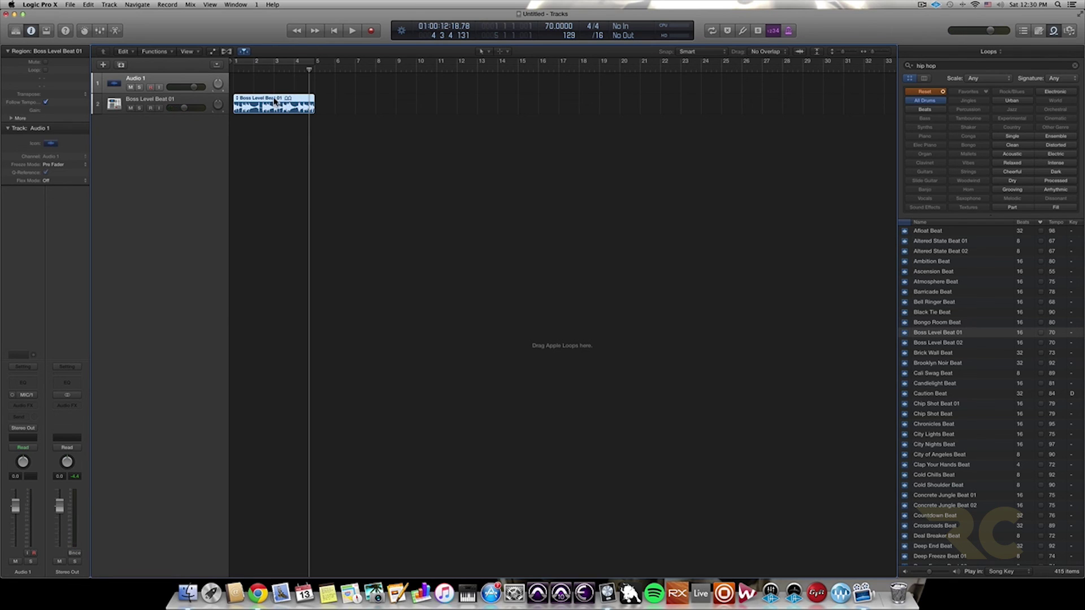
- Repeat the Boss Level Beat 01 region six times in a row on its track
{"action": "left_click", "coordinate": [271, 86]}
{"action": "left_click", "coordinate": [255, 103]}
{"action": "key", "text": "super+r"}
{"action": "key", "text": "super+r"}
{"action": "key", "text": "super+r"}
{"action": "key", "text": "super+r"}
{"action": "key", "text": "super+r"}
{"action": "key", "text": "super+r"}
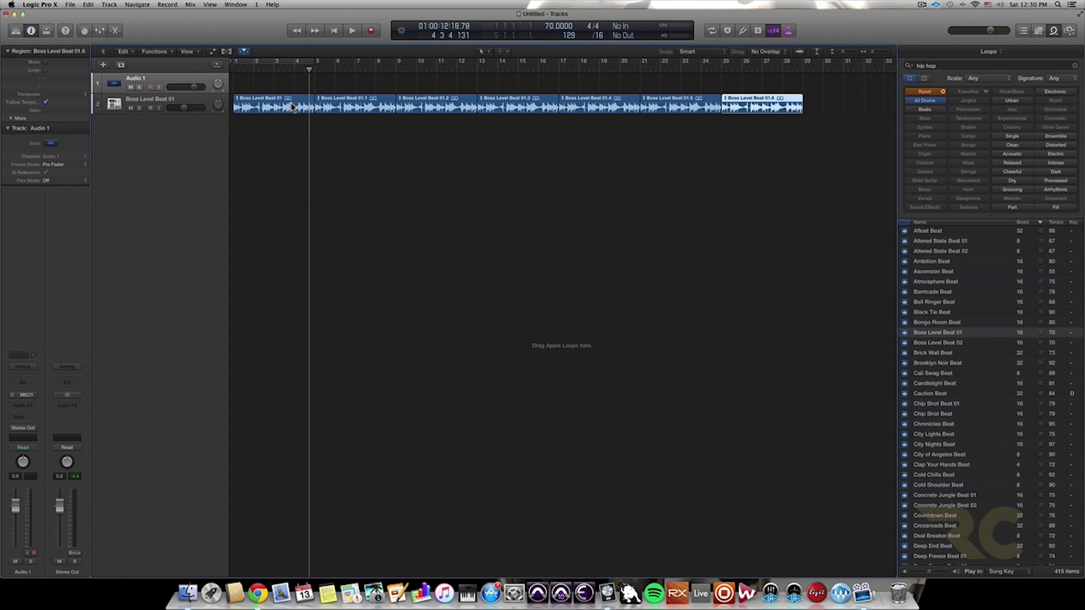
- Play the repeated drum loop from the start of the project to check it, and stop playback
{"action": "left_click", "coordinate": [272, 99]}
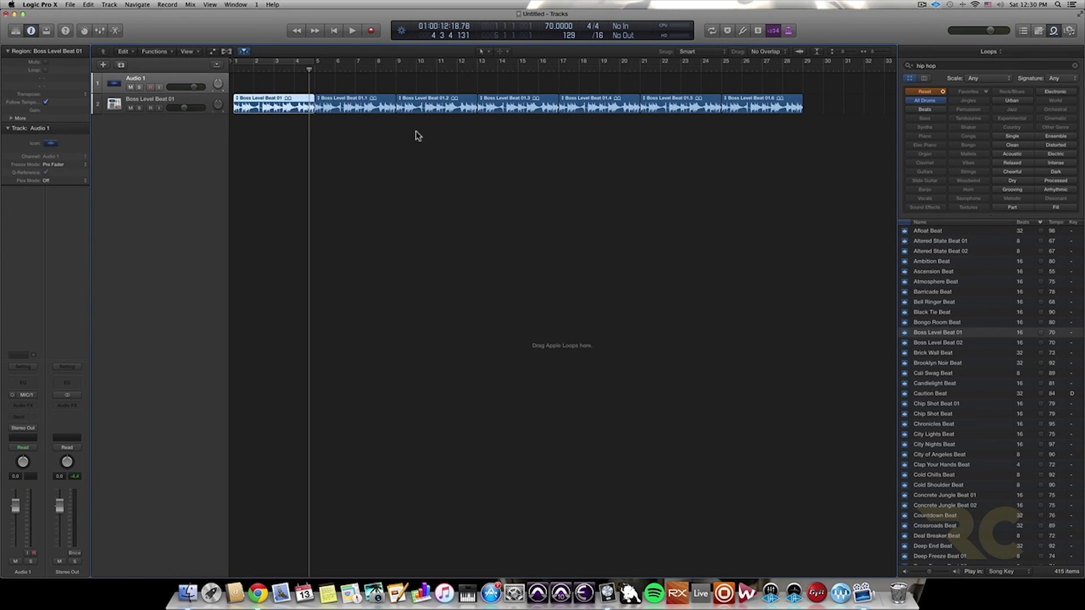
{"action": "key", "text": "Return"}
{"action": "key", "text": "space"}
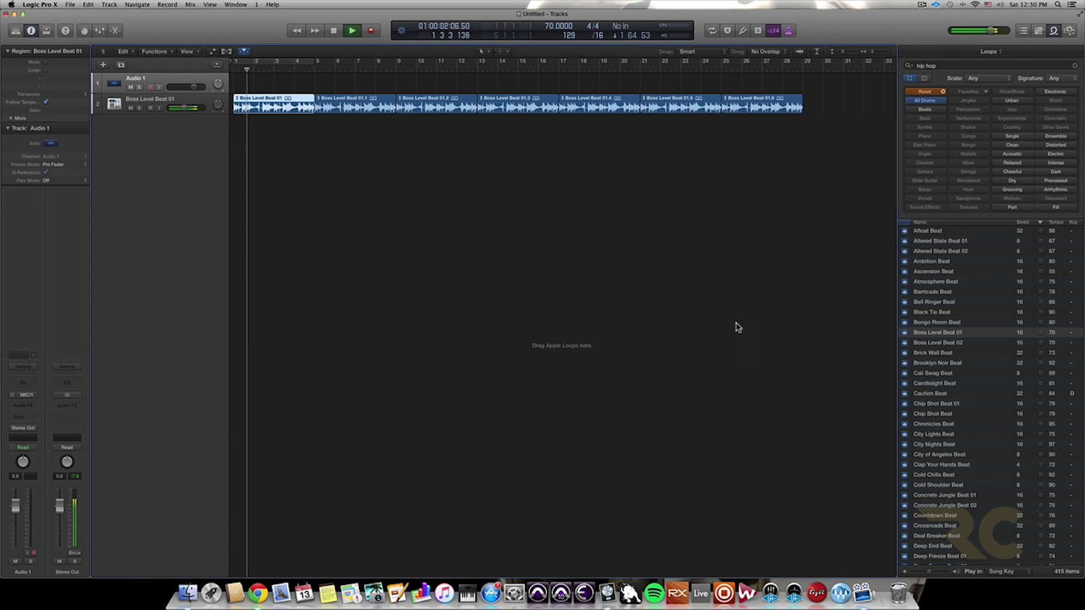
{"action": "key", "text": "space"}
{"action": "key", "text": "Return"}
{"action": "key", "text": "space"}
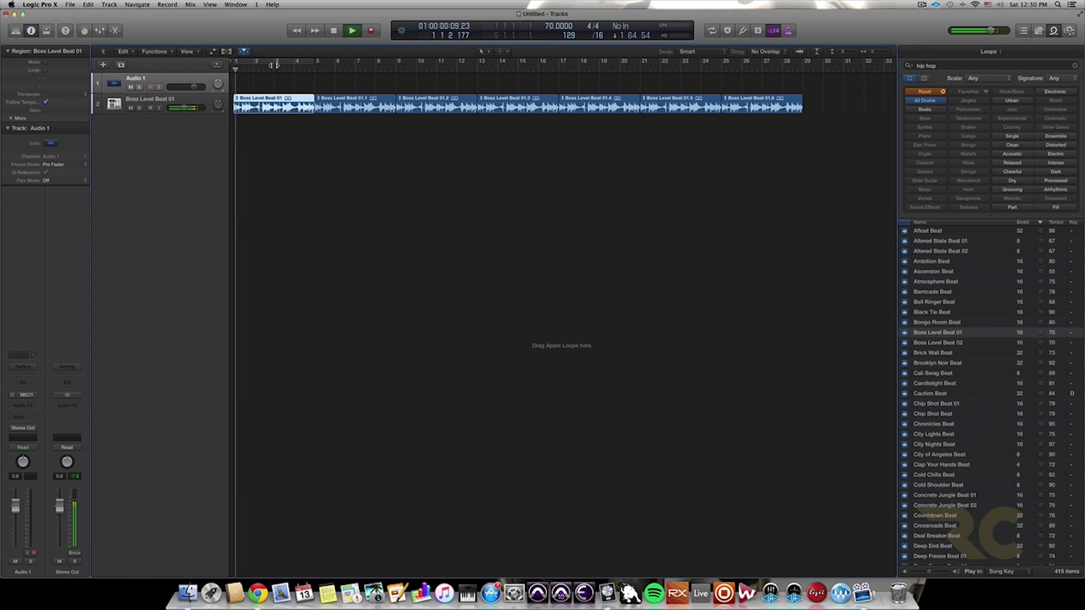
{"action": "key", "text": "space"}
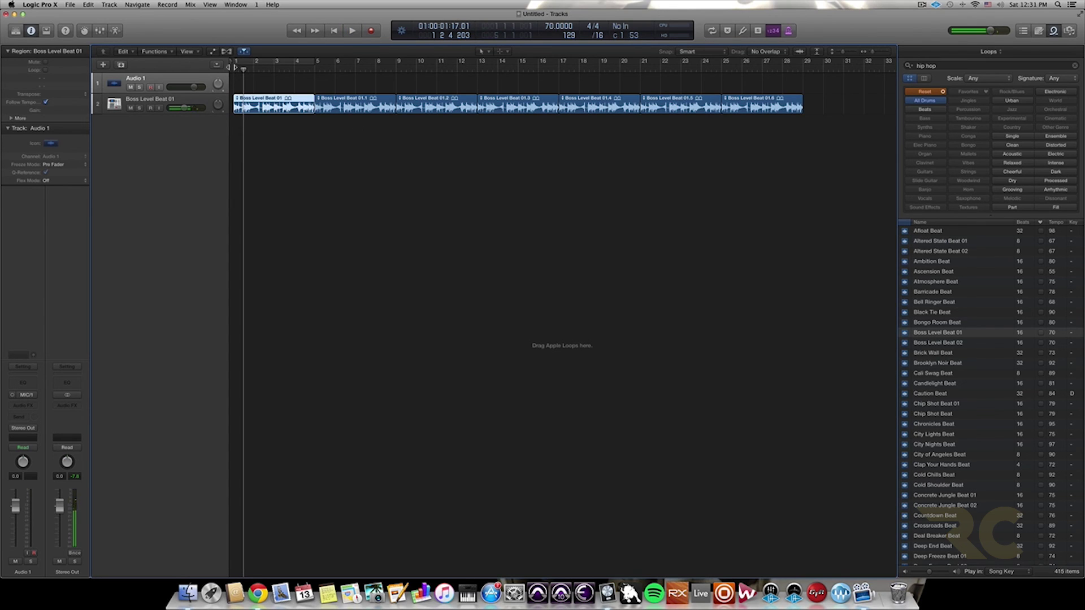
- Copy the Boss Level Beat 01 track with all seven regions twice onto new tracks below it
{"action": "left_click_drag", "start_coordinate": [270, 75], "coordinate": [820, 116]}
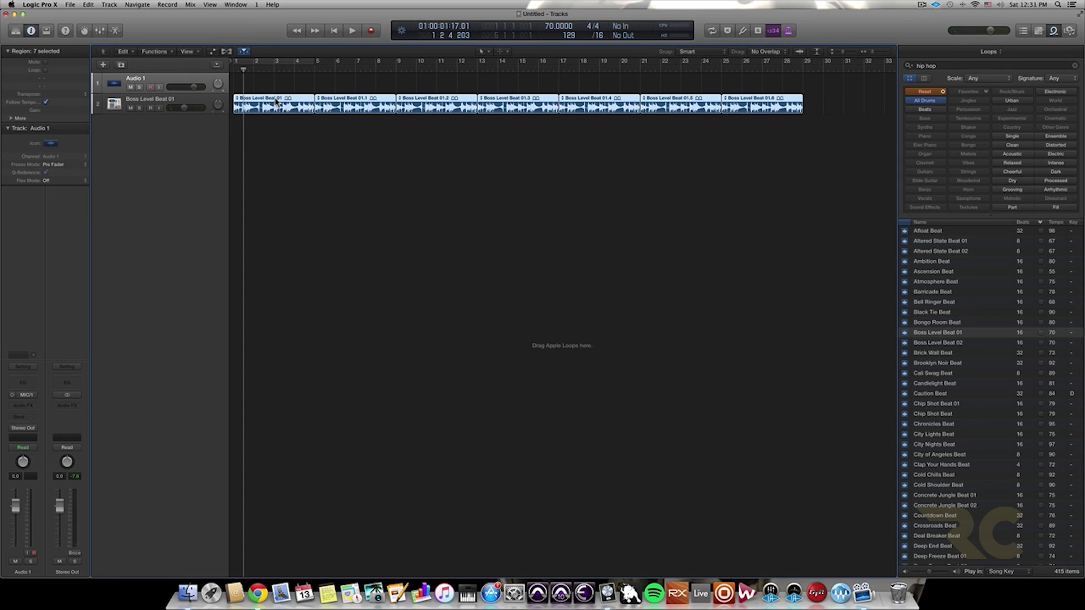
{"action": "left_click", "coordinate": [171, 101]}
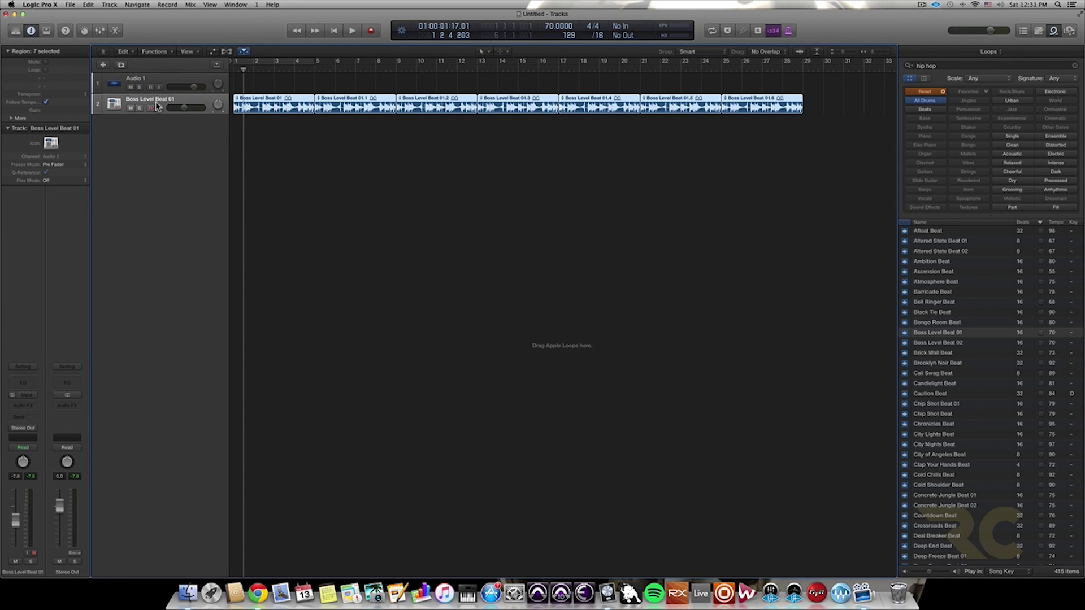
{"action": "key", "text": "z"}
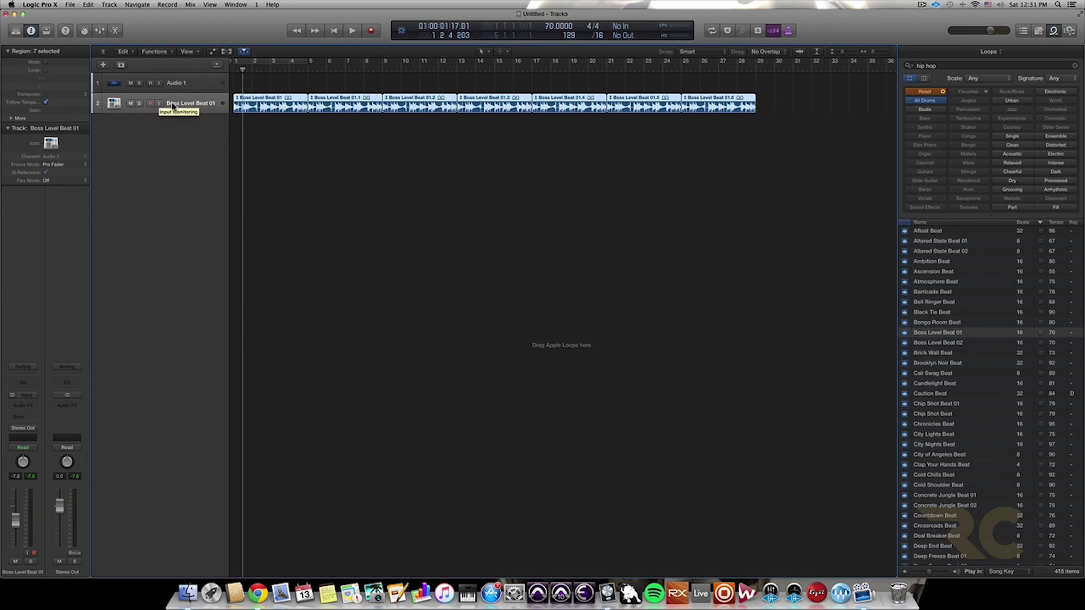
{"action": "key", "text": "super+d"}
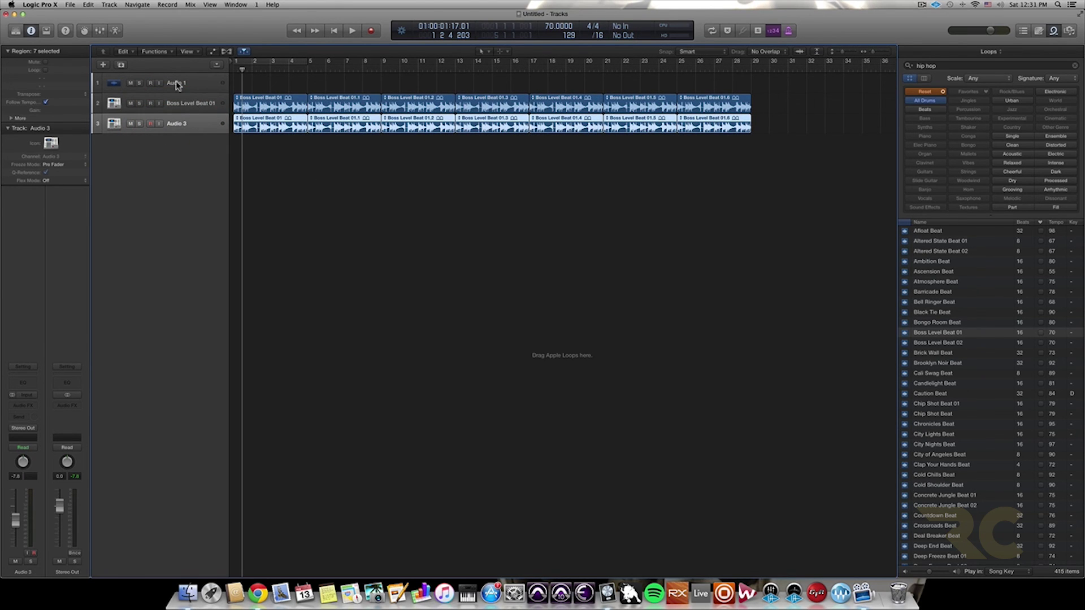
{"action": "left_click_drag", "start_coordinate": [177, 124], "coordinate": [192, 146]}
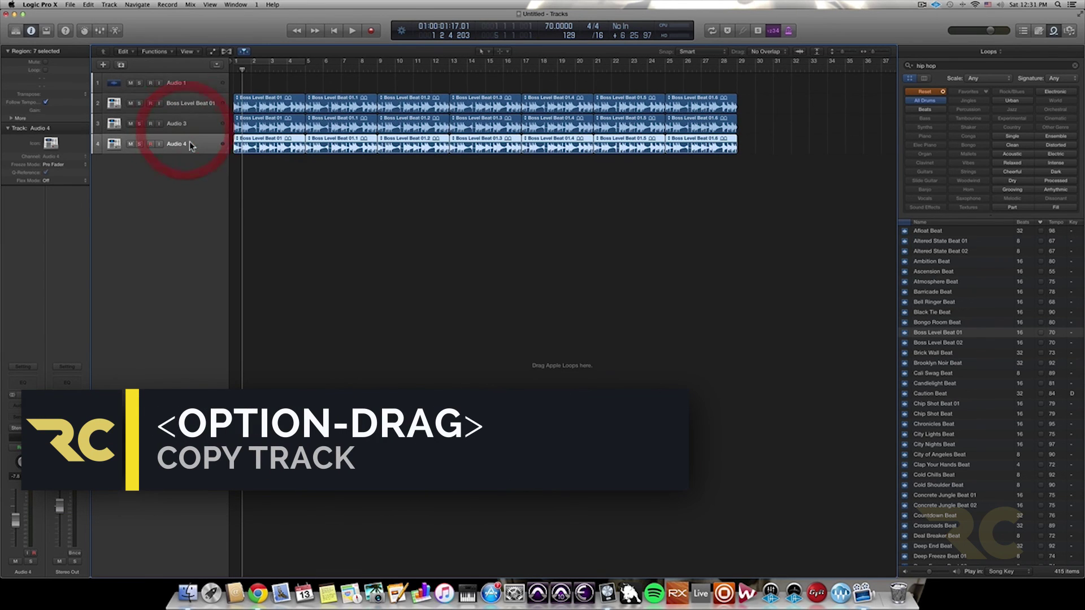
- Delete all copied regions on Audio 3 and Audio 4, and move the first Boss Level Beat 01 region down to Audio 3 at bar 1
{"action": "left_click", "coordinate": [796, 137]}
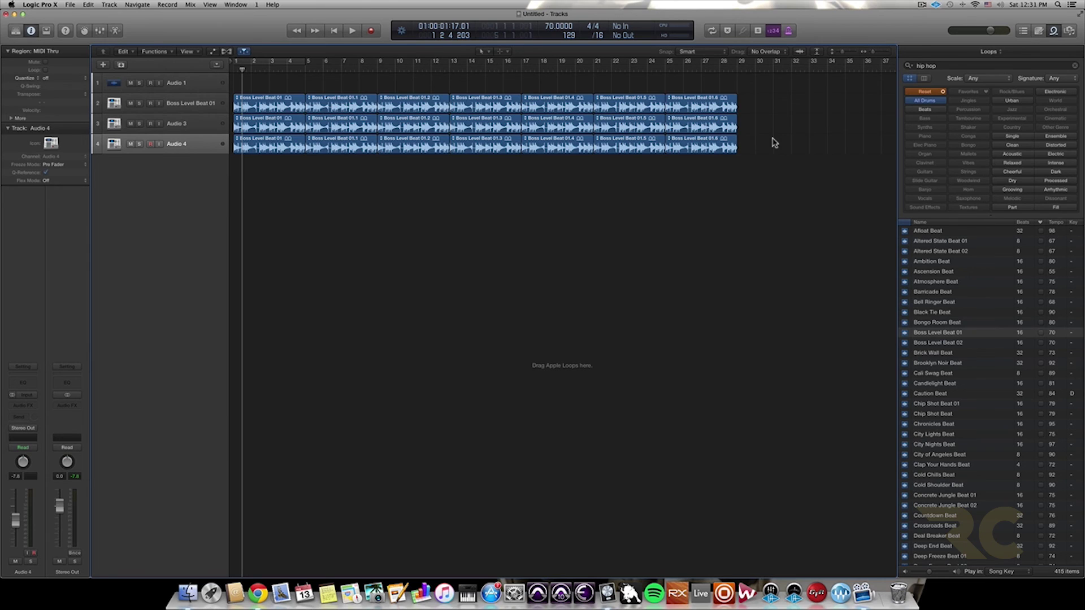
{"action": "left_click_drag", "start_coordinate": [774, 142], "coordinate": [265, 116]}
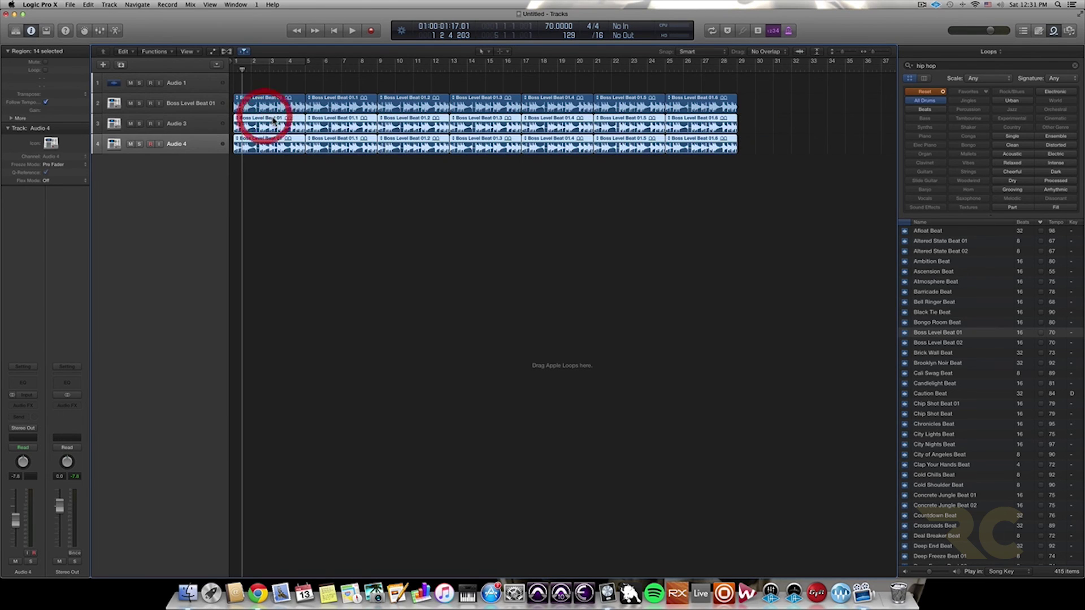
{"action": "key", "text": "Delete"}
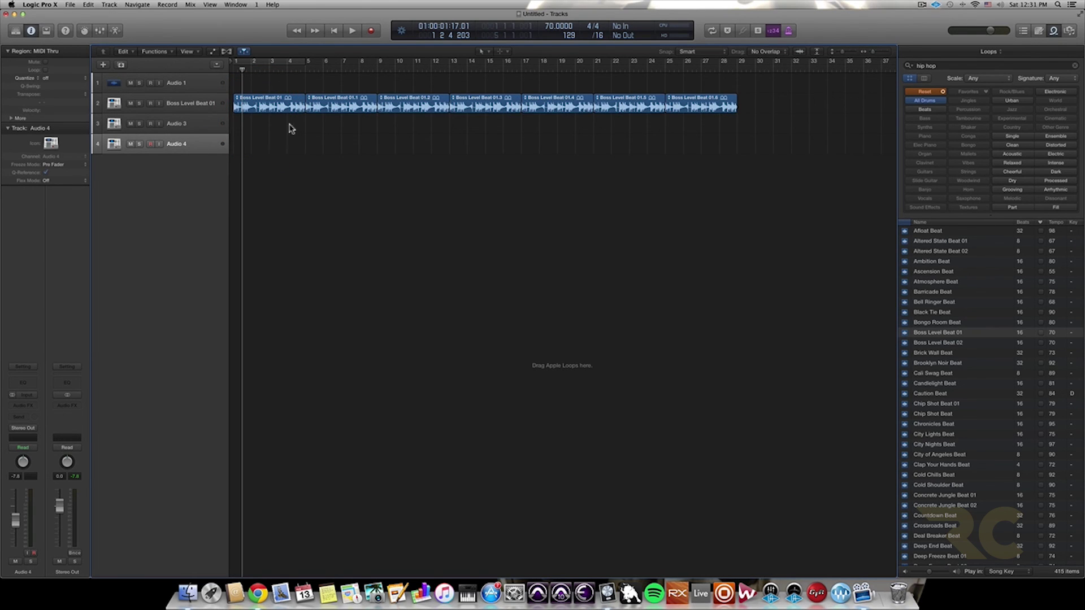
{"action": "left_click", "coordinate": [275, 111]}
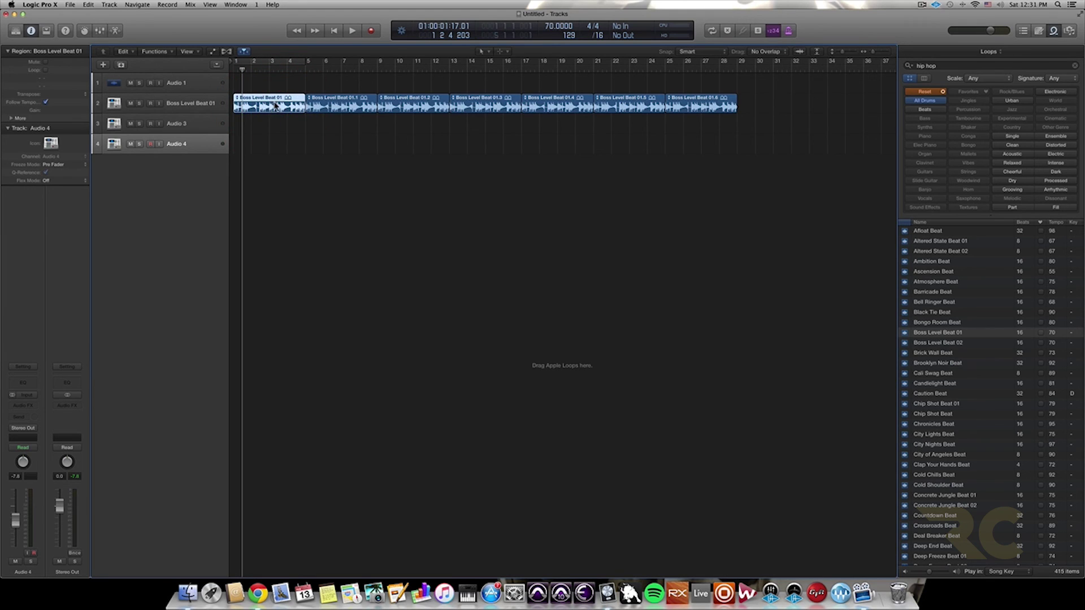
{"action": "left_click_drag", "start_coordinate": [266, 96], "coordinate": [267, 123]}
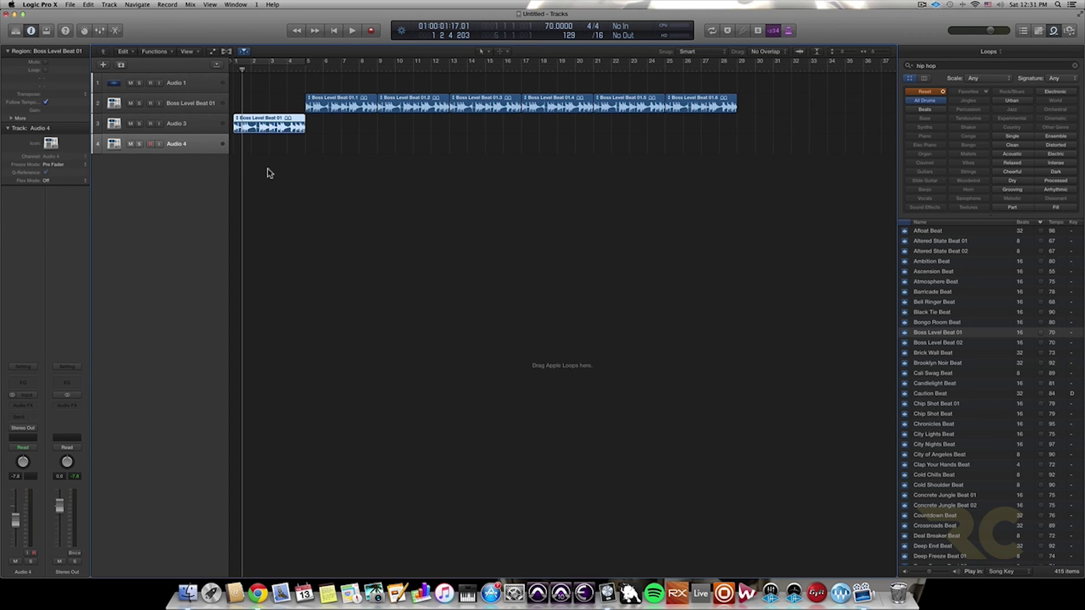
- Insert a Channel EQ on Audio 3 with its low cut set to 450 Hz, and play the intro region to check it
{"action": "left_click", "coordinate": [180, 129]}
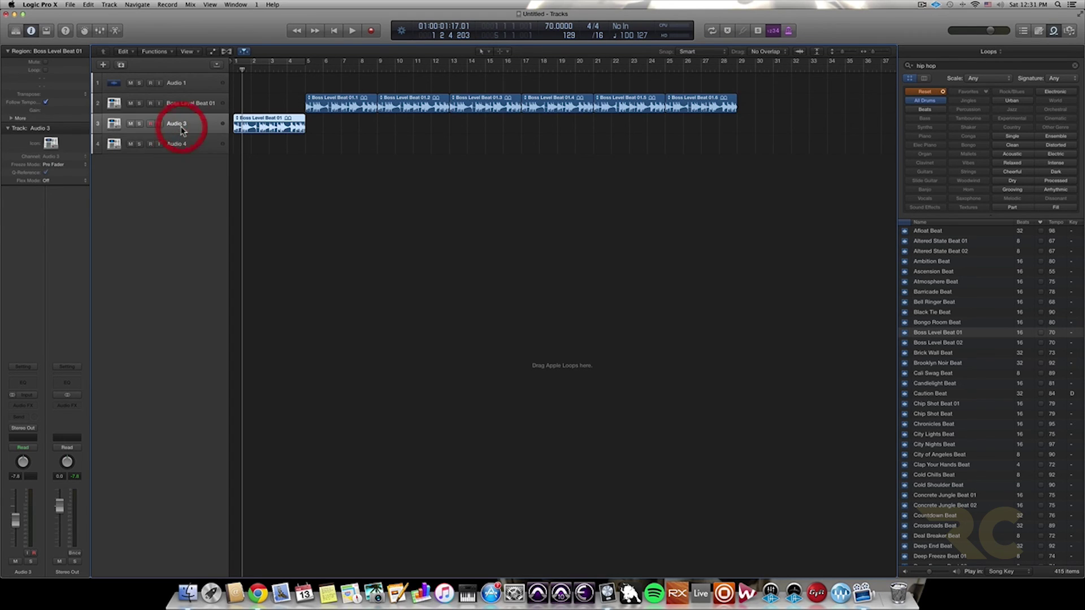
{"action": "left_click", "coordinate": [23, 388]}
{"action": "left_click", "coordinate": [54, 78]}
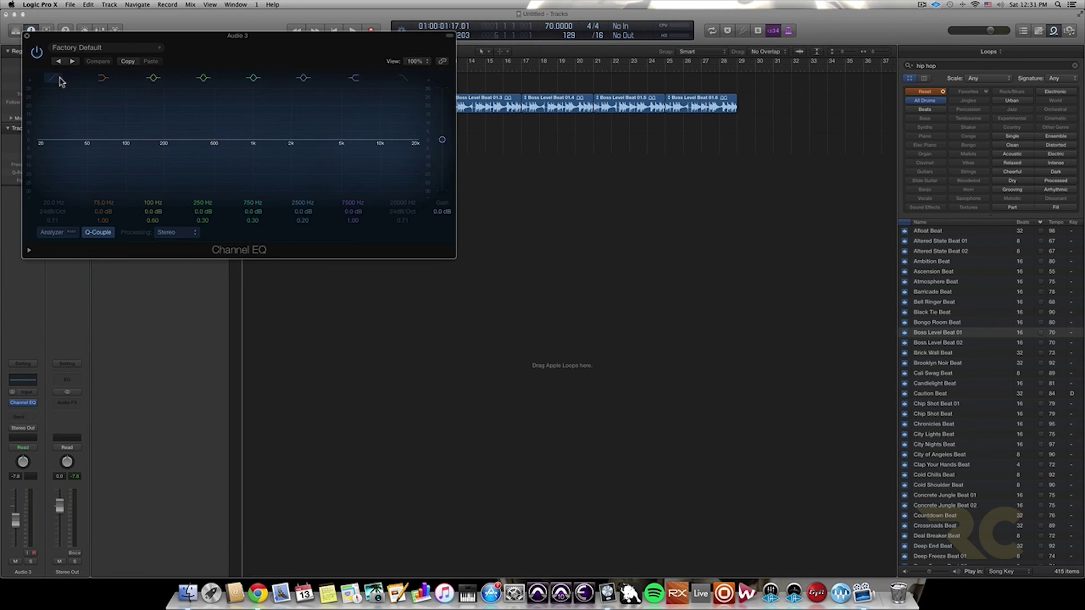
{"action": "left_click_drag", "start_coordinate": [38, 148], "coordinate": [223, 149]}
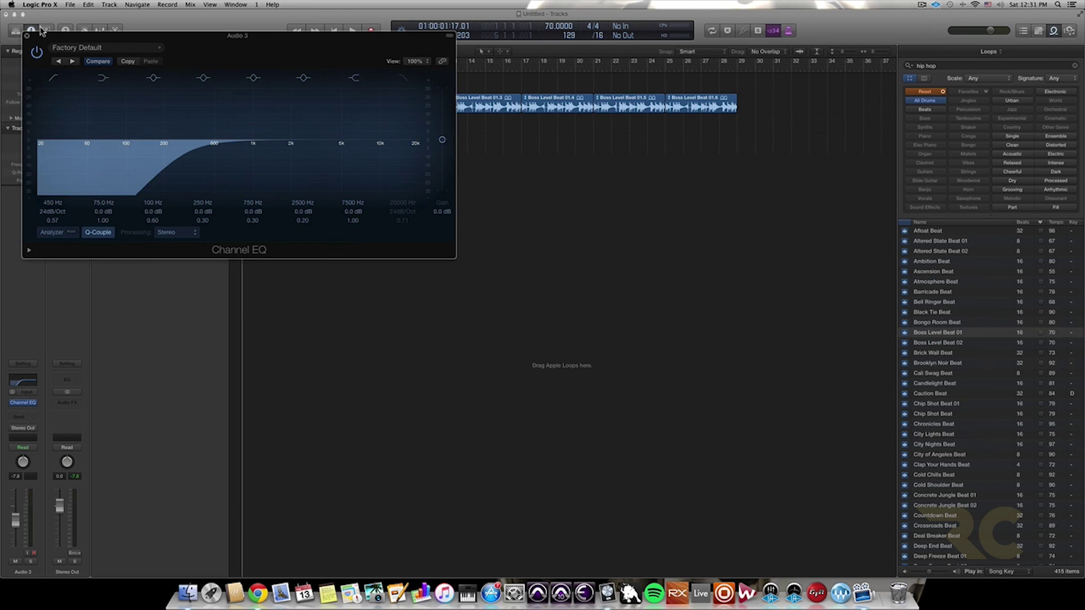
{"action": "left_click_drag", "start_coordinate": [51, 35], "coordinate": [423, 152]}
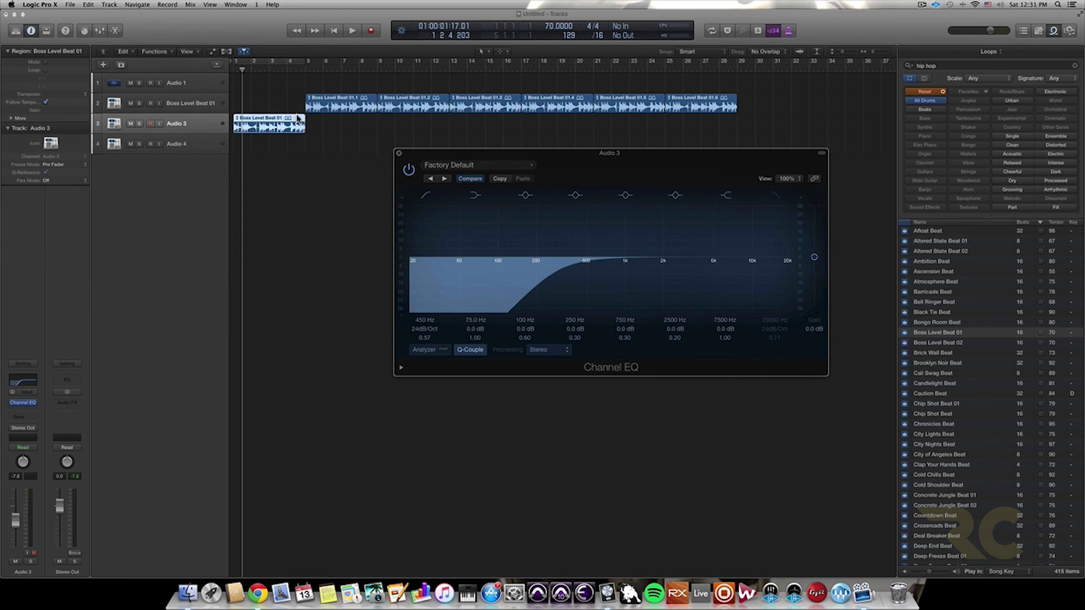
{"action": "key", "text": "space"}
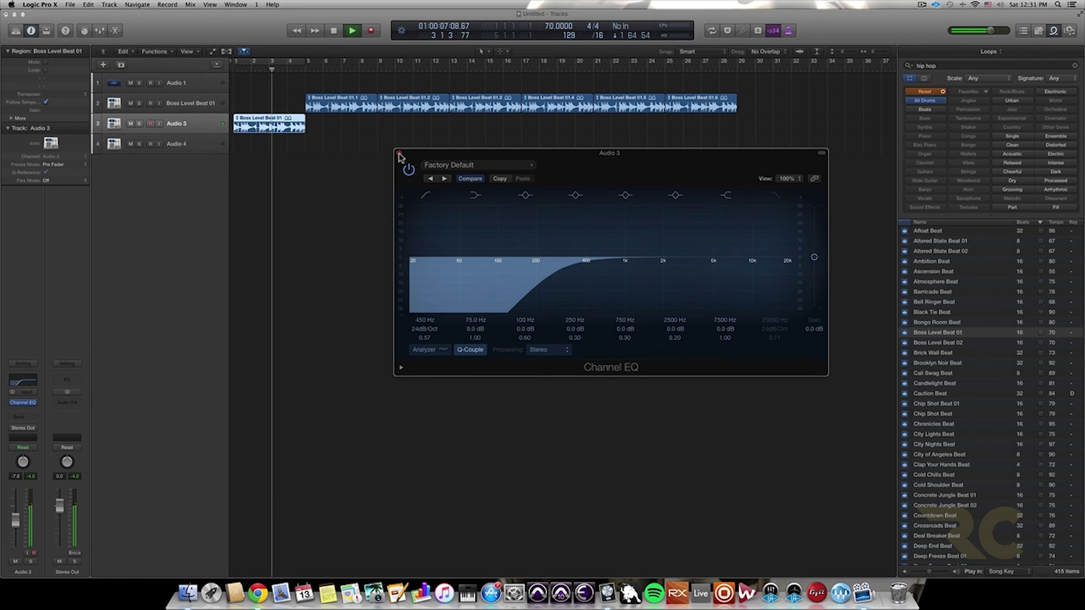
{"action": "key", "text": "space"}
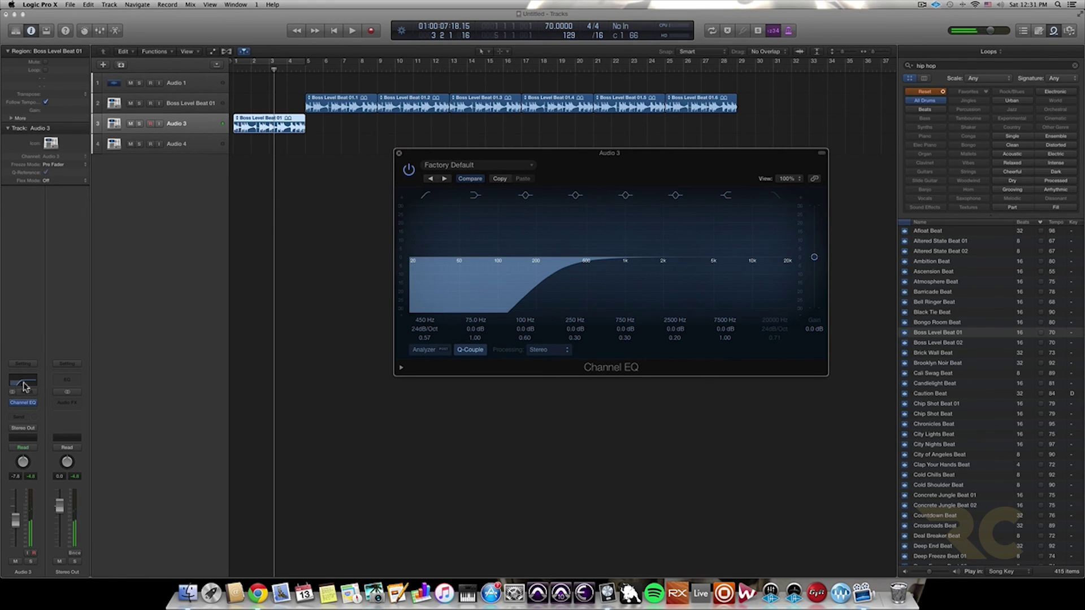
- Select the Boss Level Beat 01, Audio 3 and Audio 4 tracks in turn to compare their channel strips, ending on Audio 3
{"action": "left_click", "coordinate": [202, 103]}
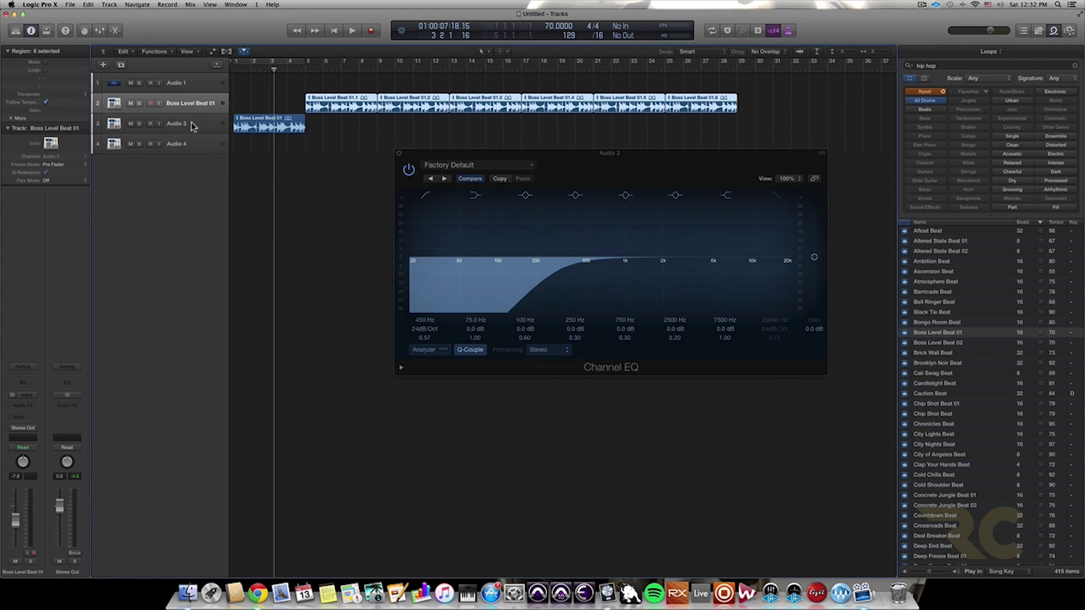
{"action": "left_click", "coordinate": [187, 123]}
{"action": "left_click", "coordinate": [195, 144]}
{"action": "left_click", "coordinate": [190, 123]}
{"action": "left_click", "coordinate": [191, 103]}
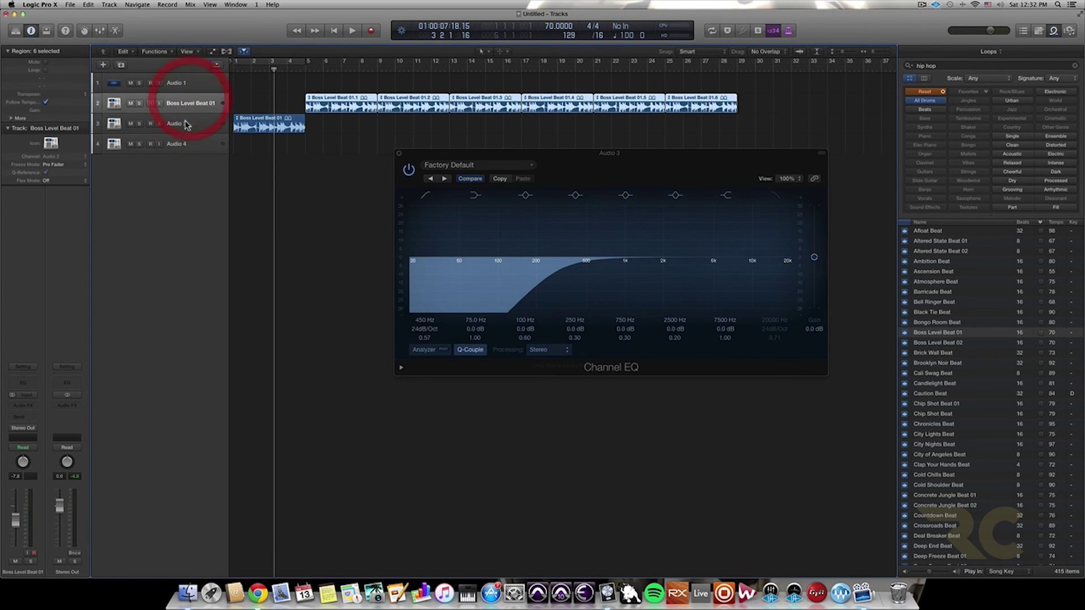
{"action": "left_click", "coordinate": [186, 123]}
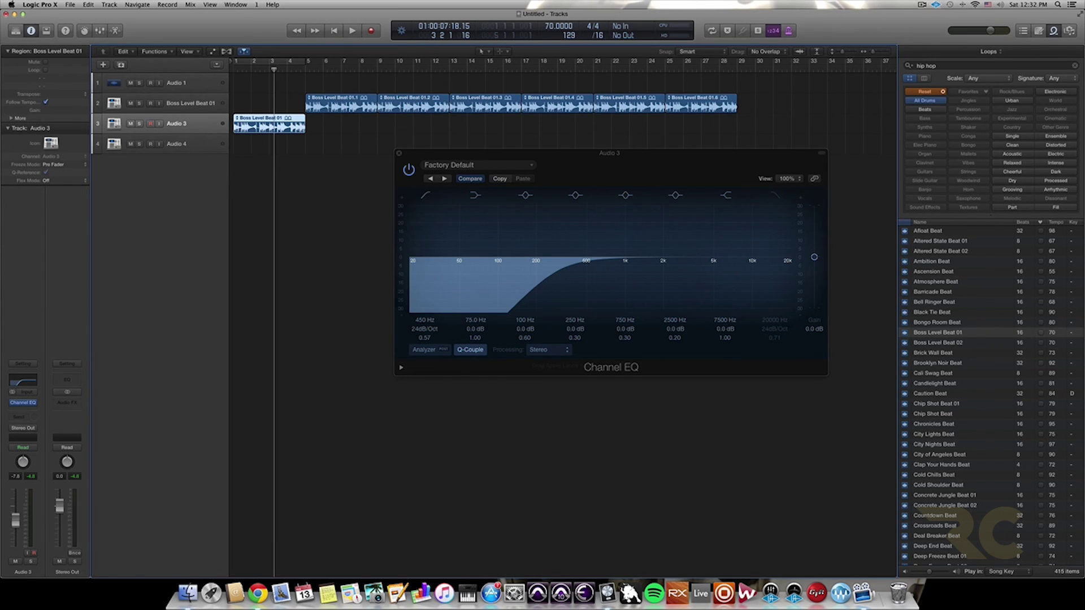
- Show and hide the Library, Toolbar, Quick Help and Smart Controls one after another to see what each contains
{"action": "left_click", "coordinate": [15, 30]}
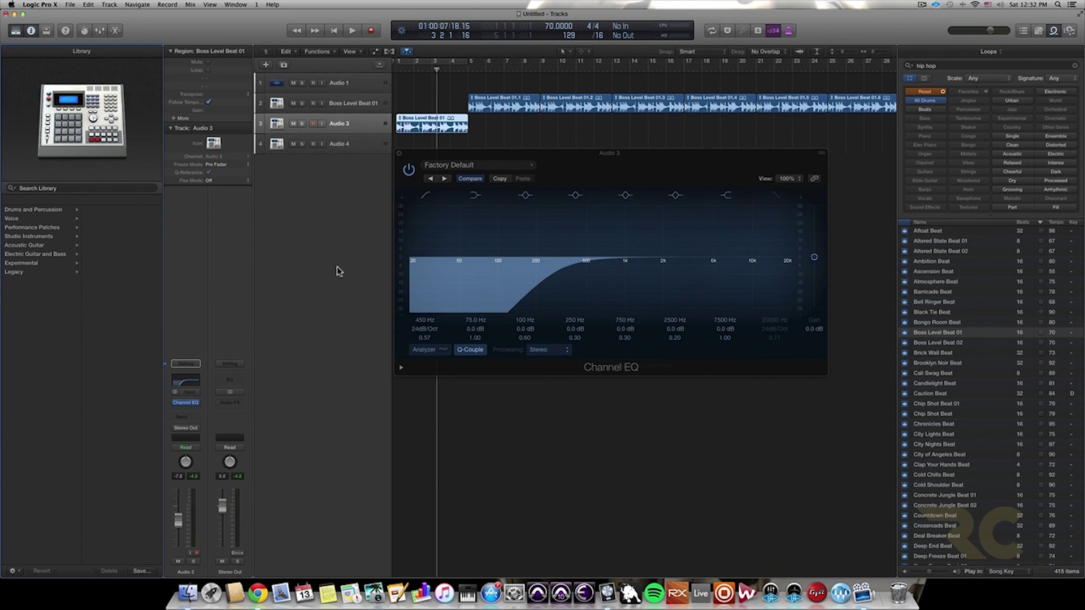
{"action": "left_click", "coordinate": [16, 30]}
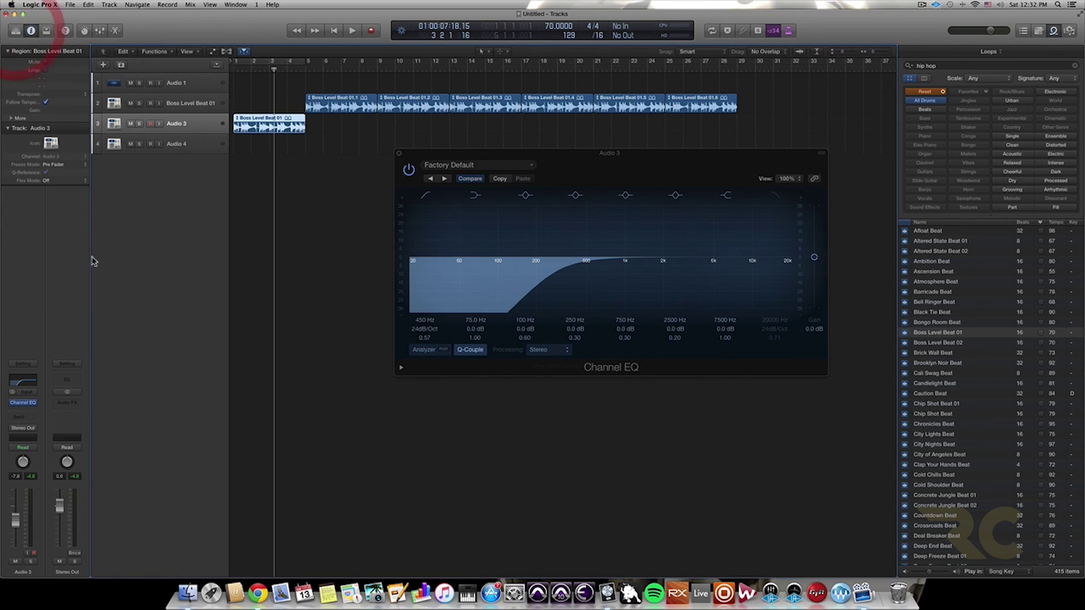
{"action": "left_click", "coordinate": [15, 31]}
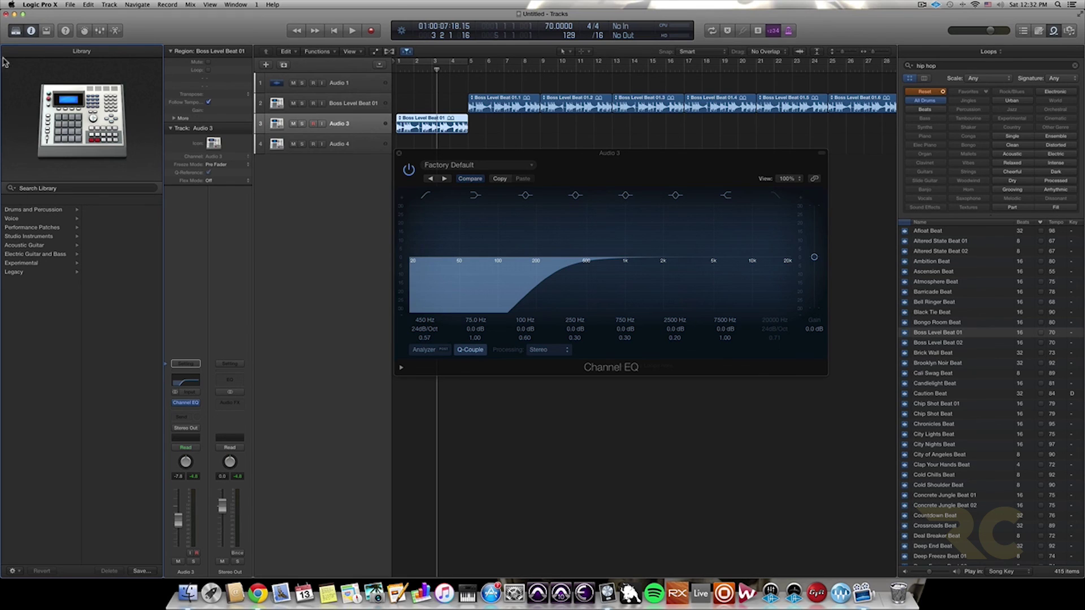
{"action": "left_click", "coordinate": [16, 31]}
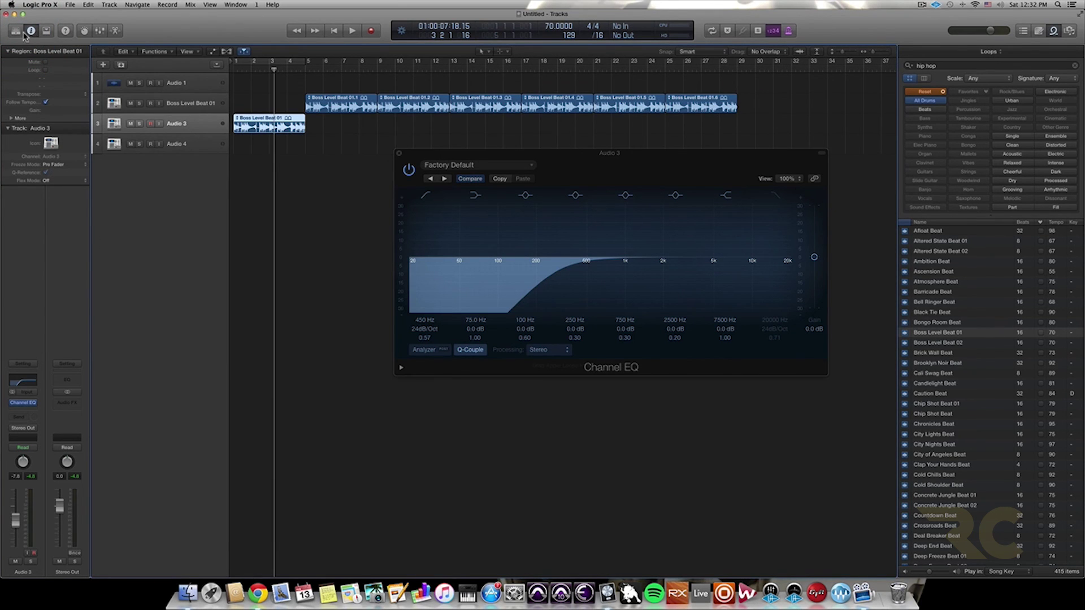
{"action": "left_click", "coordinate": [49, 33]}
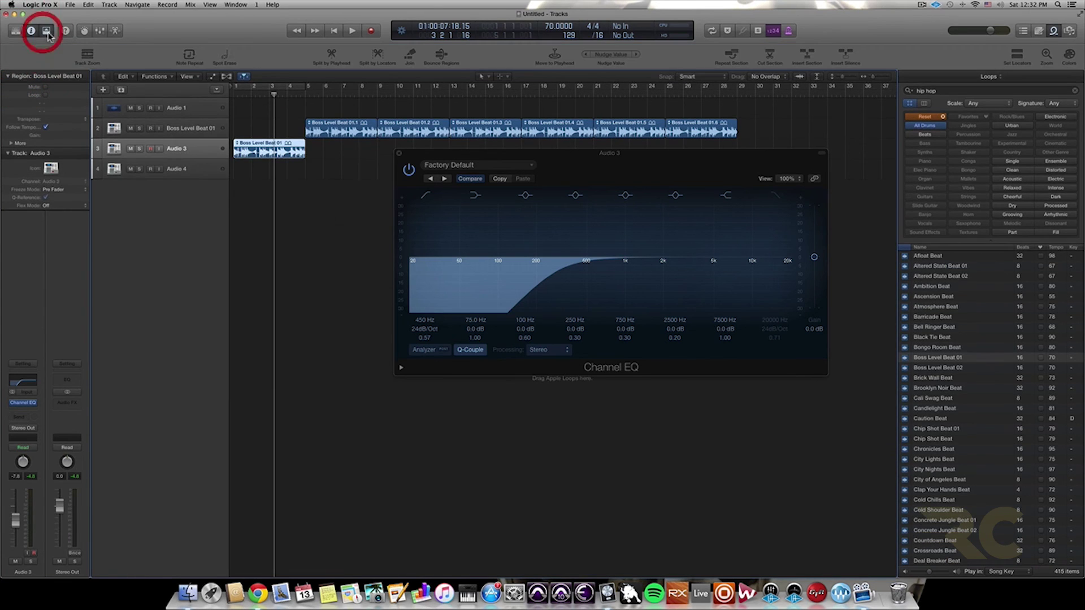
{"action": "left_click", "coordinate": [48, 33]}
{"action": "left_click", "coordinate": [65, 31]}
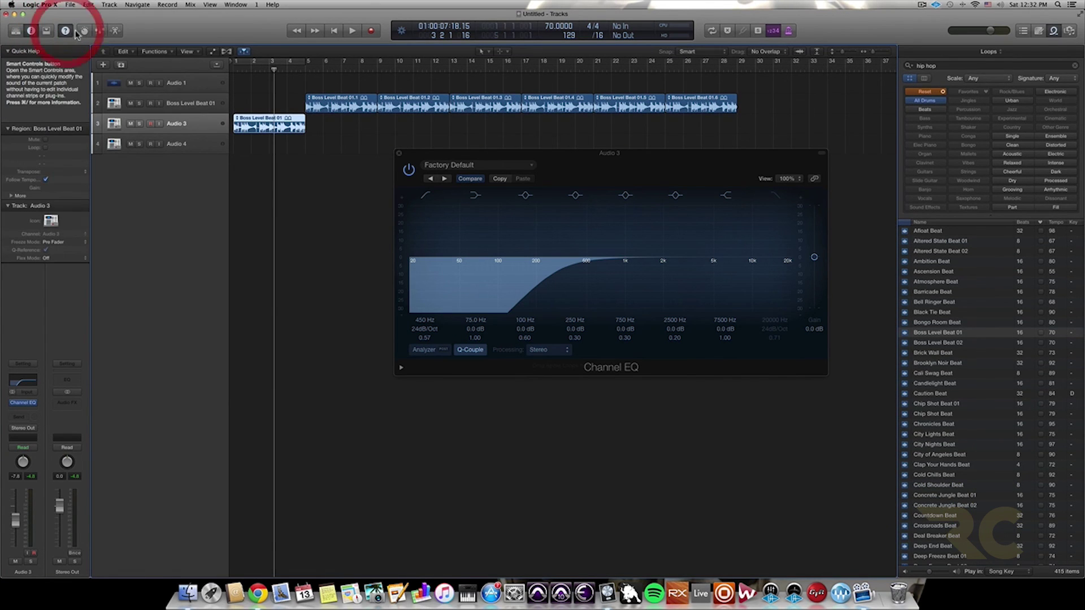
{"action": "left_click", "coordinate": [65, 31]}
{"action": "left_click", "coordinate": [84, 31]}
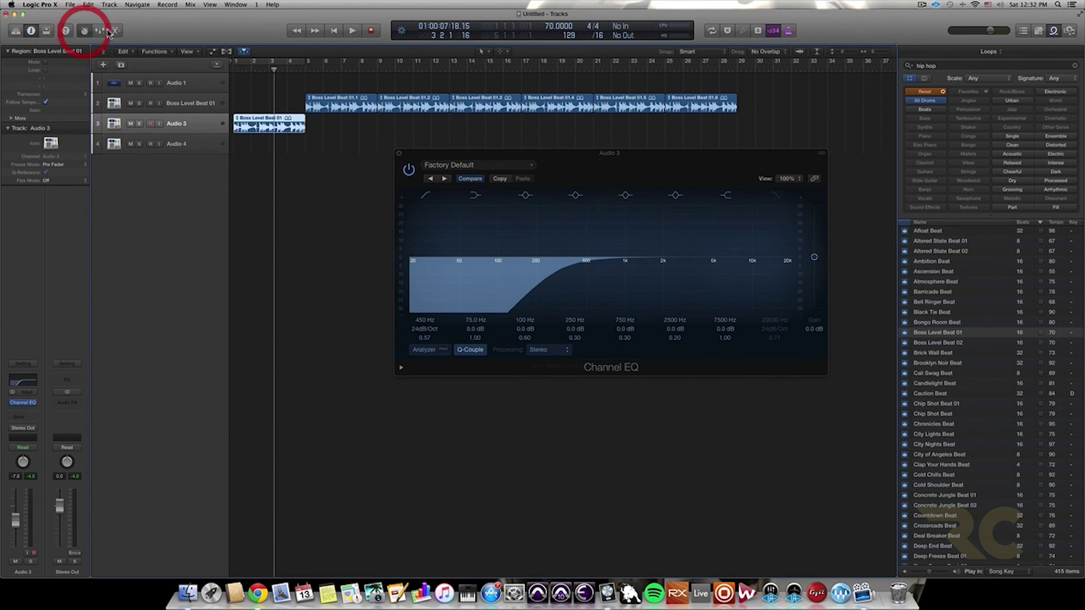
{"action": "left_click", "coordinate": [79, 32]}
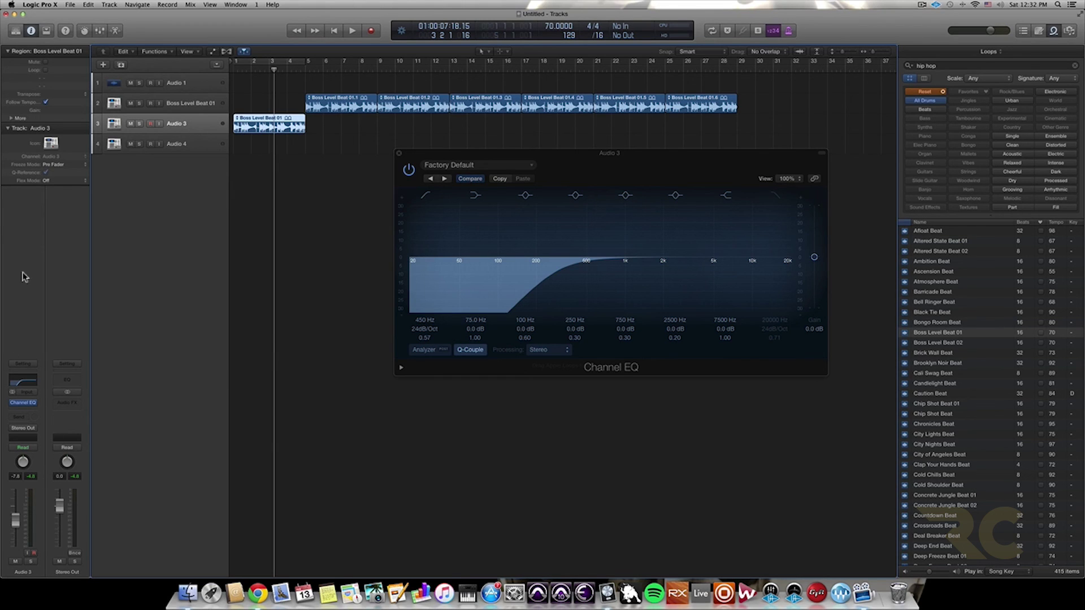
- Return the low cut on Audio 3's Channel EQ to 20 Hz and switch that band off
{"action": "left_click", "coordinate": [179, 127]}
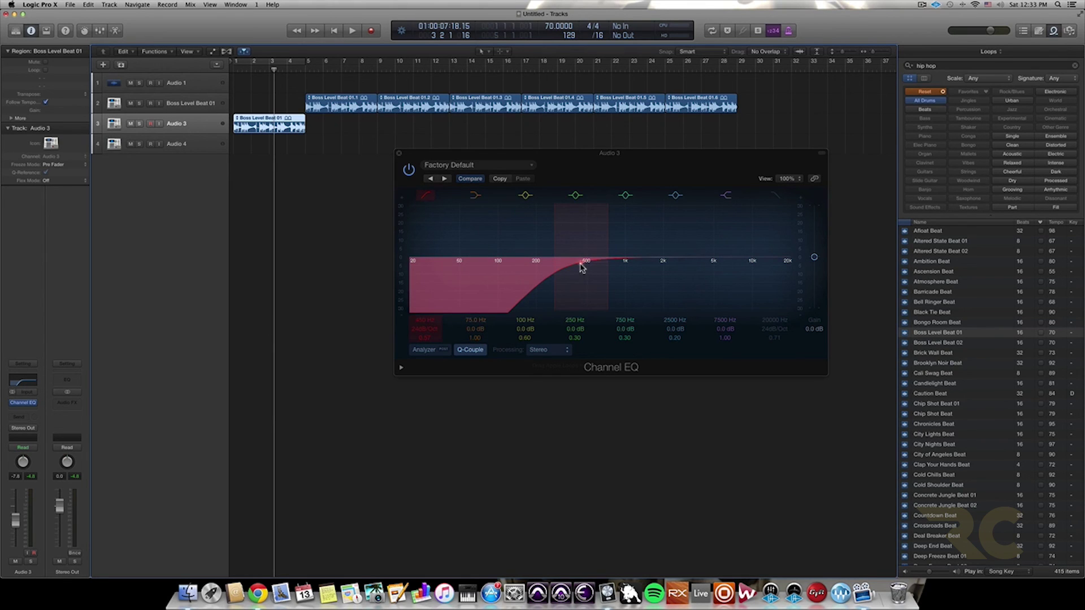
{"action": "left_click_drag", "start_coordinate": [582, 267], "coordinate": [377, 261]}
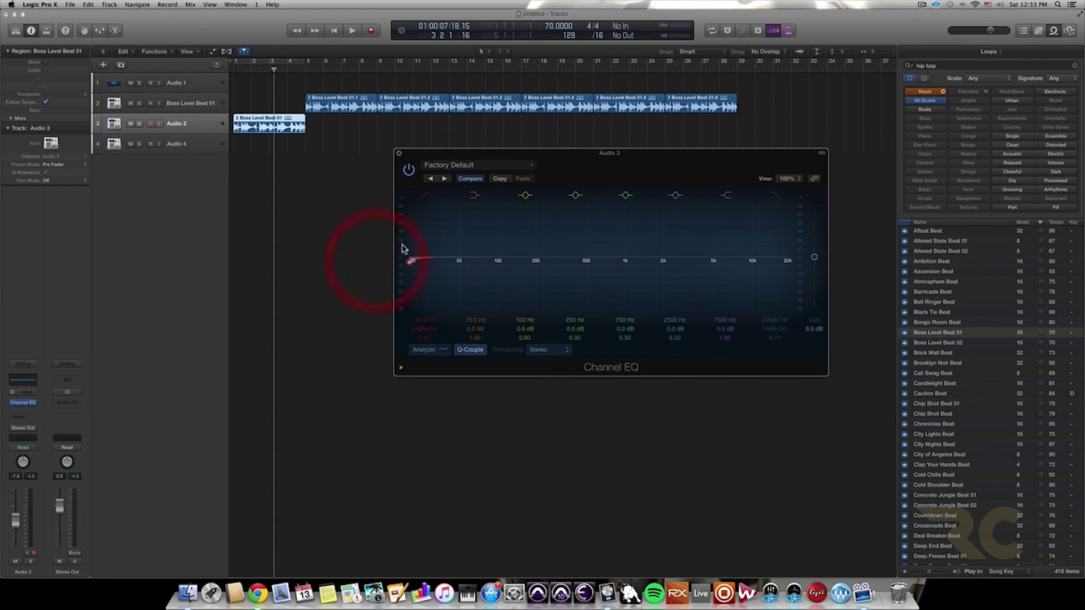
{"action": "left_click", "coordinate": [426, 197]}
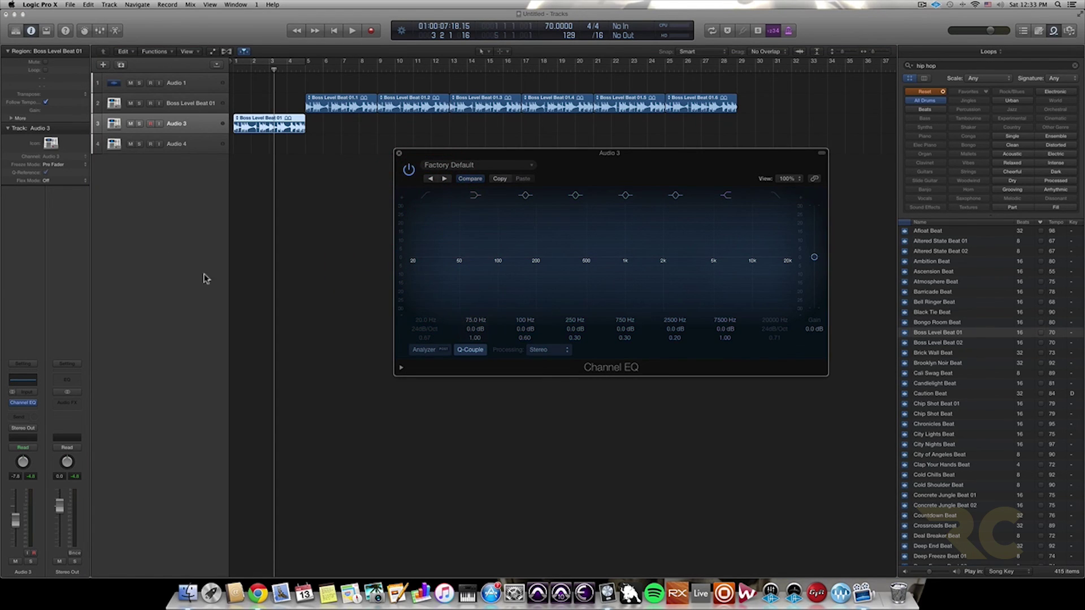
- Remove the Channel EQ from Audio 3 by setting its effect slot to No Plug-in
{"action": "left_click", "coordinate": [19, 386]}
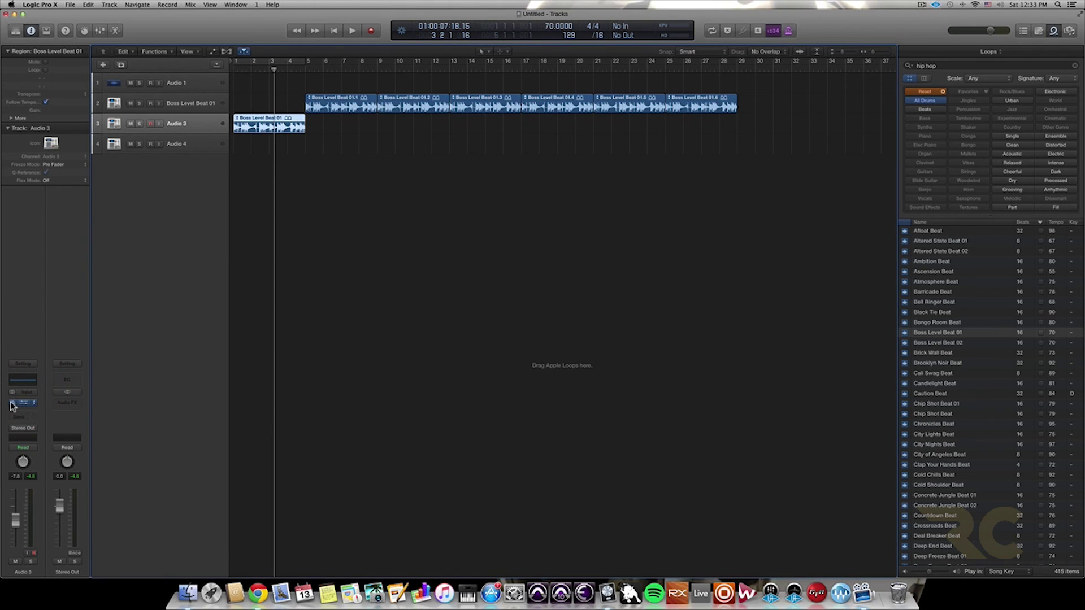
{"action": "left_click", "coordinate": [13, 404]}
{"action": "left_click", "coordinate": [24, 403]}
{"action": "left_click", "coordinate": [32, 403]}
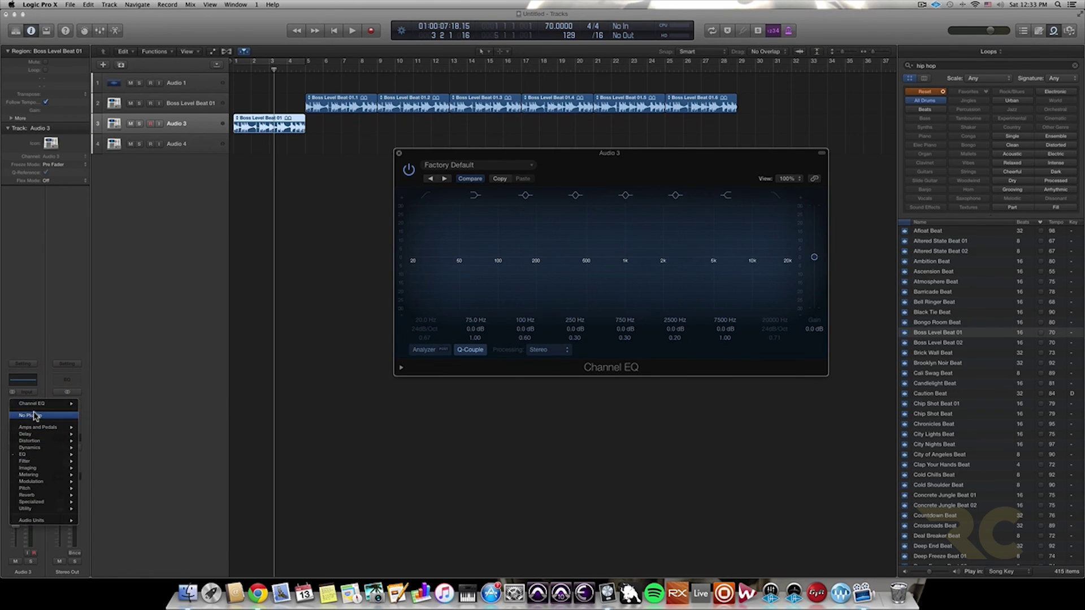
{"action": "left_click", "coordinate": [35, 413]}
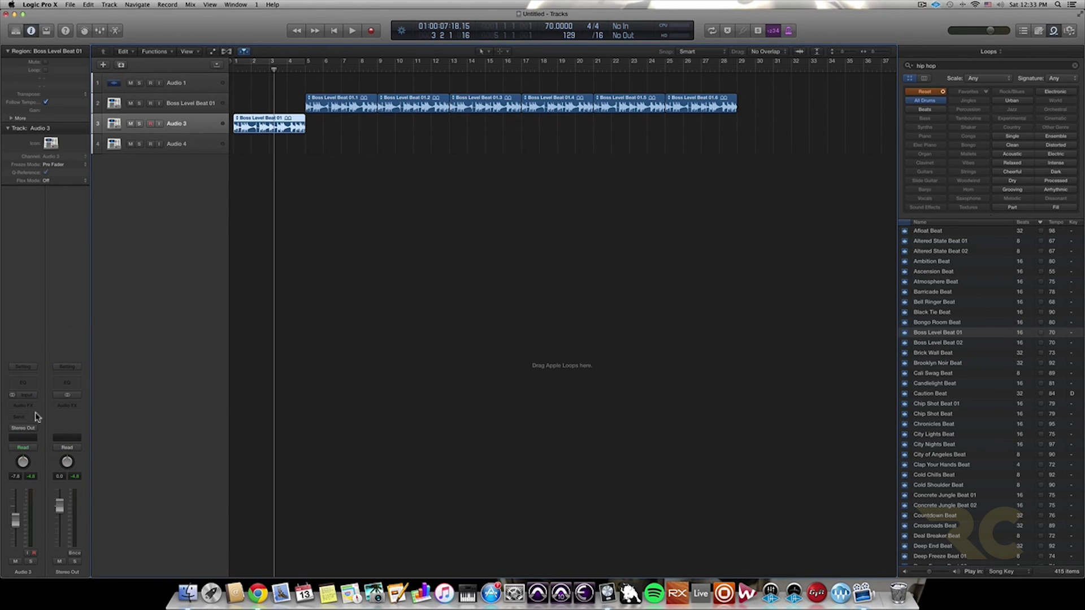
- Insert a new Channel EQ on Audio 3, enable its low cut at 390 Hz, and close the plug-in window
{"action": "left_click", "coordinate": [22, 386]}
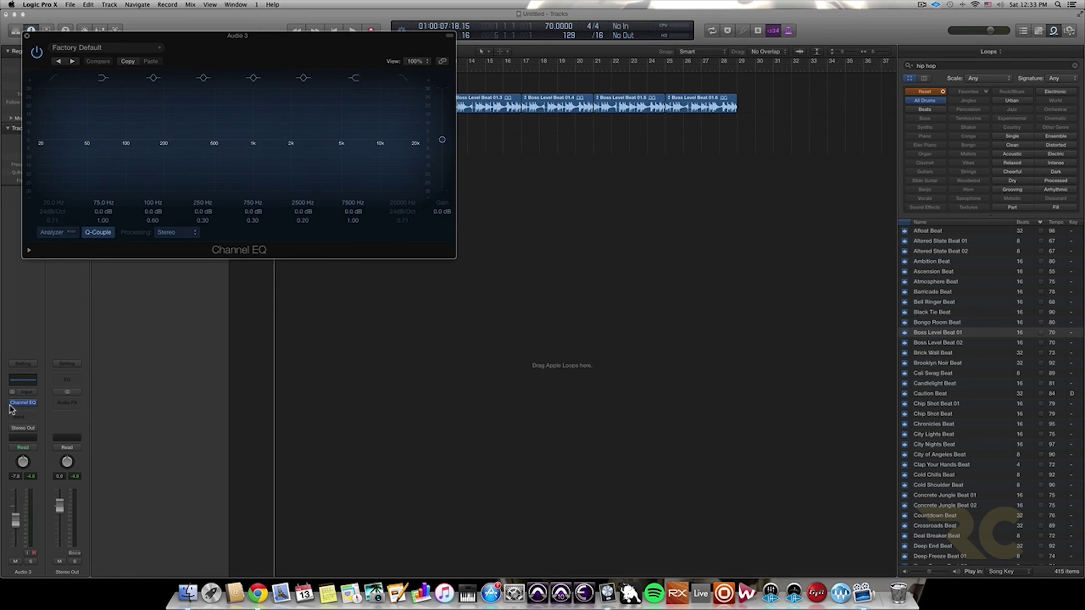
{"action": "mouse_move", "coordinate": [16, 402]}
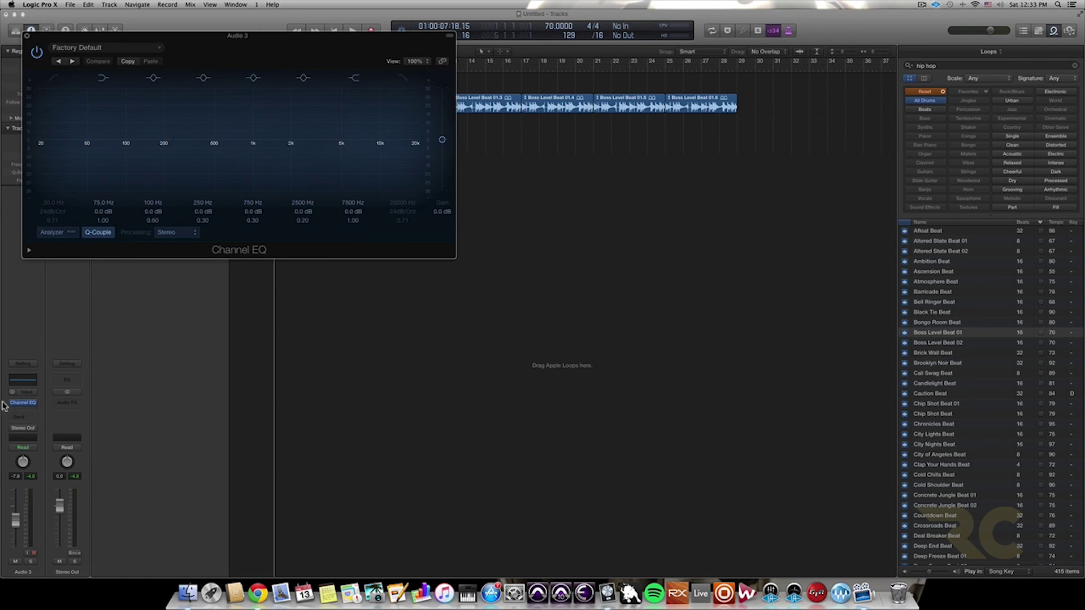
{"action": "left_click", "coordinate": [54, 79]}
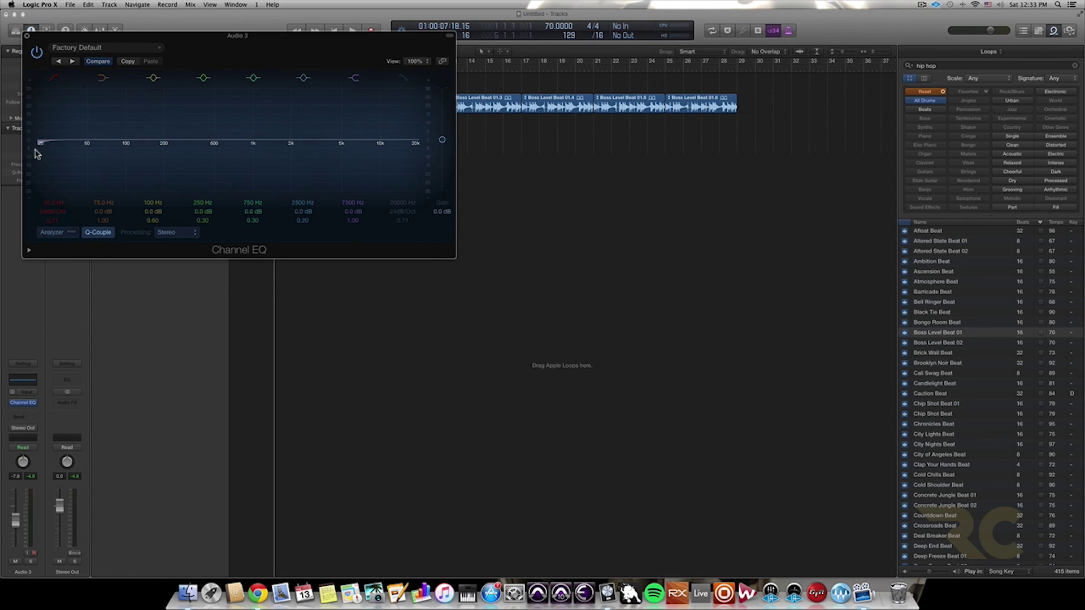
{"action": "left_click_drag", "start_coordinate": [40, 146], "coordinate": [215, 148]}
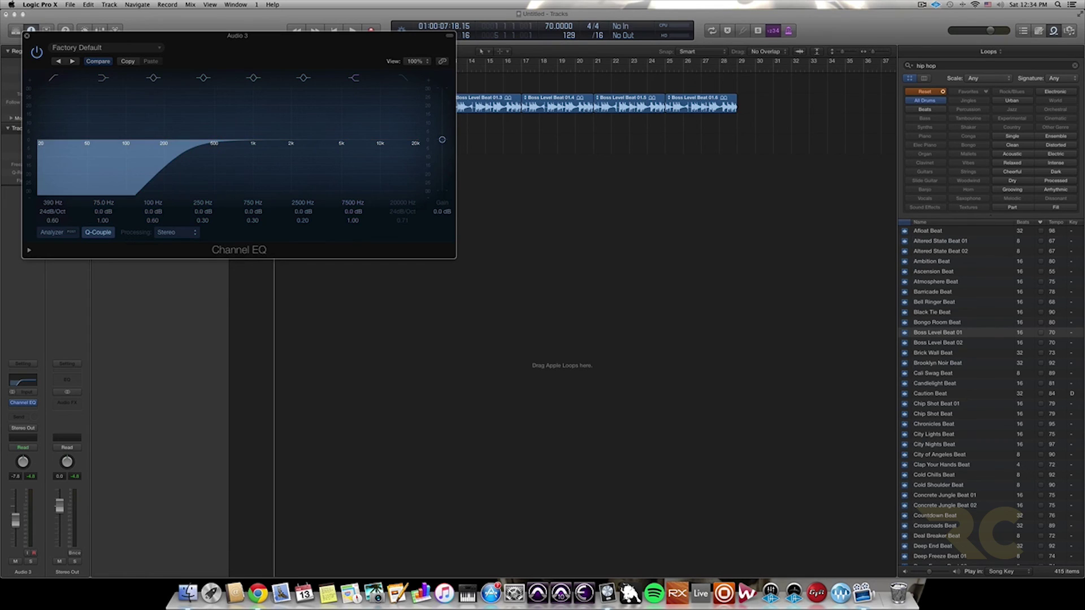
{"action": "left_click", "coordinate": [27, 38]}
- Play the arrangement from bar 1 past the change from the filtered intro to the full beat, and stop playback
{"action": "left_click", "coordinate": [235, 66]}
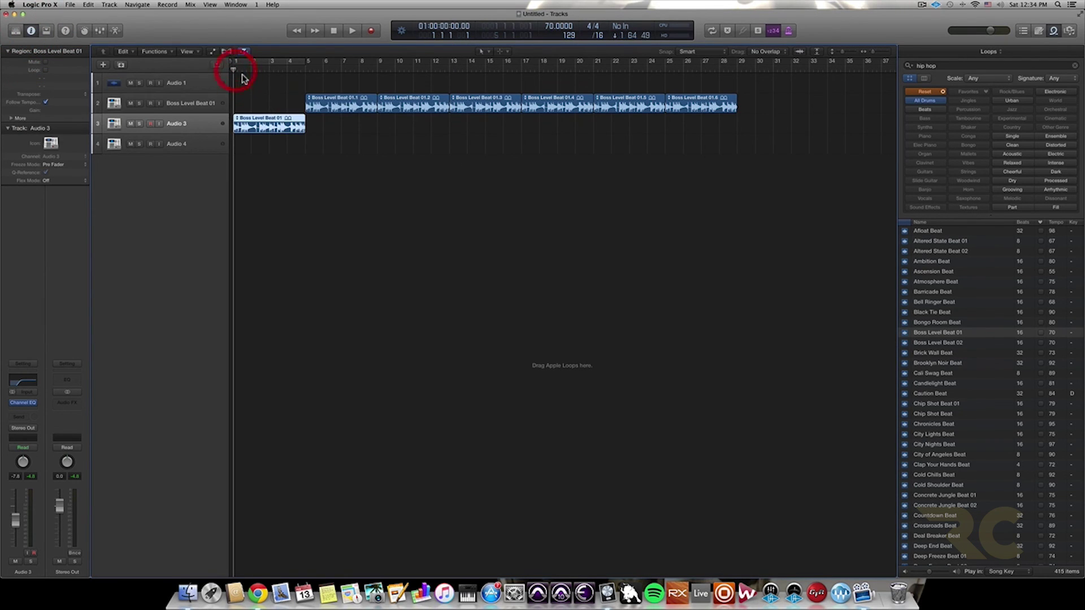
{"action": "key", "text": "space"}
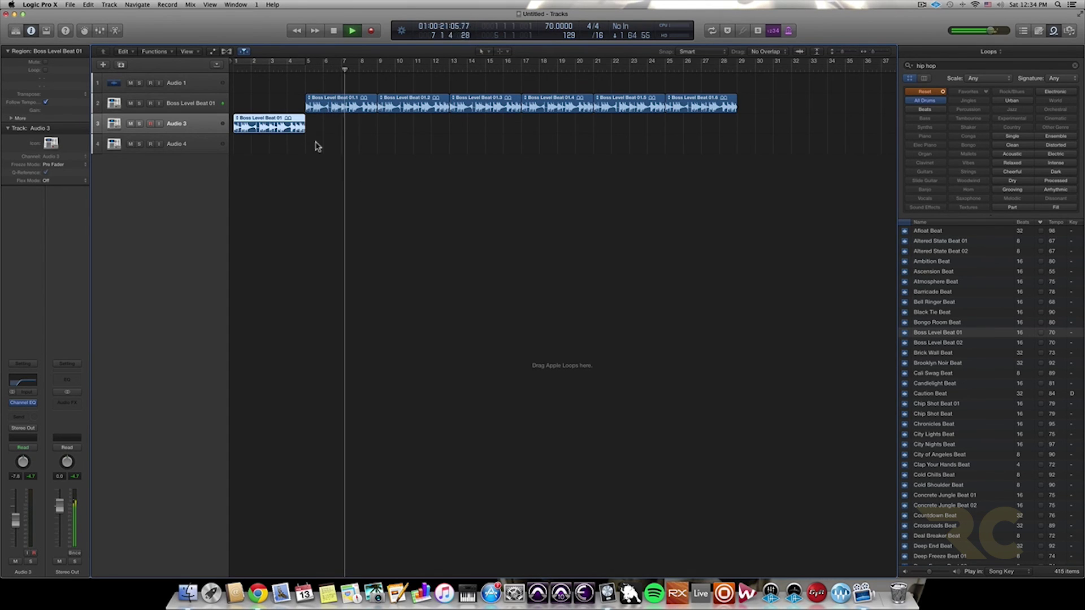
{"action": "key", "text": "space"}
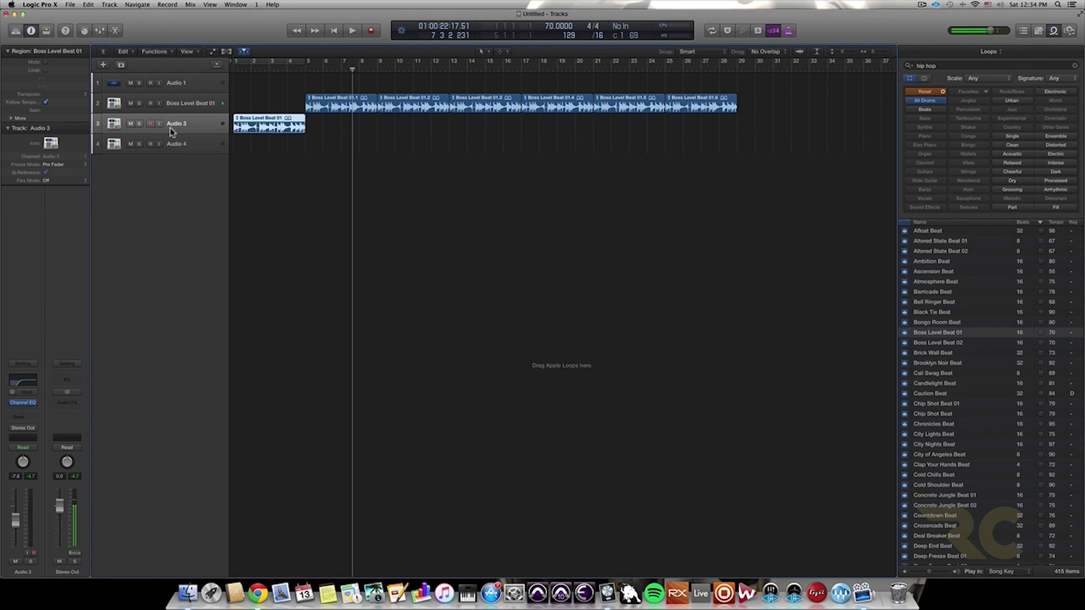
- Select Audio 4, audition the Boss Level Beat 02 and Boss Level Beat 01 loops for comparison, and move the playhead back to bar 5
{"action": "left_click", "coordinate": [188, 146]}
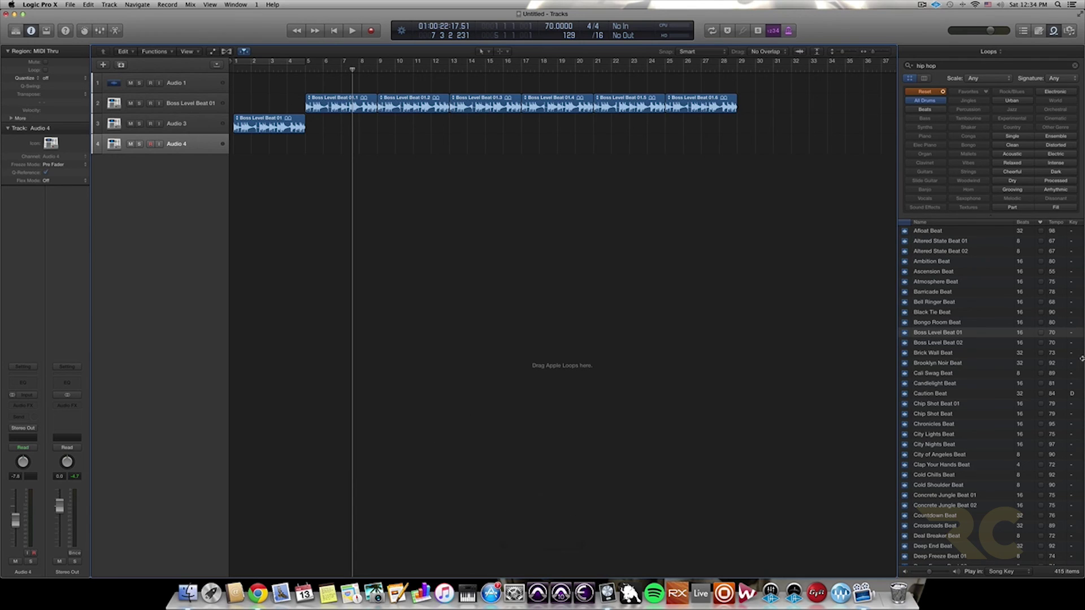
{"action": "left_click", "coordinate": [935, 343]}
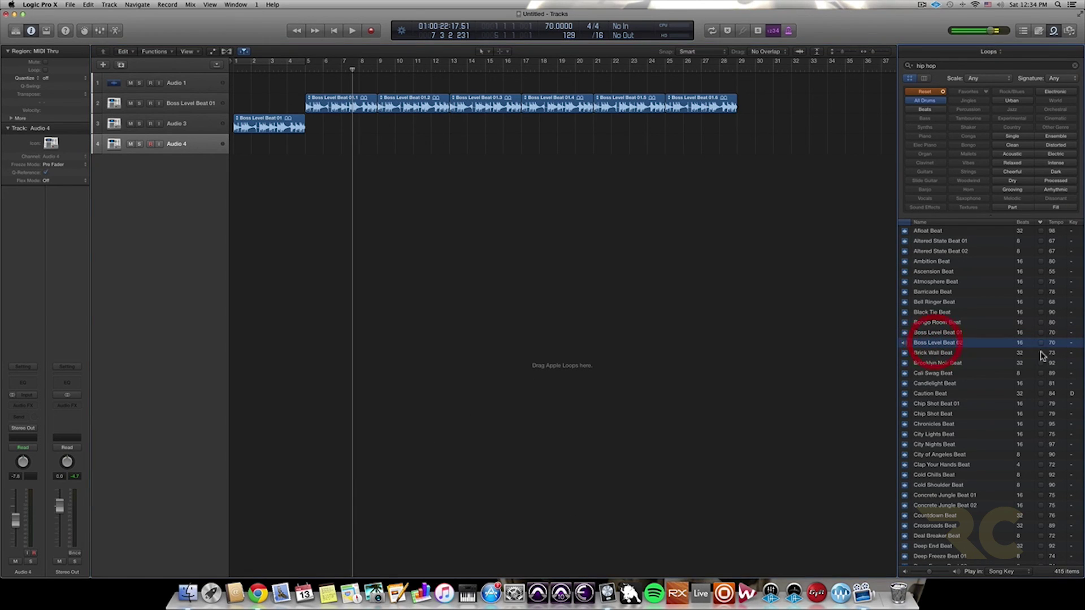
{"action": "left_click", "coordinate": [935, 334]}
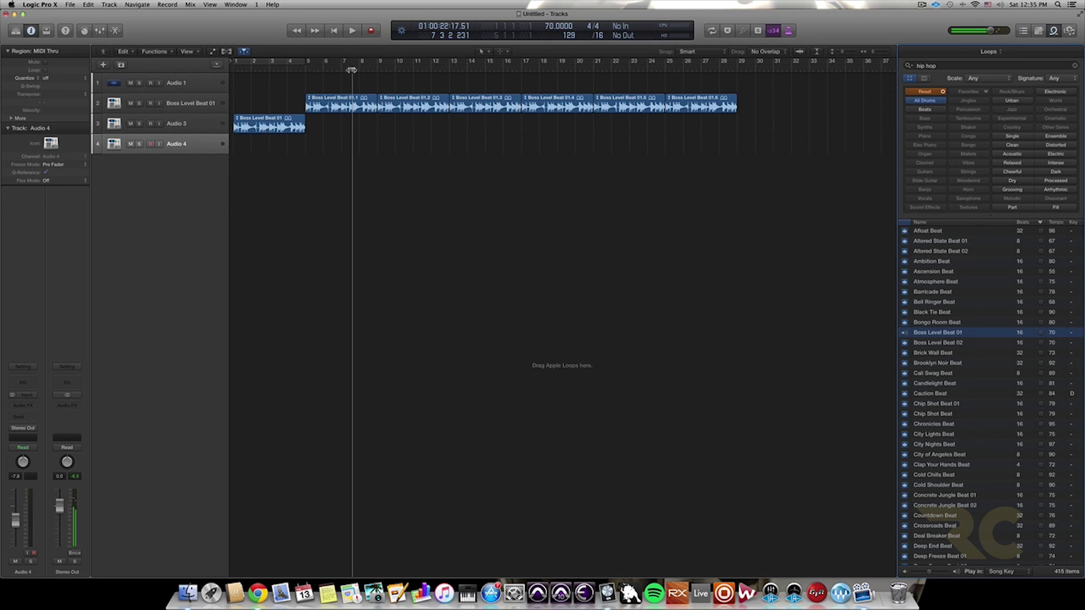
{"action": "left_click_drag", "start_coordinate": [352, 70], "coordinate": [312, 73]}
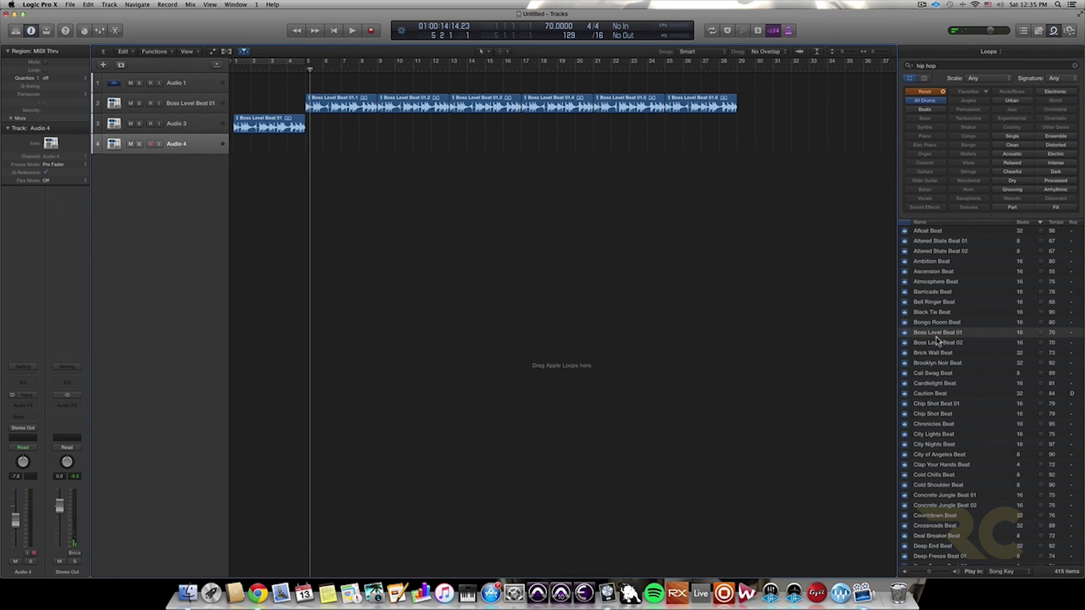
{"action": "left_click", "coordinate": [920, 343]}
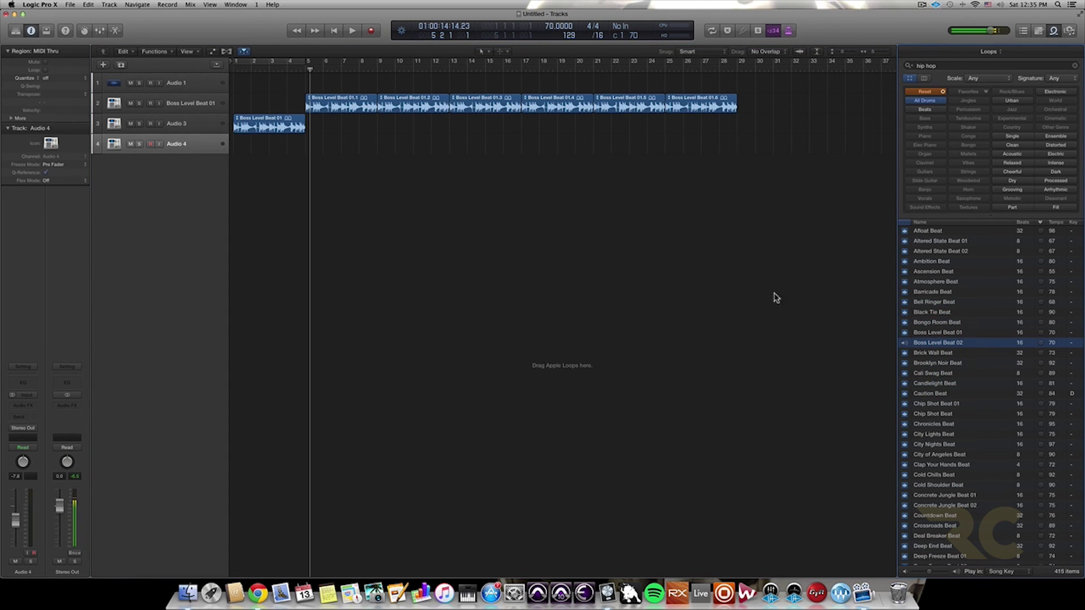
- Delete the second, fourth and sixth Boss Level Beat 01 regions from the run starting at bar 5 on track 2
{"action": "left_click", "coordinate": [927, 343]}
{"action": "left_click", "coordinate": [413, 105]}
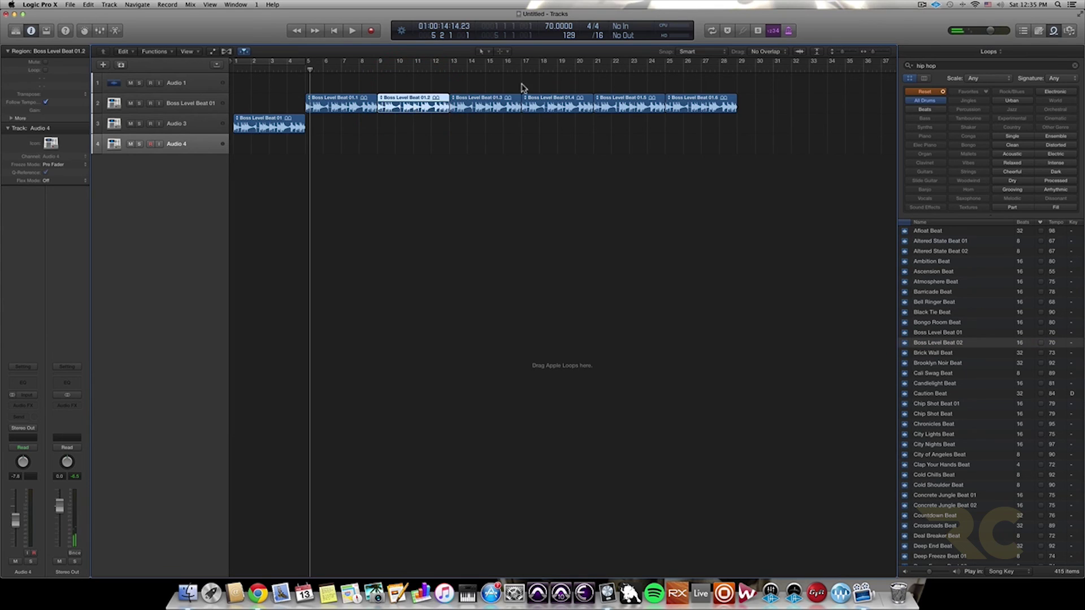
{"action": "scroll", "coordinate": [388, 125], "scroll_direction": "right", "scroll_amount": 2}
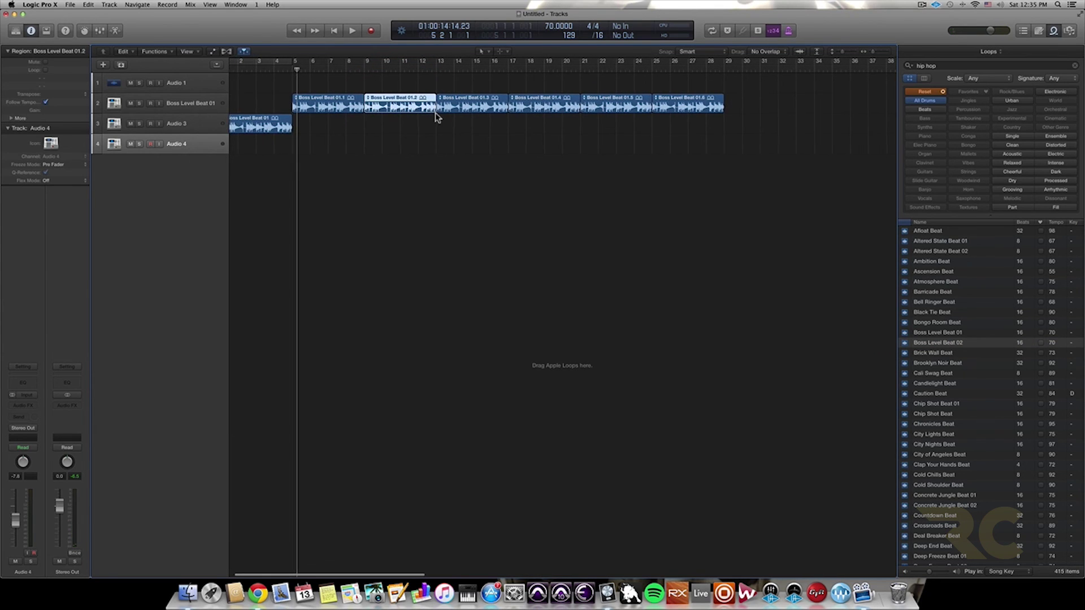
{"action": "left_click", "coordinate": [399, 126]}
{"action": "left_click", "coordinate": [389, 105]}
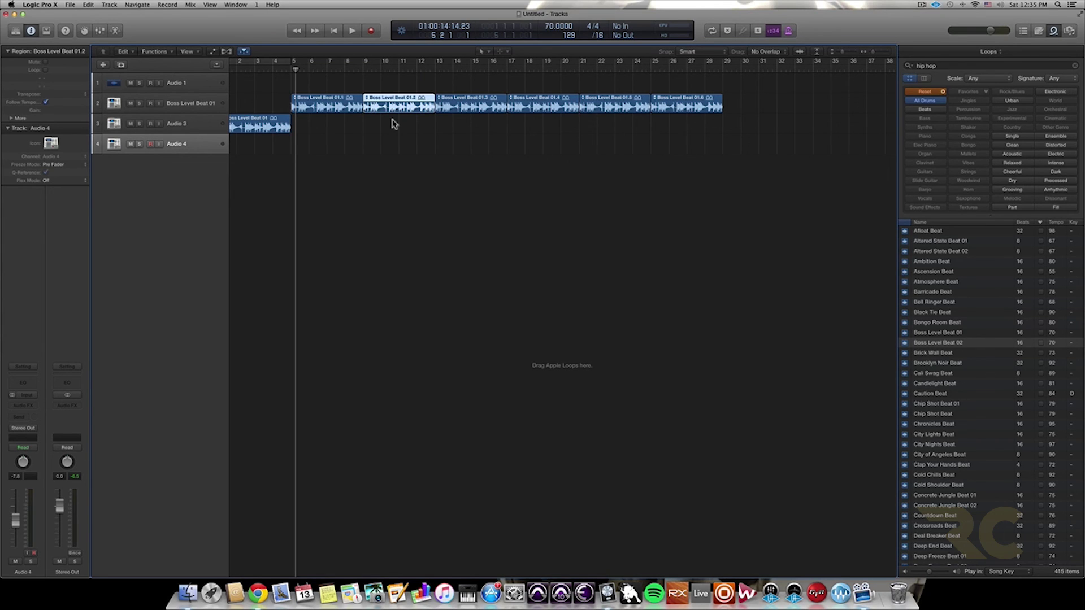
{"action": "left_click", "coordinate": [404, 149]}
{"action": "left_click", "coordinate": [381, 107]}
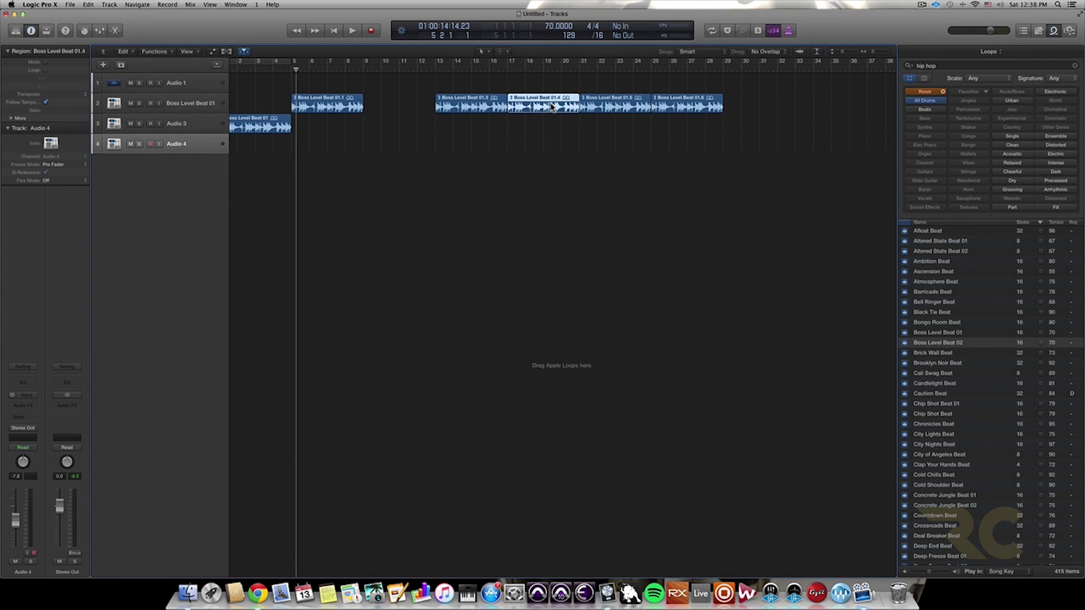
{"action": "key", "text": "Delete"}
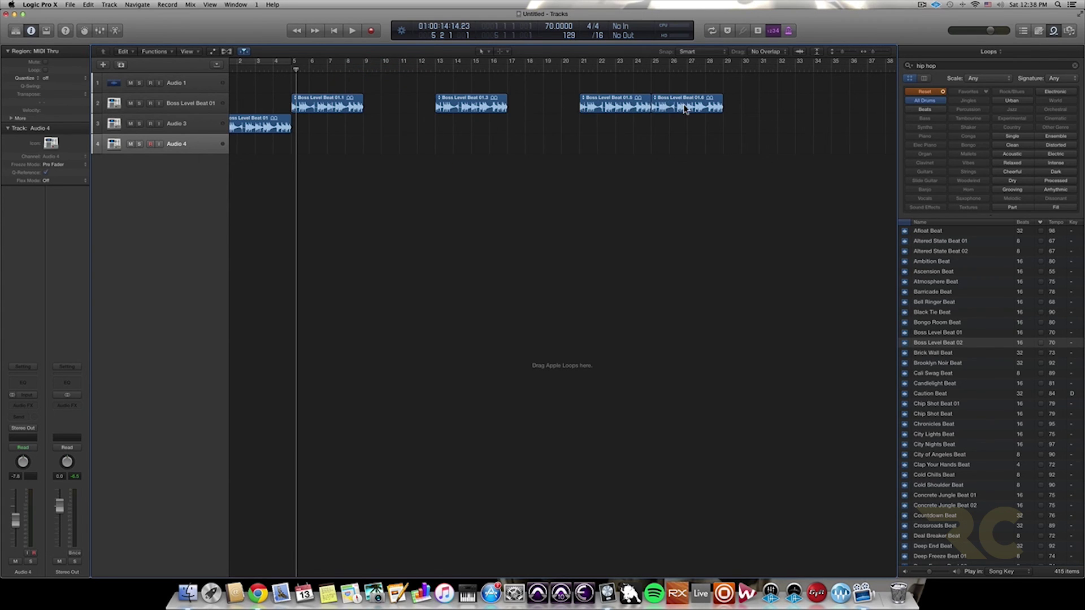
{"action": "left_click", "coordinate": [695, 109]}
{"action": "key", "text": "Delete"}
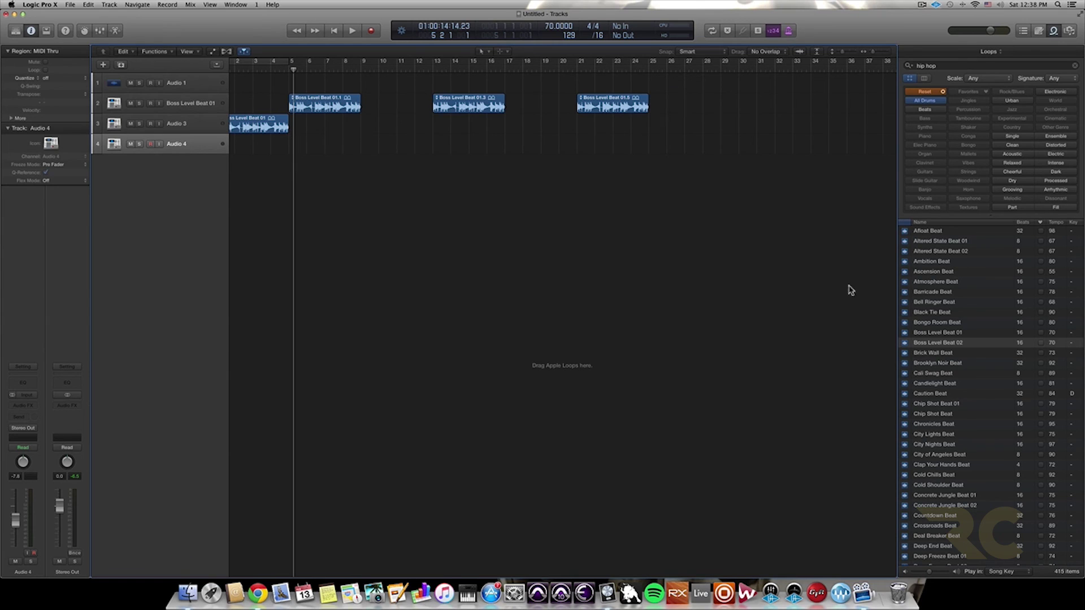
- Place the Boss Level Beat 02 loop in the gaps at bars 9 and 17 on the Boss Level Beat 01 track
{"action": "left_click_drag", "start_coordinate": [935, 342], "coordinate": [397, 116]}
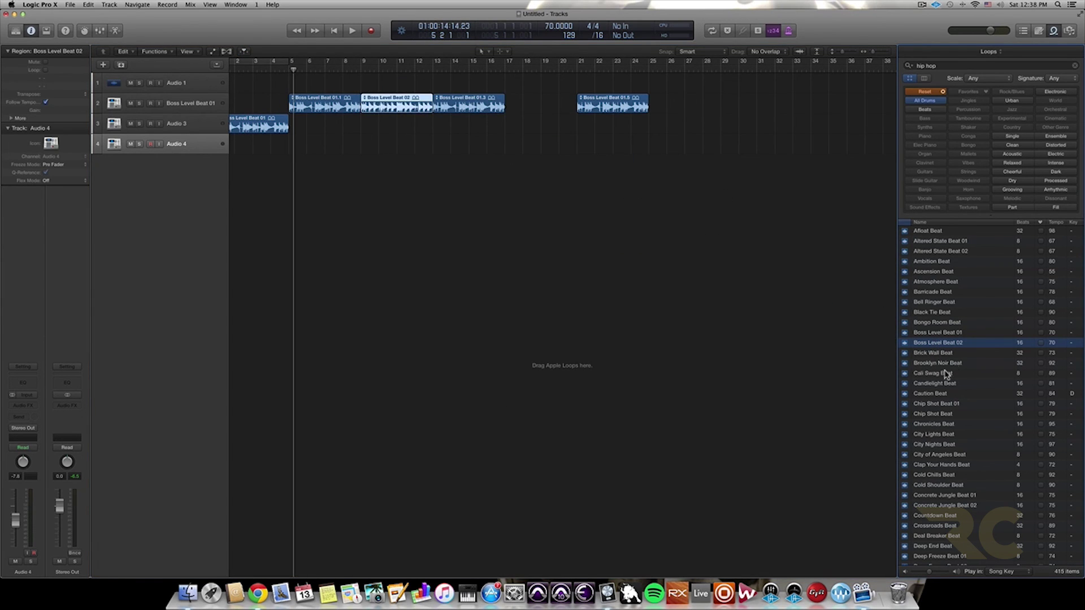
{"action": "scroll", "coordinate": [953, 350], "scroll_direction": "down", "scroll_amount": 1}
{"action": "left_click_drag", "start_coordinate": [939, 342], "coordinate": [514, 117]}
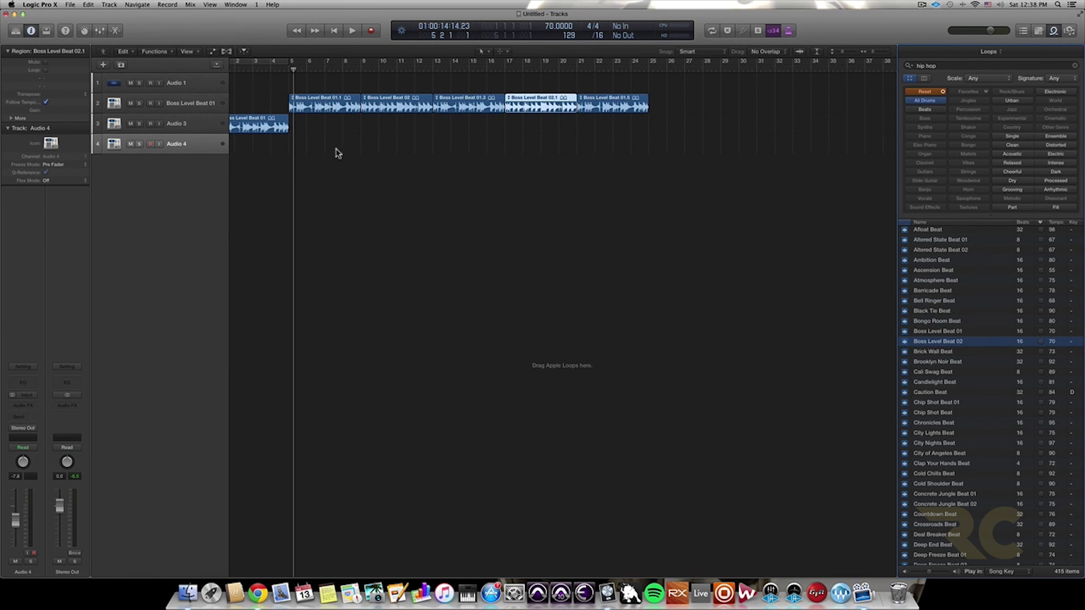
- Play the arrangement from bar 5 into the Boss Level Beat 02 section, and stop playback in bar 12
{"action": "scroll", "coordinate": [361, 152], "scroll_direction": "left", "scroll_amount": 2}
{"action": "key", "text": "space"}
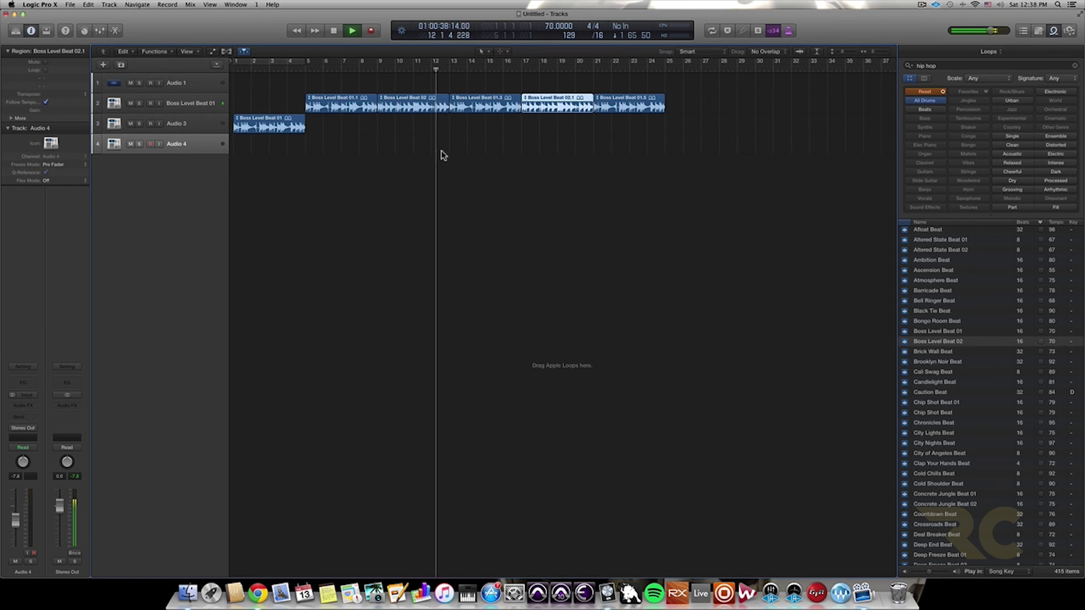
{"action": "key", "text": "space"}
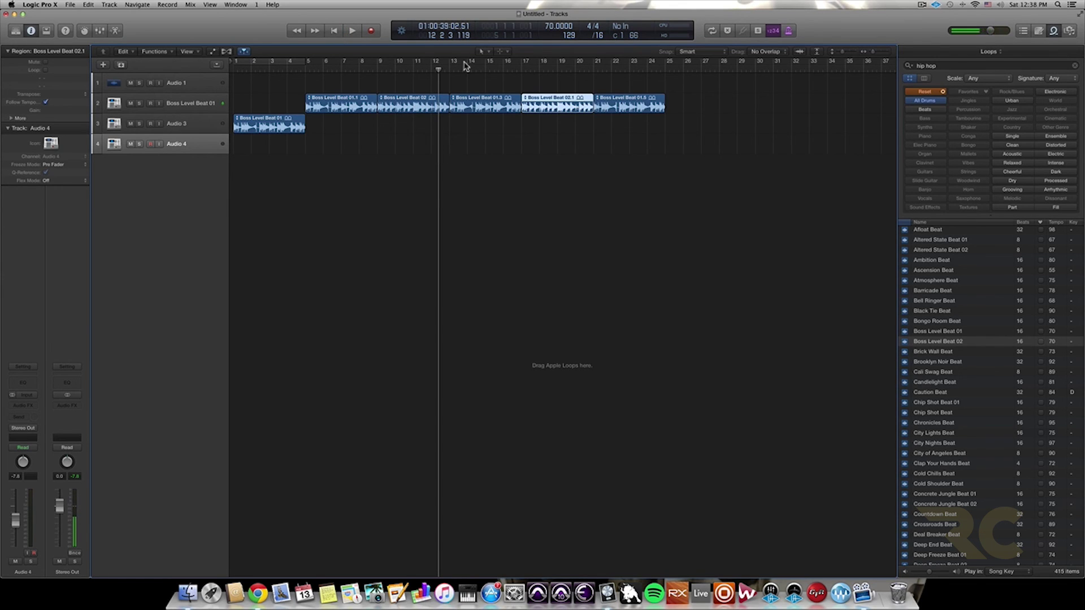
- Split the Boss Level Beat 02 region that starts at bar 9 at the beginning of bar 11
{"action": "left_click_drag", "start_coordinate": [438, 70], "coordinate": [433, 70]}
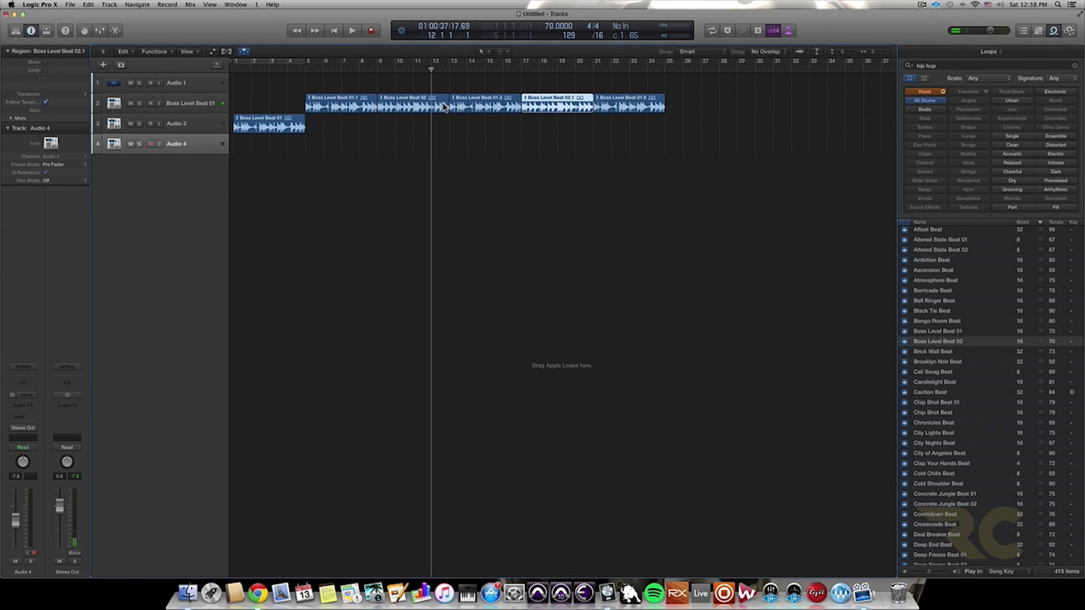
{"action": "scroll", "coordinate": [442, 105], "scroll_direction": "up", "scroll_amount": 10}
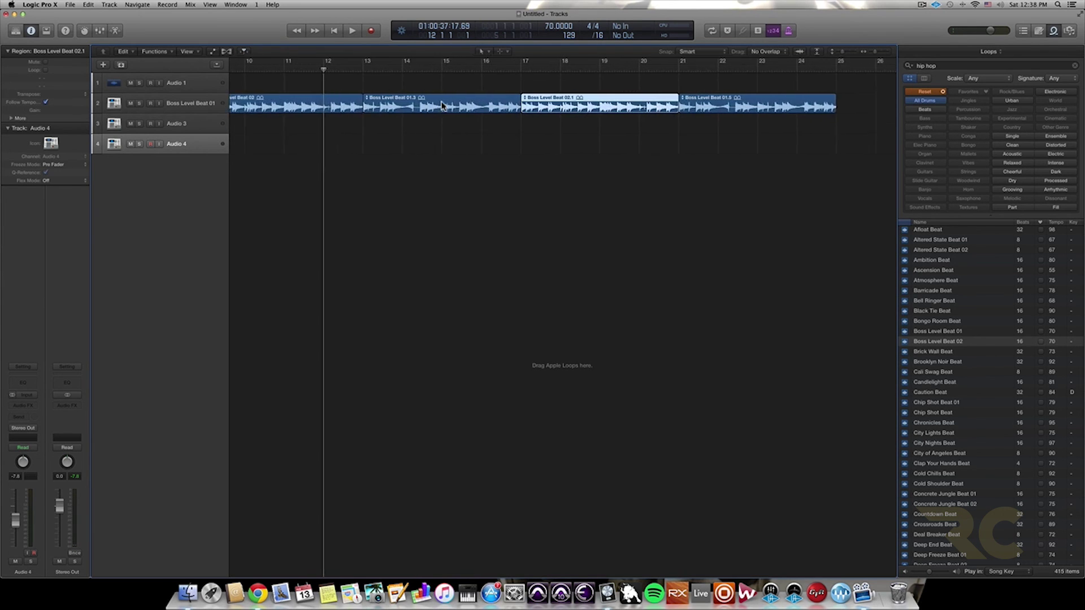
{"action": "scroll", "coordinate": [396, 97], "scroll_direction": "left", "scroll_amount": 8}
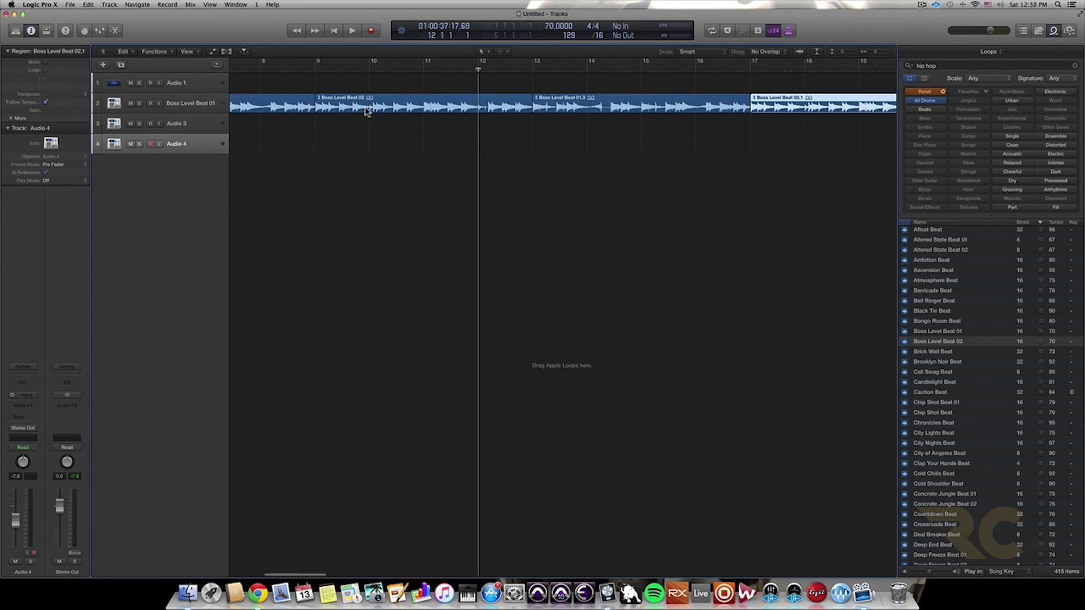
{"action": "left_click", "coordinate": [427, 70]}
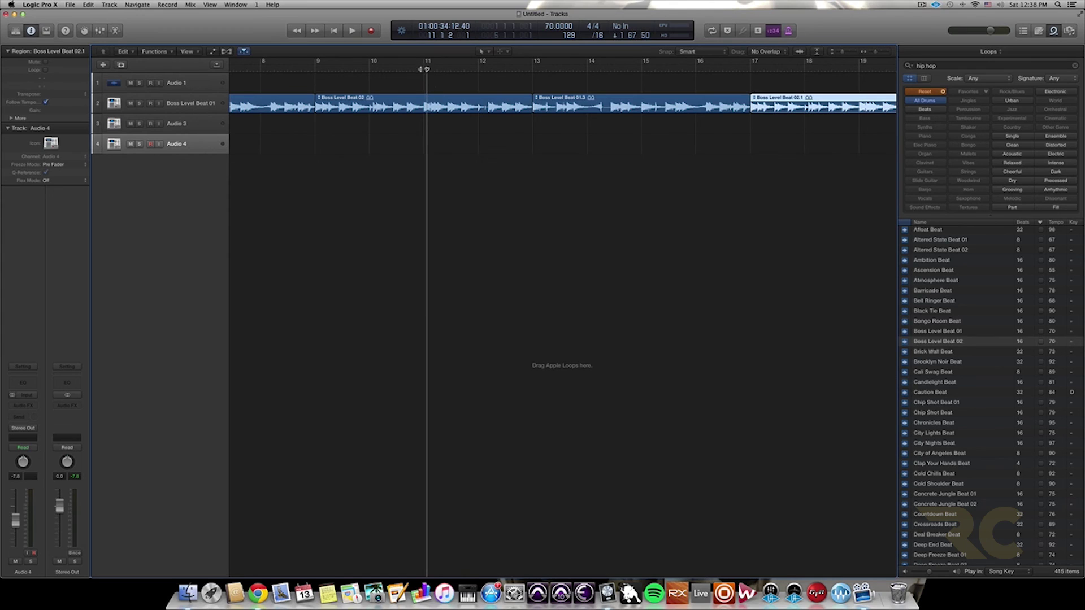
{"action": "left_click_drag", "start_coordinate": [427, 70], "coordinate": [421, 70]}
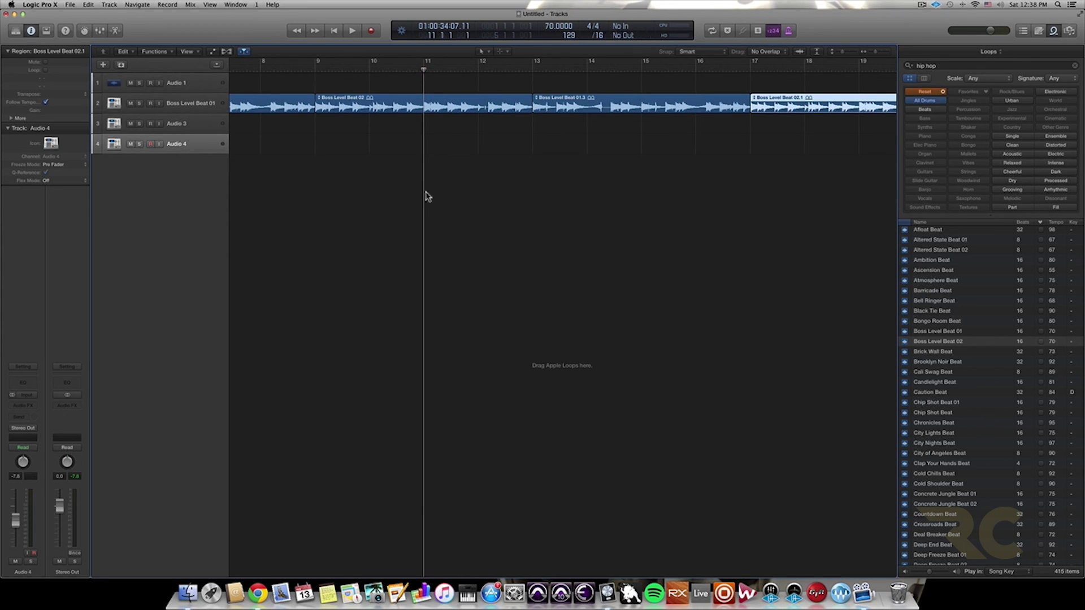
{"action": "left_click", "coordinate": [475, 105]}
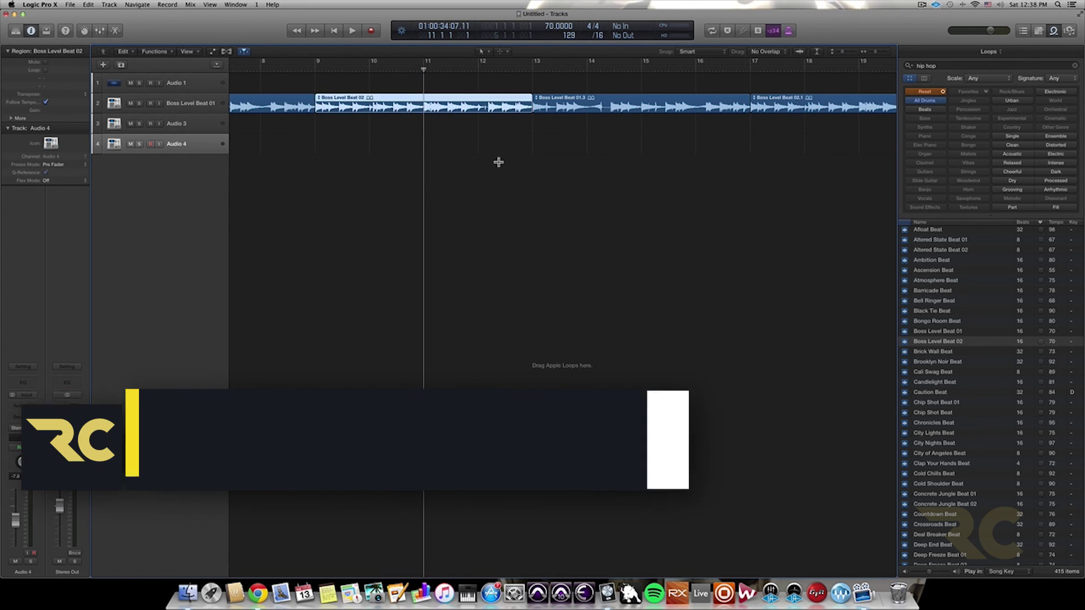
{"action": "key", "text": "super+t"}
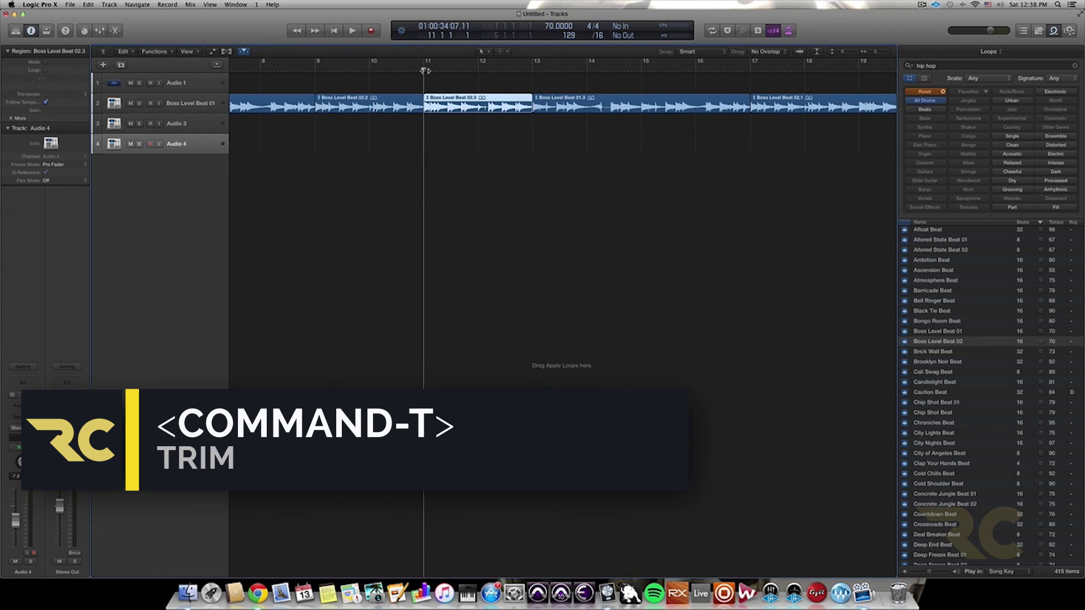
- Split the second half of that region again at 11 1 3, select the short slice, and move the playhead to 11 2 4
{"action": "left_click_drag", "start_coordinate": [424, 71], "coordinate": [429, 70]}
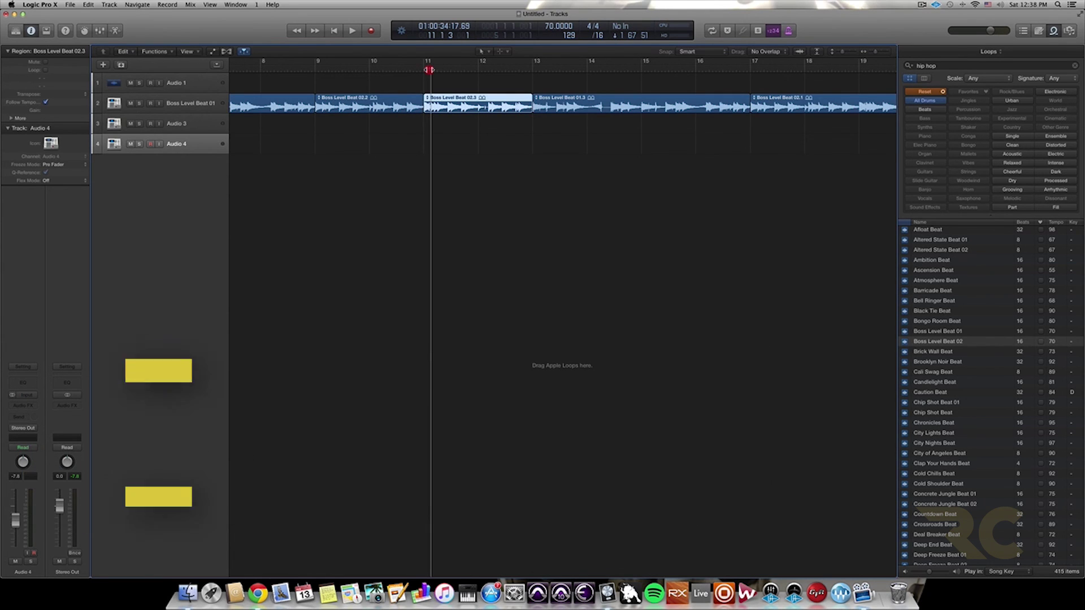
{"action": "key", "text": "super+t"}
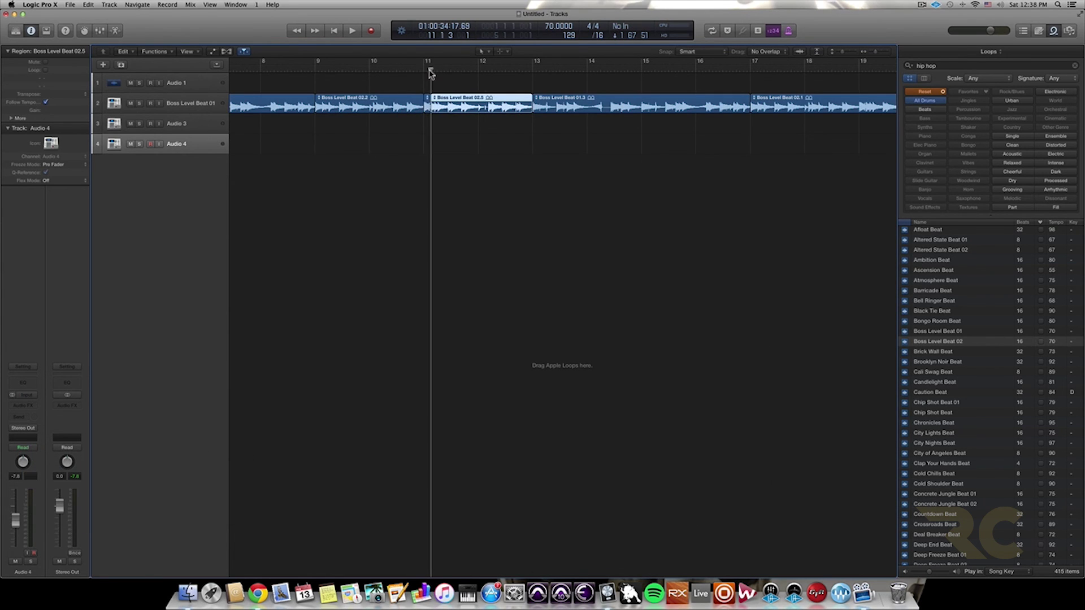
{"action": "left_click", "coordinate": [427, 107]}
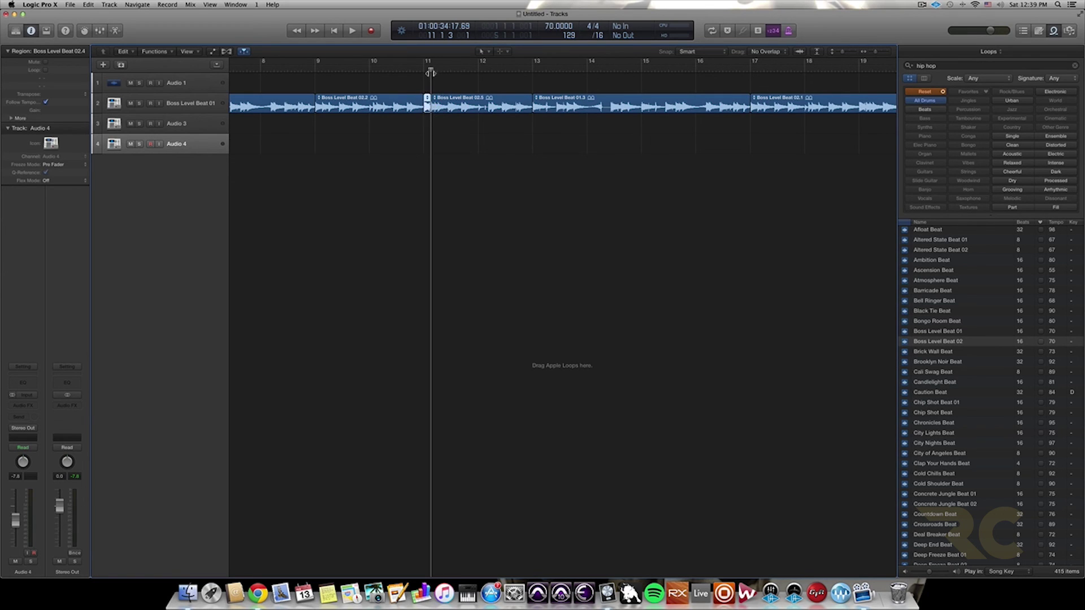
{"action": "left_click_drag", "start_coordinate": [431, 73], "coordinate": [447, 70]}
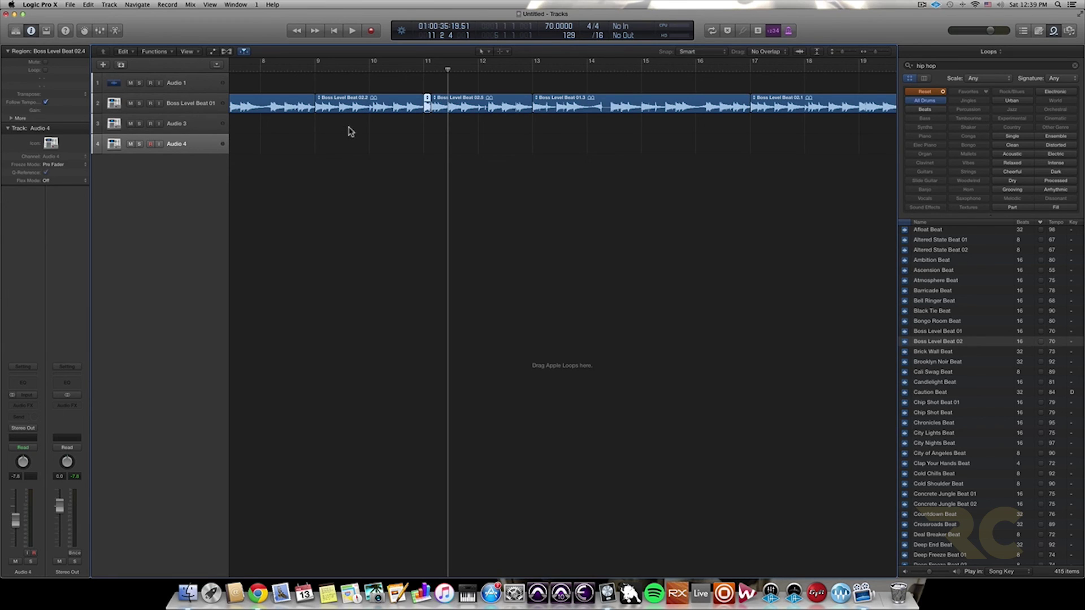
- Play the arrangement from bar 1 to review the filtered intro, and stop playback in bar 3
{"action": "scroll", "coordinate": [349, 129], "scroll_direction": "down", "scroll_amount": 6}
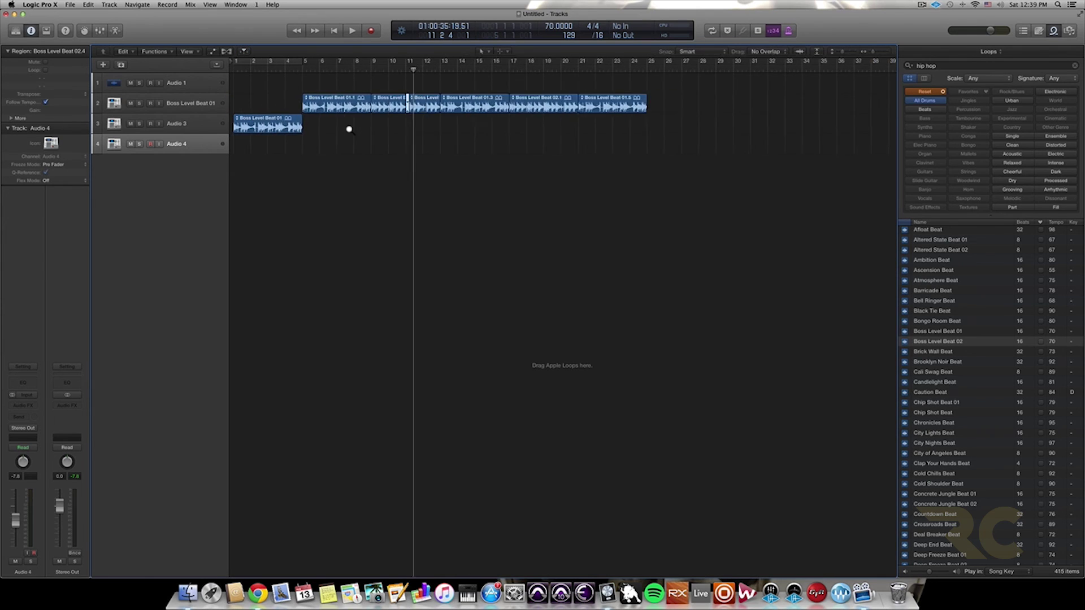
{"action": "key", "text": "Return"}
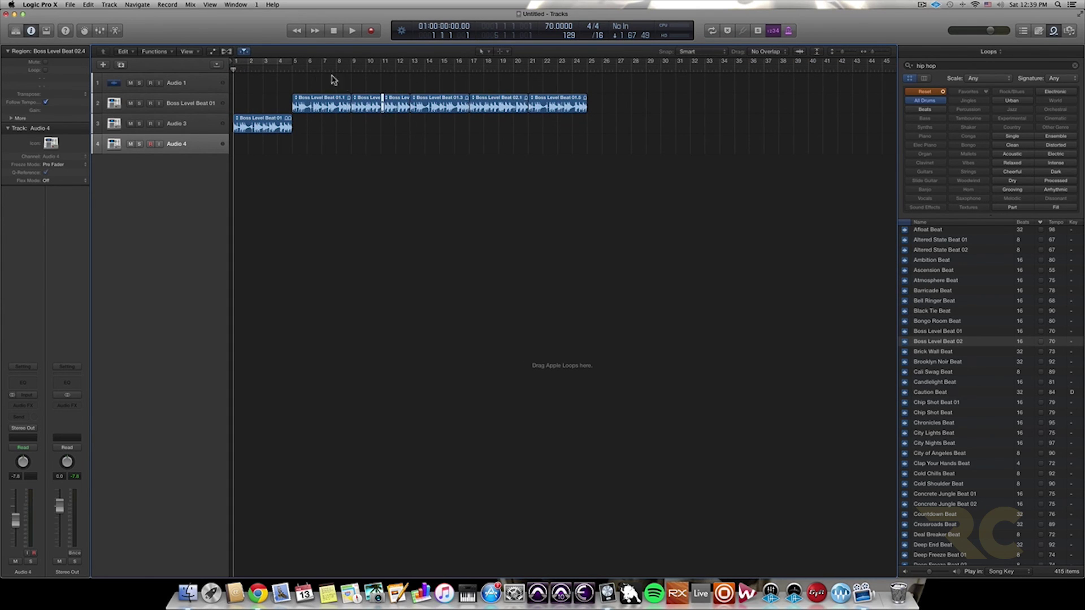
{"action": "key", "text": "space"}
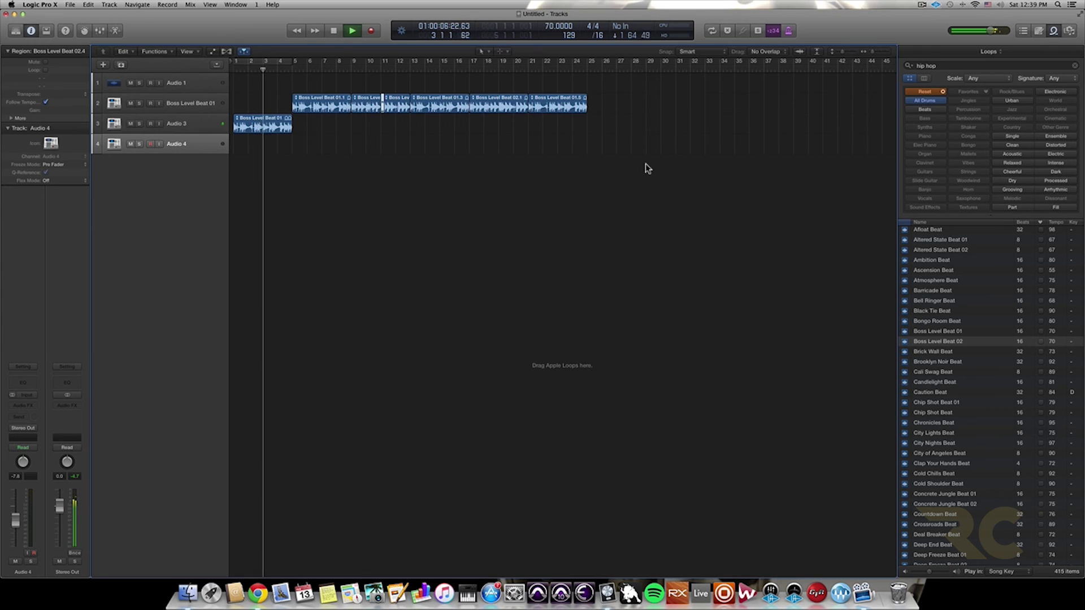
{"action": "key", "text": "space"}
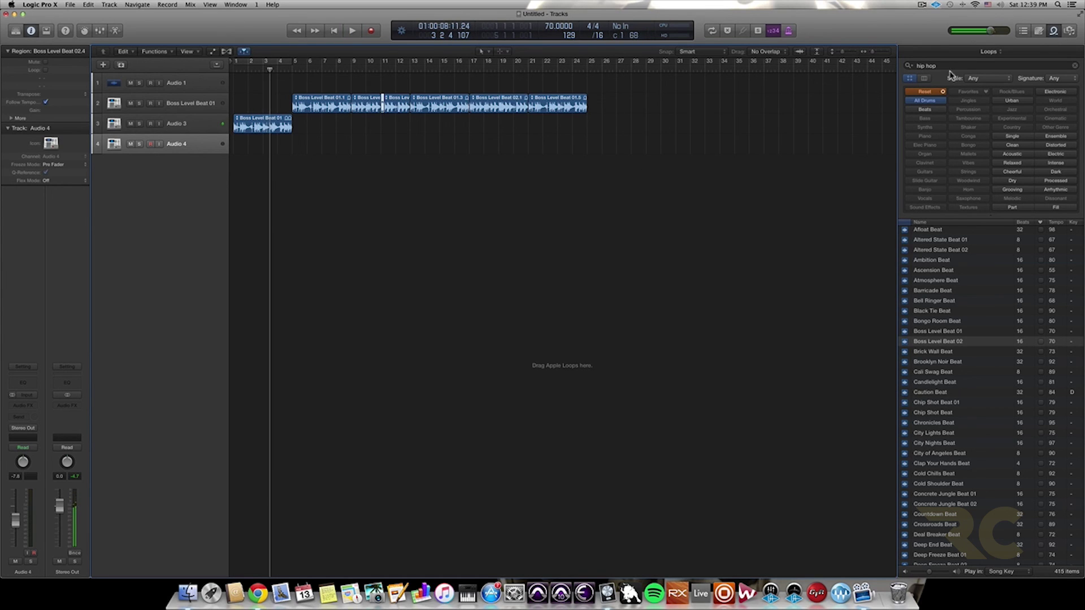
- Turn off the All Drums filter in the loop library and search for "bass level beat"
{"action": "left_click", "coordinate": [924, 101]}
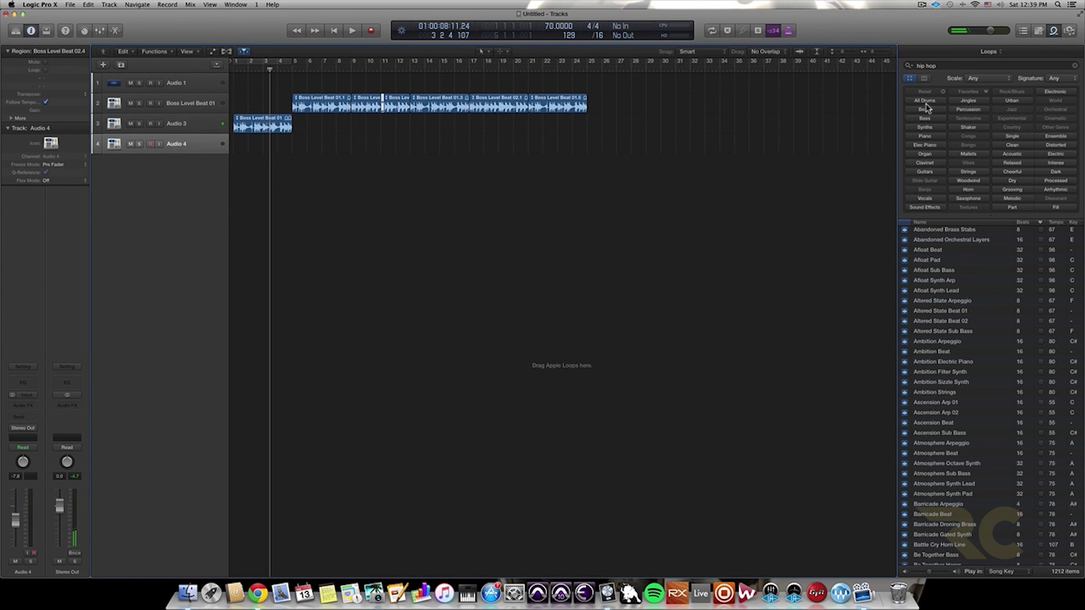
{"action": "left_click", "coordinate": [944, 67]}
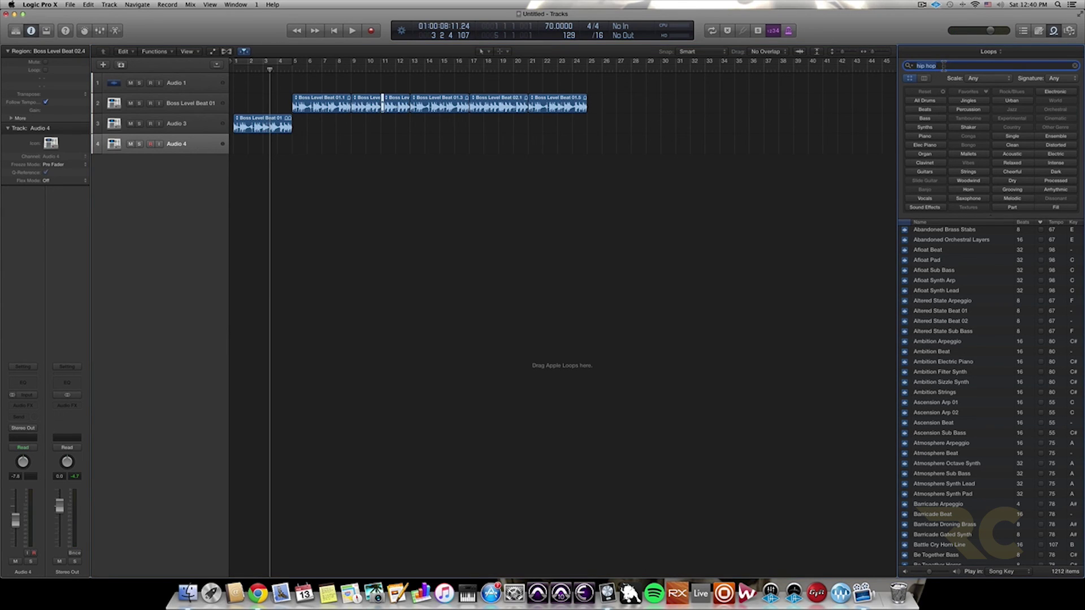
{"action": "type", "text": "bass"}
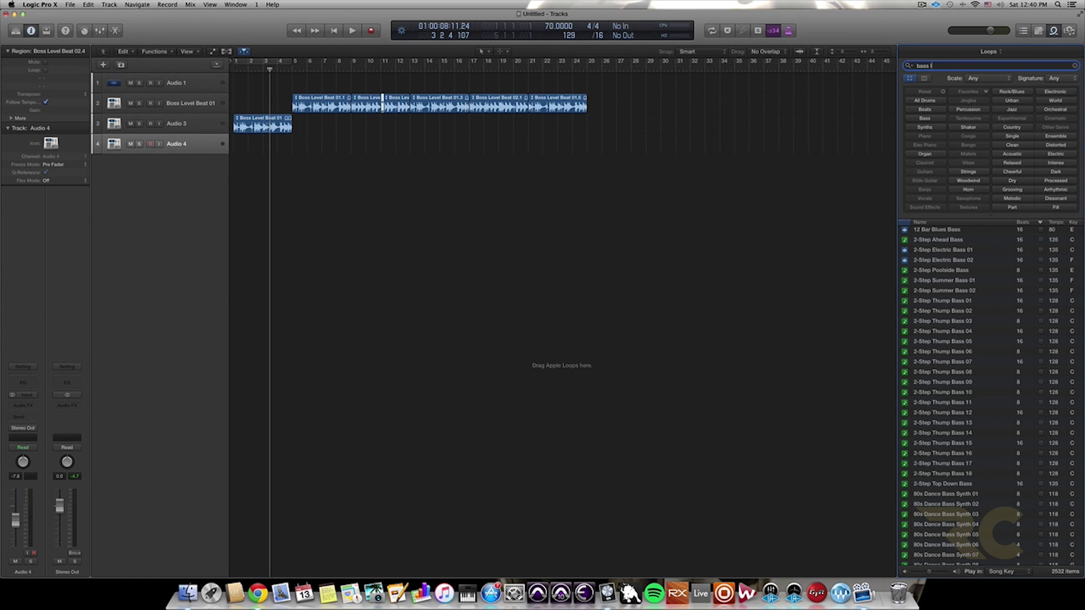
{"action": "type", "text": " level be"}
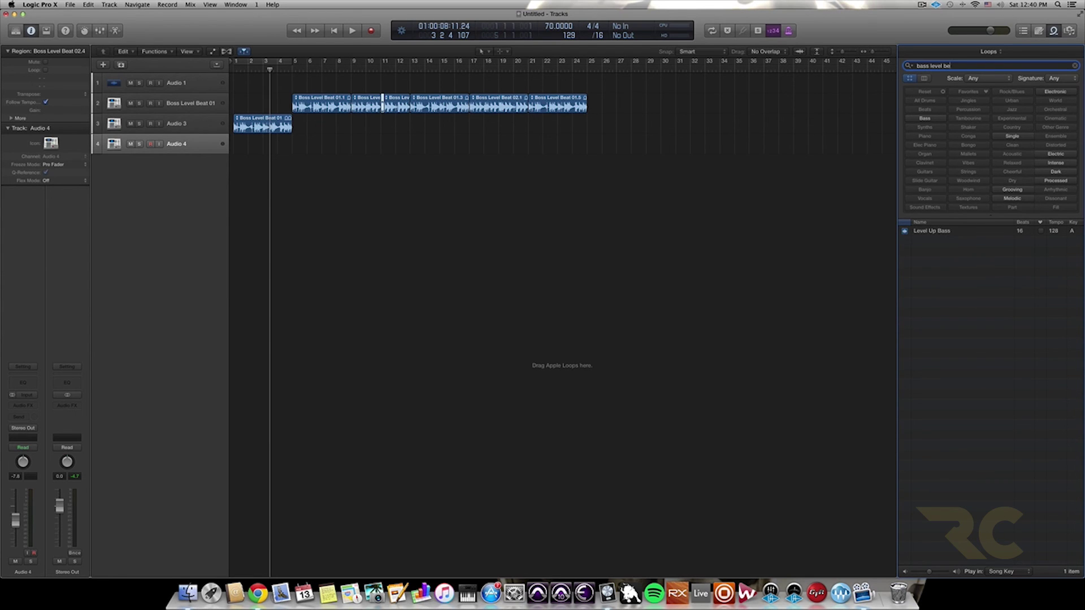
{"action": "type", "text": "at"}
{"action": "key", "text": "Return"}
- Replace the loop search term with "boss" and audition the Boss Level Arpeggio loop
{"action": "left_click", "coordinate": [972, 66]}
{"action": "key", "text": "BackSpace"}
{"action": "key", "text": "BackSpace"}
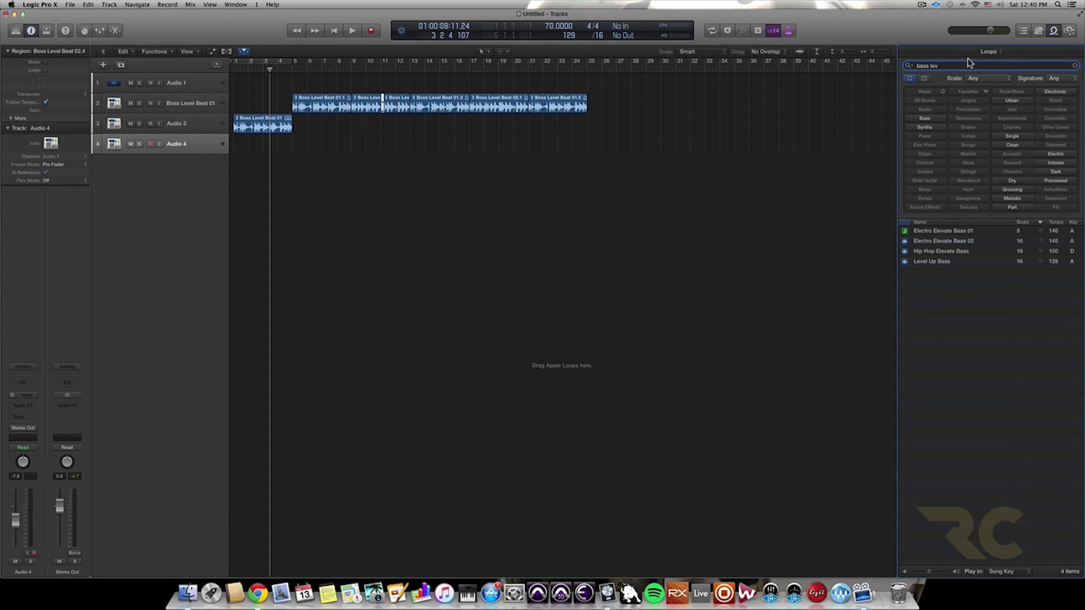
{"action": "key", "text": "BackSpace"}
{"action": "key", "text": "BackSpace"}
{"action": "key", "text": "BackSpace"}
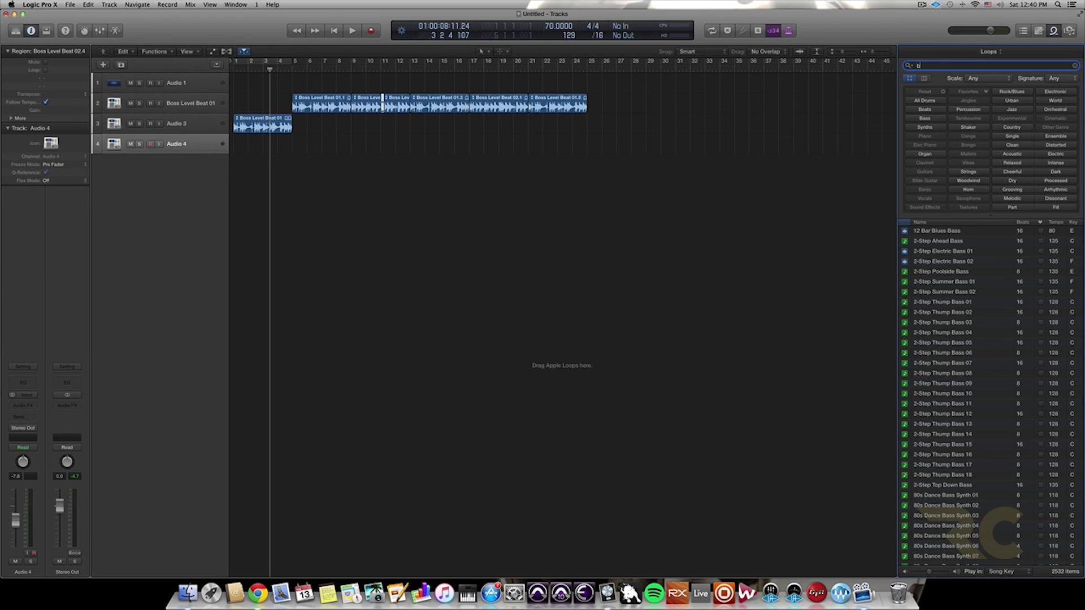
{"action": "key", "text": "BackSpace"}
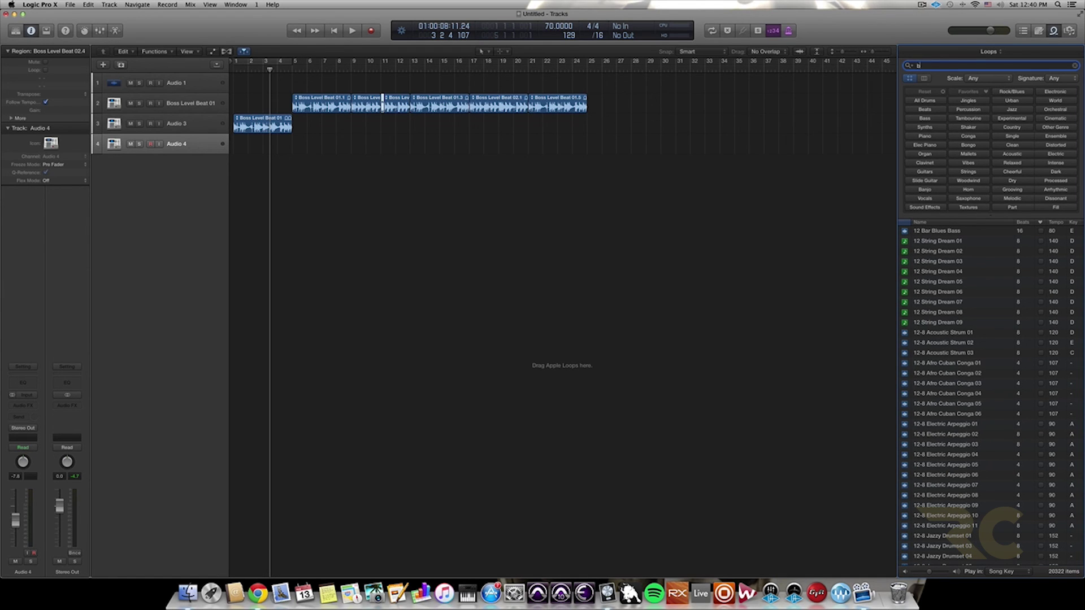
{"action": "type", "text": "boss"}
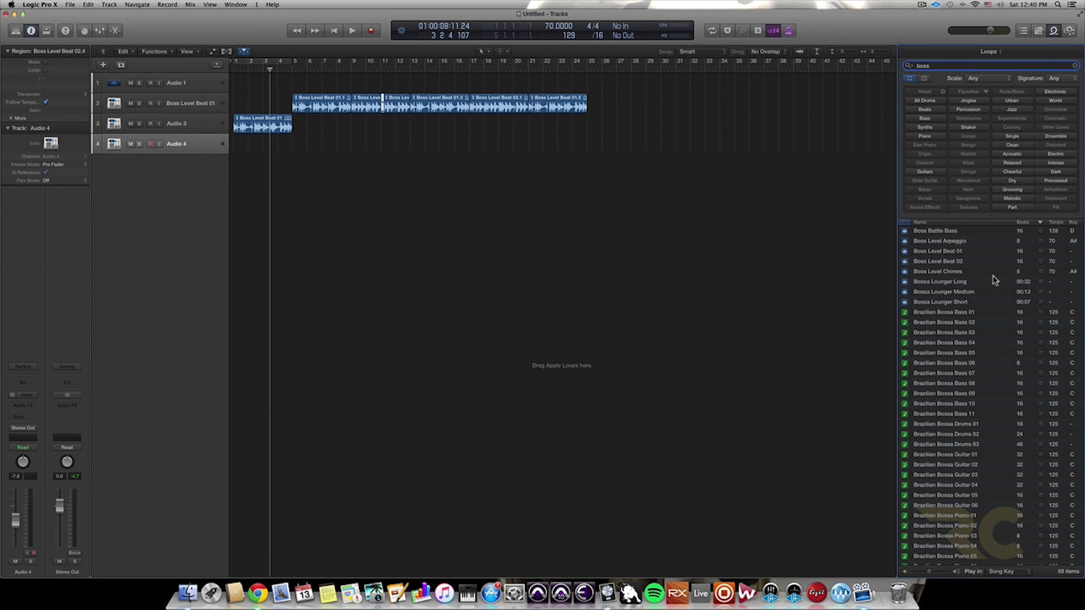
{"action": "scroll", "coordinate": [986, 278], "scroll_direction": "up", "scroll_amount": 1}
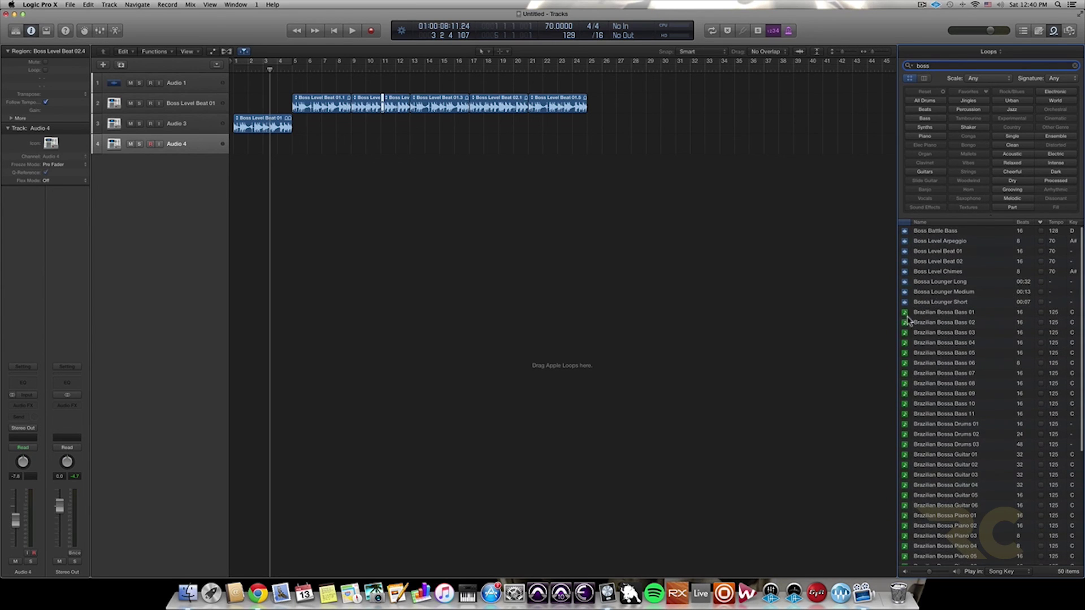
{"action": "left_click", "coordinate": [934, 244]}
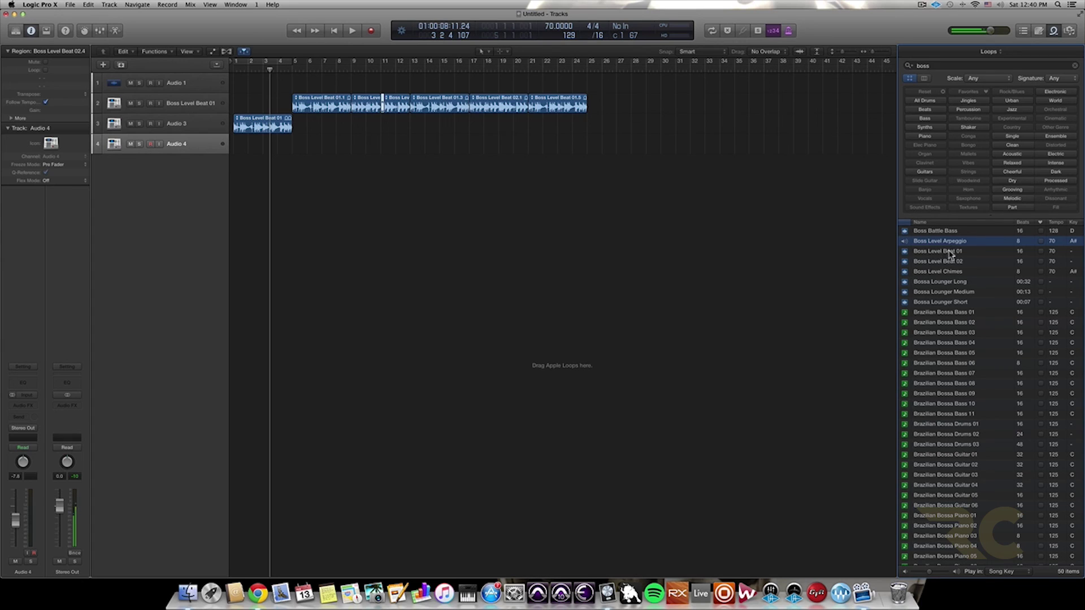
- Audition the Boss Level Chimes loop and place it at bar 1 on the fourth track
{"action": "left_click", "coordinate": [936, 254]}
{"action": "left_click", "coordinate": [940, 276]}
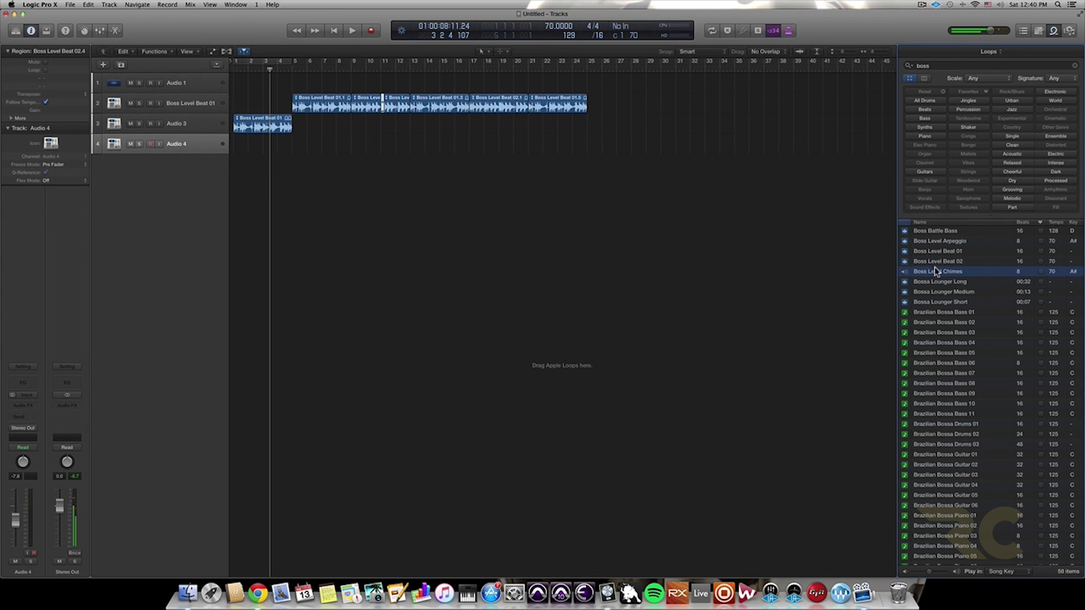
{"action": "left_click_drag", "start_coordinate": [936, 275], "coordinate": [234, 146]}
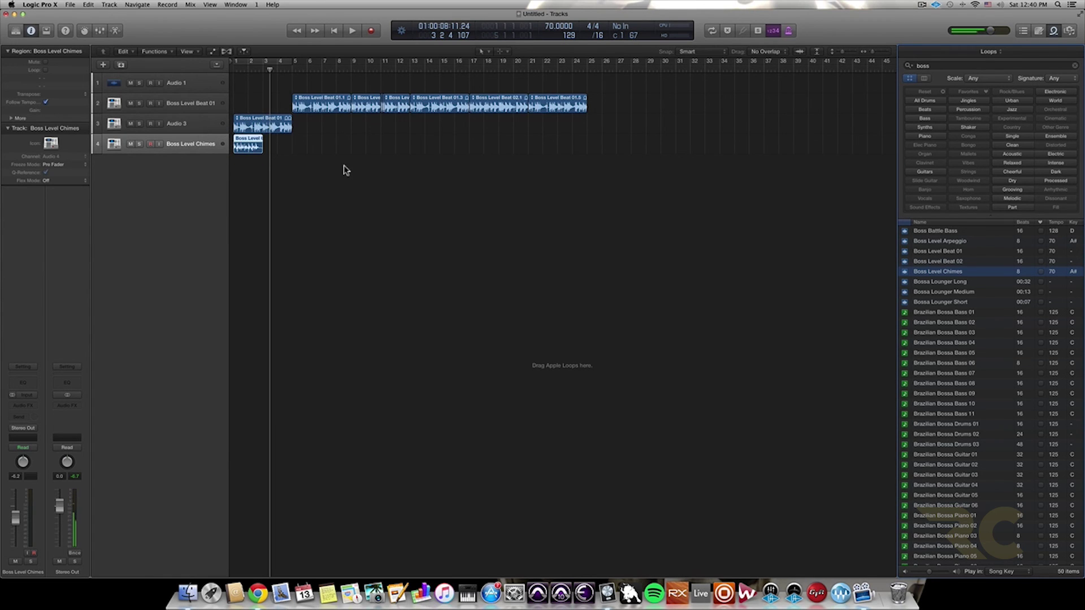
- Play from bar 1 while slightly lowering the Boss Level Chimes track's volume, and stop playback in bar 3
{"action": "key", "text": "Return"}
{"action": "key", "text": "space"}
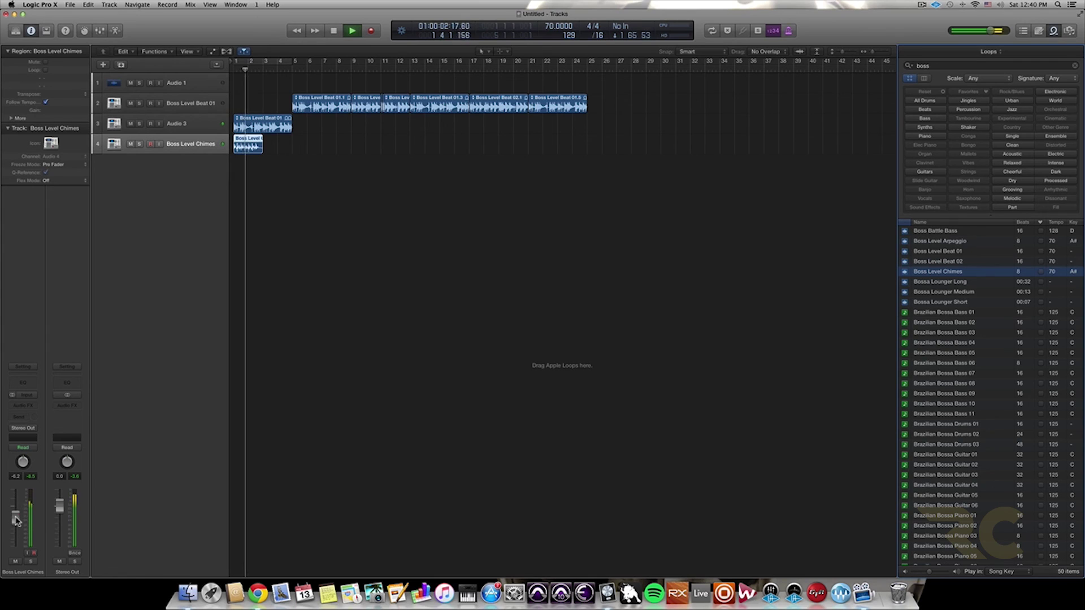
{"action": "left_click_drag", "start_coordinate": [16, 519], "coordinate": [16, 524]}
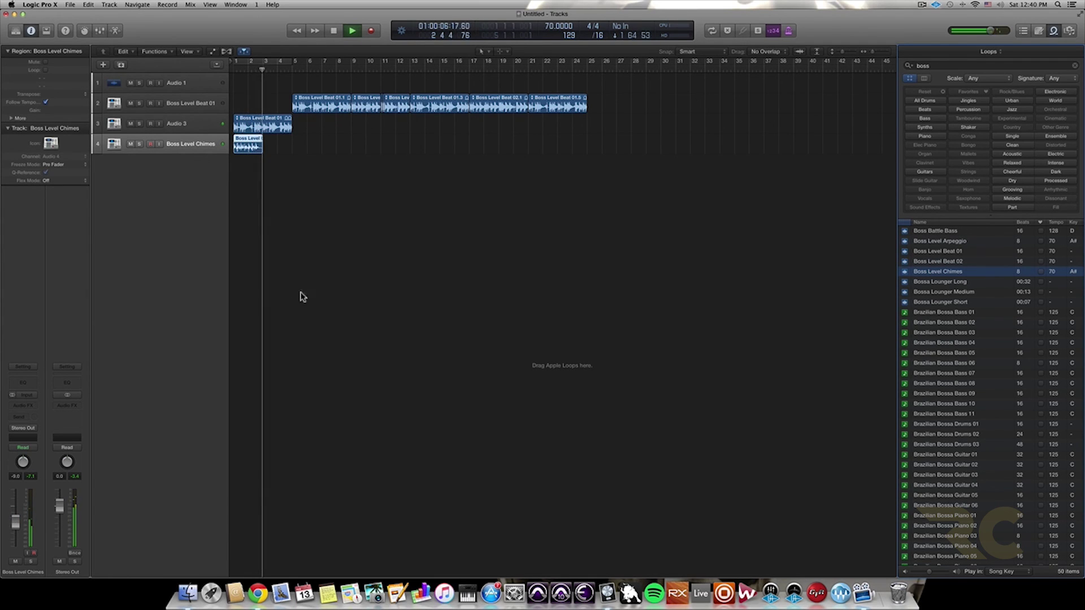
{"action": "key", "text": "space"}
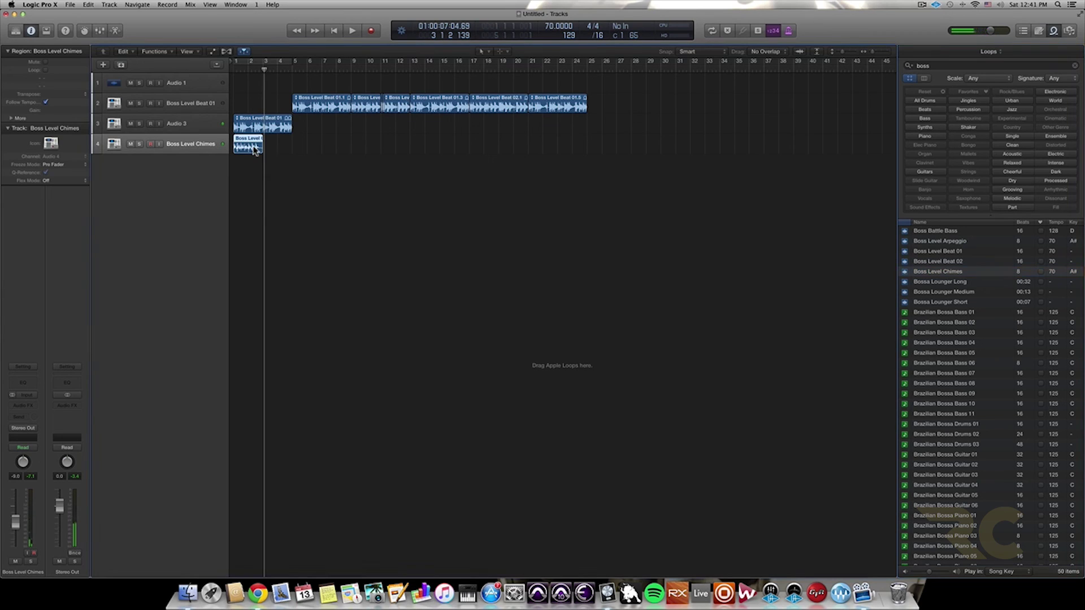
- Repeat the chimes region once, place the Boss Level Arpeggio loop at bar 5 on a new track, and play through the change
{"action": "key", "text": "super+r"}
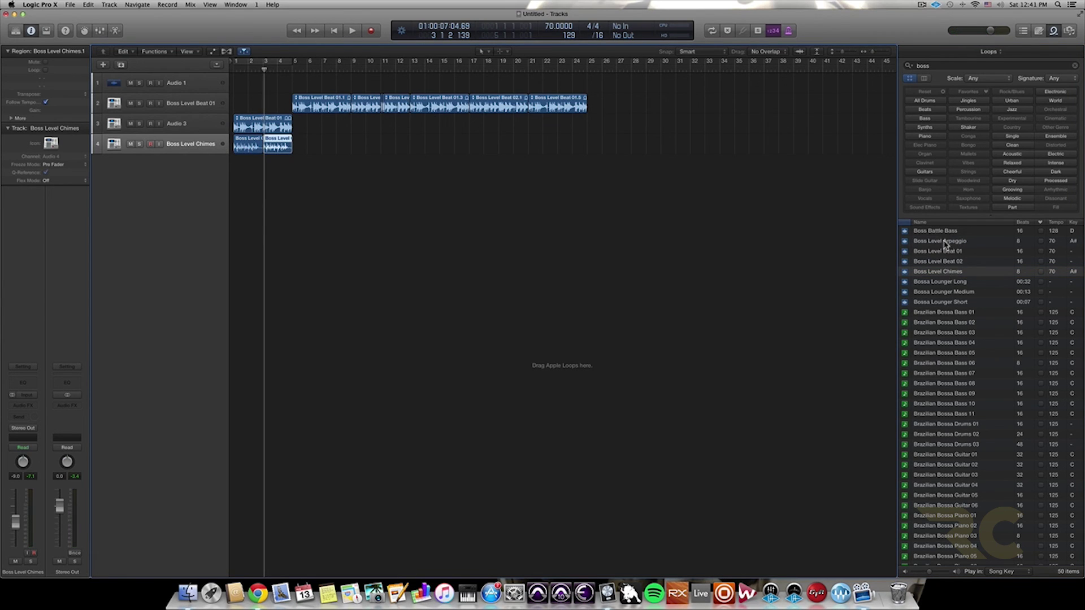
{"action": "left_click_drag", "start_coordinate": [944, 241], "coordinate": [298, 165]}
{"action": "key", "text": "space"}
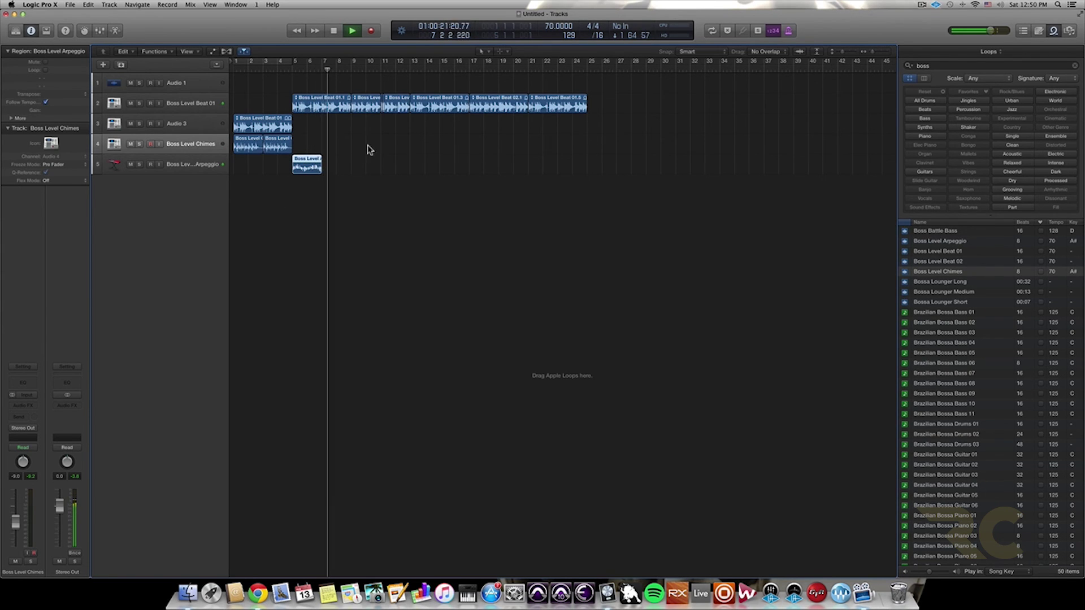
{"action": "key", "text": "space"}
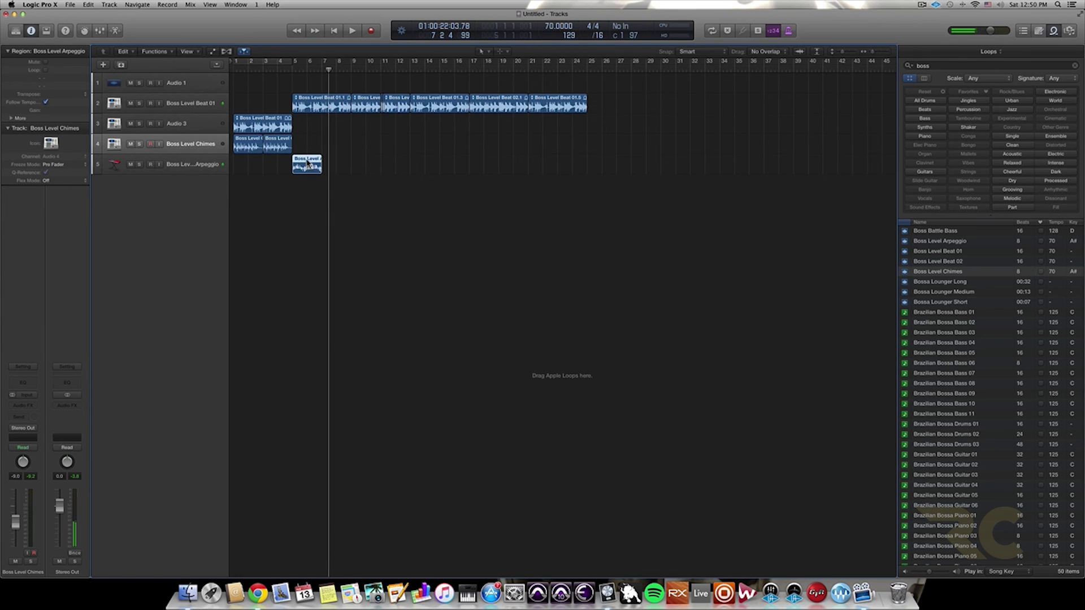
- Repeat the Boss Level Arpeggio region back to back until it reaches the end of the beats at bar 25
{"action": "key", "text": "super+r"}
{"action": "key", "text": "super+r"}
{"action": "key", "text": "super+r"}
{"action": "key", "text": "super+r"}
{"action": "key", "text": "super+r"}
{"action": "key", "text": "super+r"}
{"action": "key", "text": "super+r"}
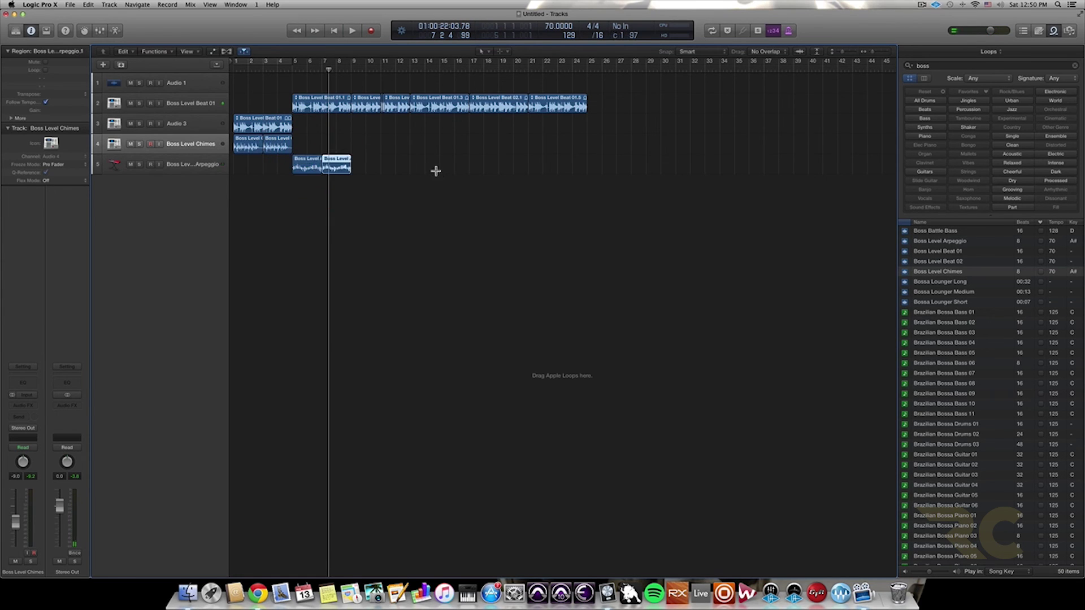
{"action": "key", "text": "super+r"}
{"action": "key", "text": "super+r"}
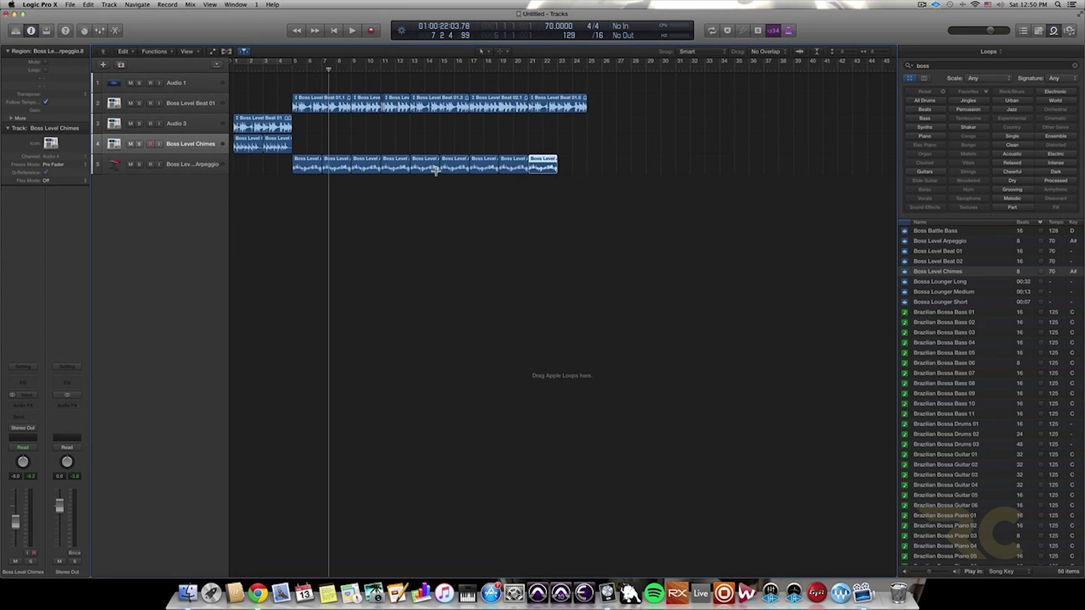
- Review the arrangement from bar 5 and from bar 1, and audition the Boss Battle Bass loop
{"action": "left_click", "coordinate": [292, 69]}
{"action": "key", "text": "space"}
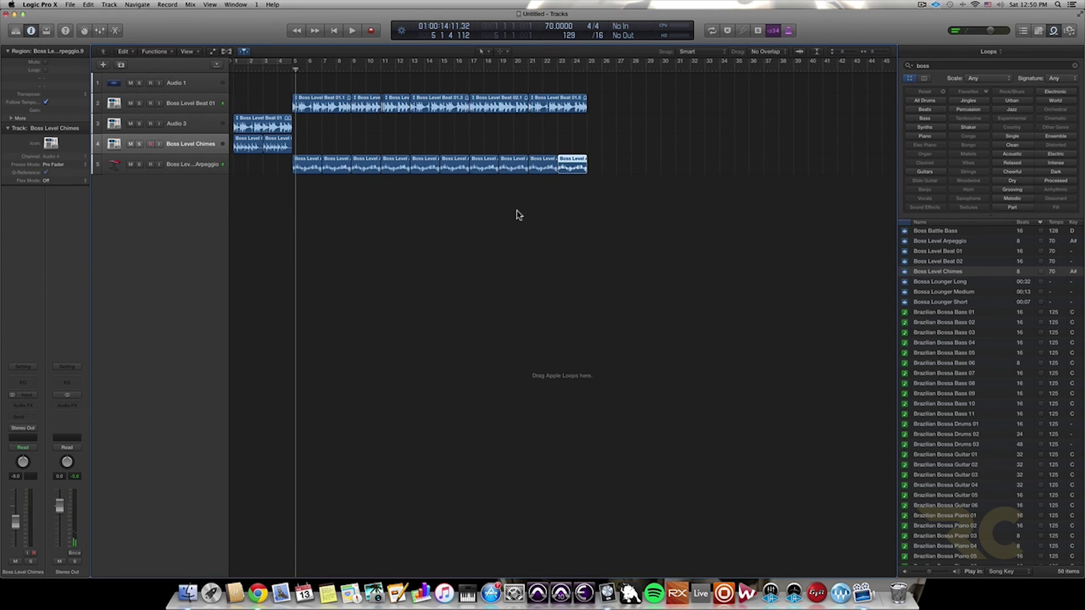
{"action": "left_click", "coordinate": [932, 234]}
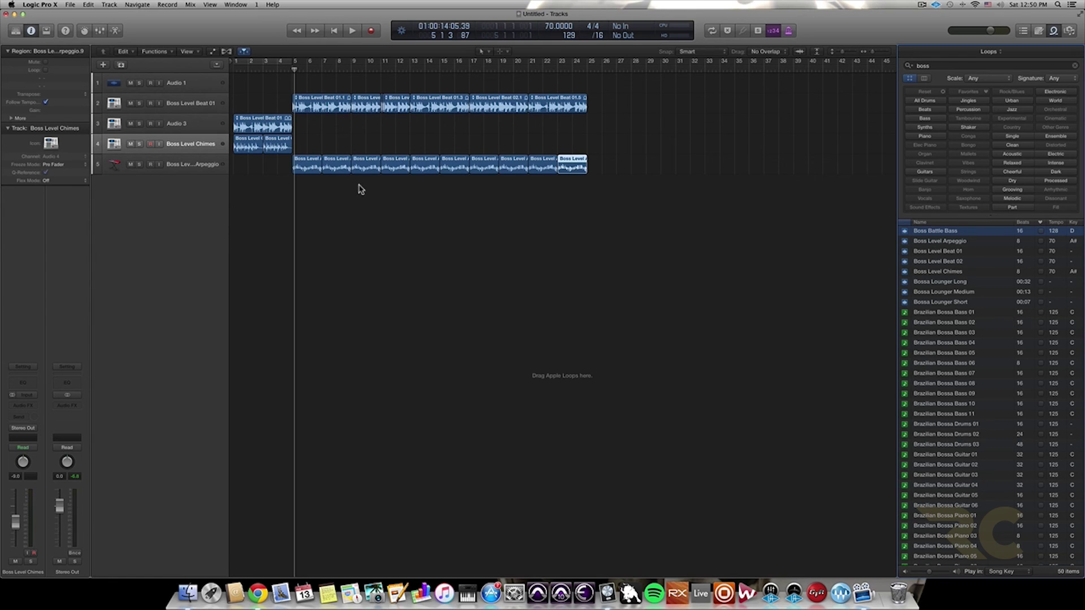
{"action": "key", "text": "space"}
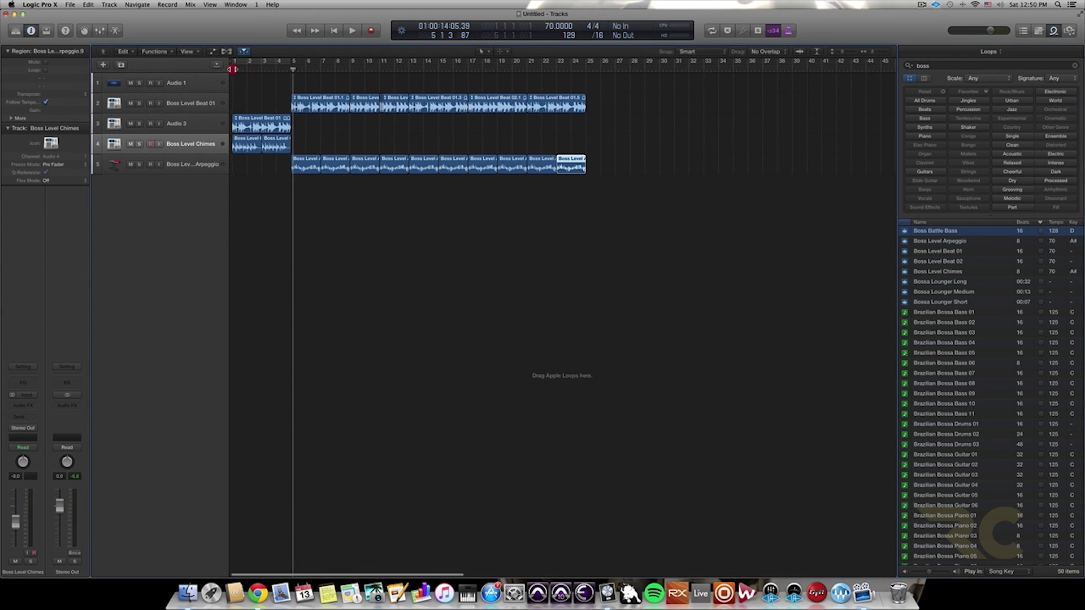
{"action": "left_click", "coordinate": [234, 61]}
{"action": "key", "text": "space"}
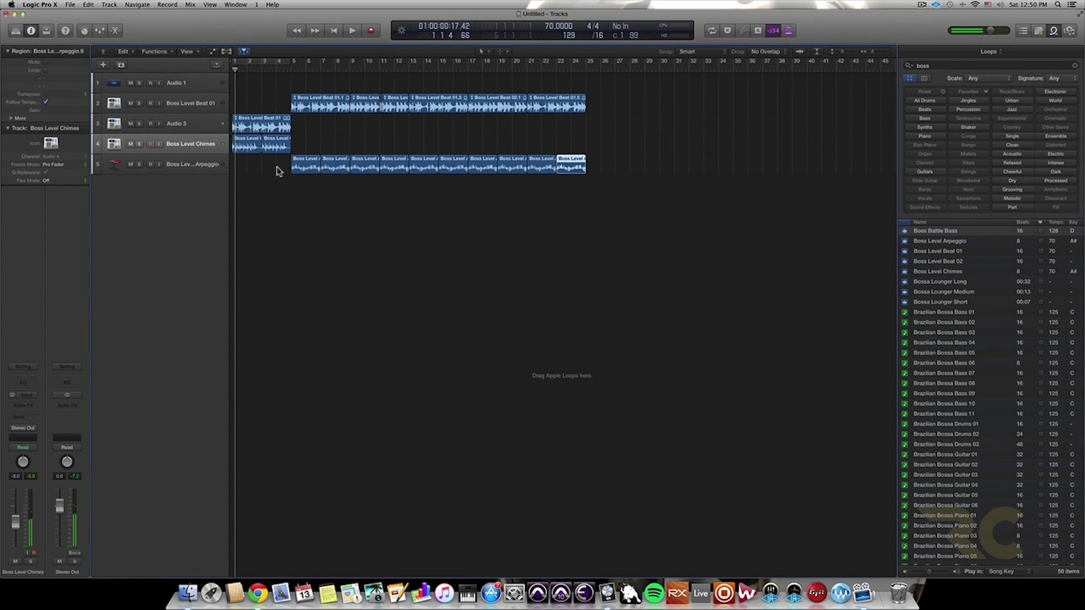
- Delete all the Boss Level Arpeggio regions and both Boss Level Chimes regions from the arrangement
{"action": "left_click_drag", "start_coordinate": [269, 170], "coordinate": [616, 171]}
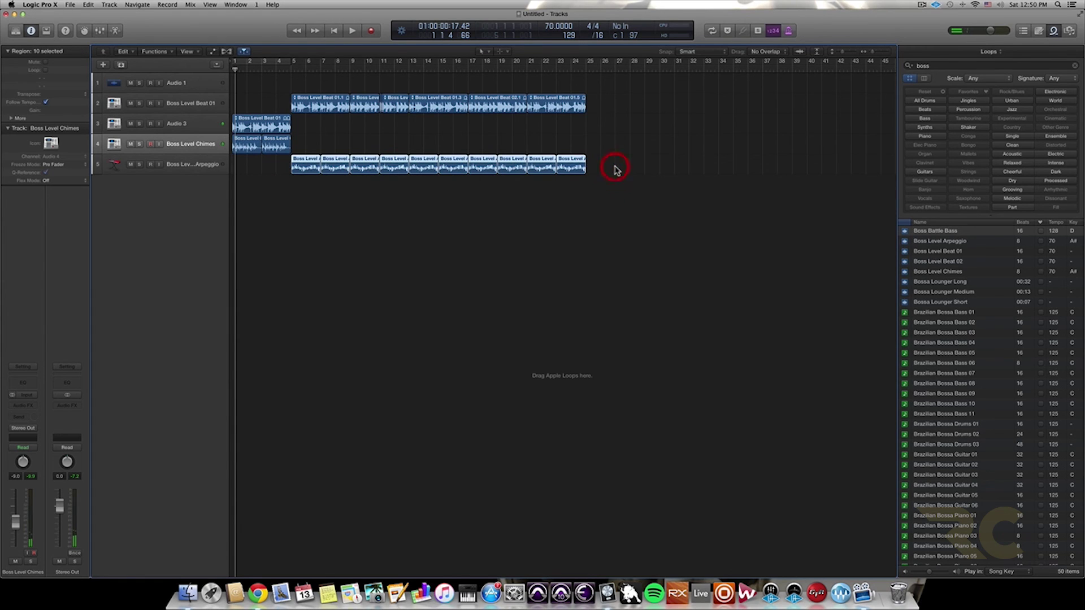
{"action": "key", "text": "Delete"}
{"action": "left_click_drag", "start_coordinate": [310, 151], "coordinate": [228, 150]}
{"action": "key", "text": "Delete"}
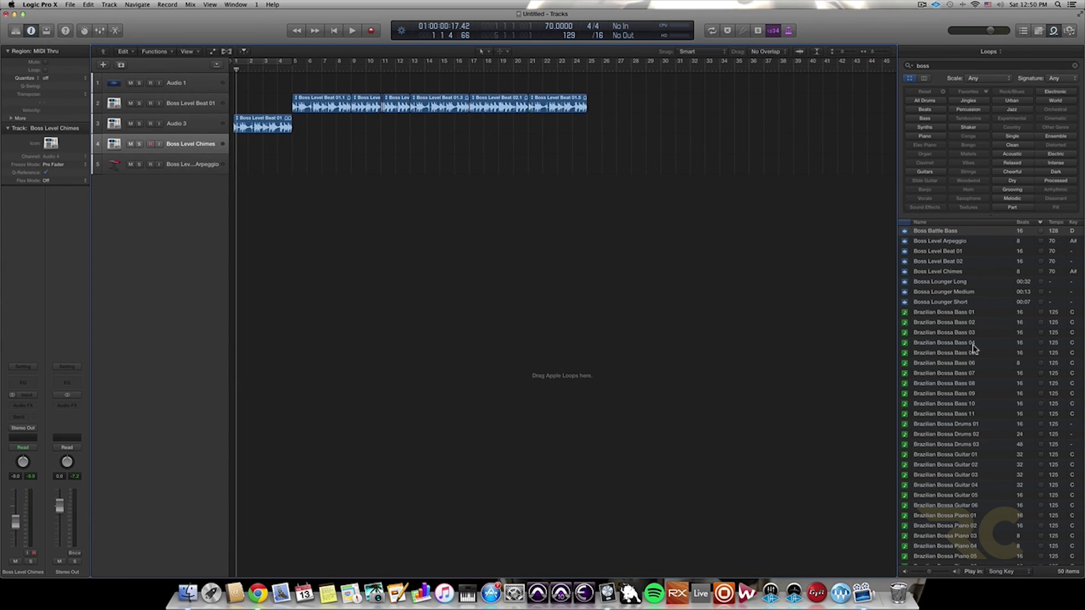
- Search the loop library for "hip hop" and filter the loops to Synths
{"action": "left_click", "coordinate": [932, 67]}
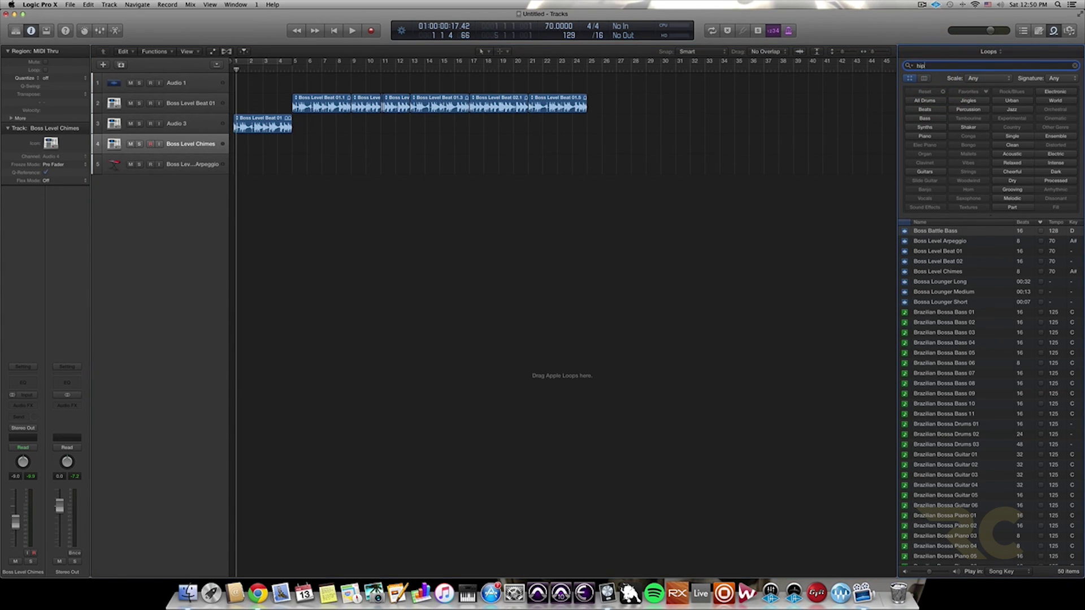
{"action": "type", "text": "hip hop"}
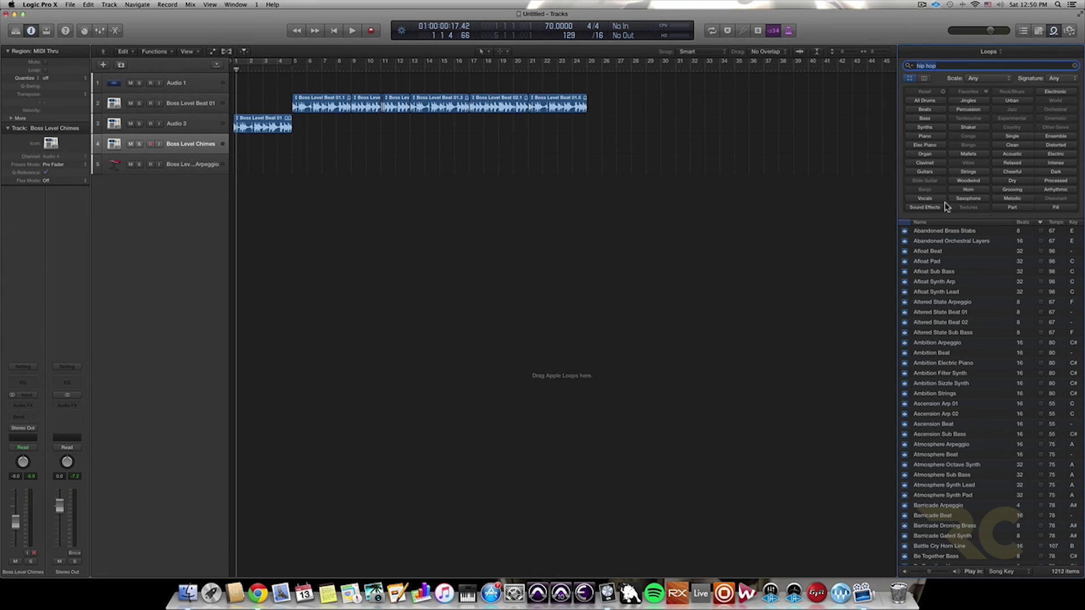
{"action": "left_click", "coordinate": [925, 128]}
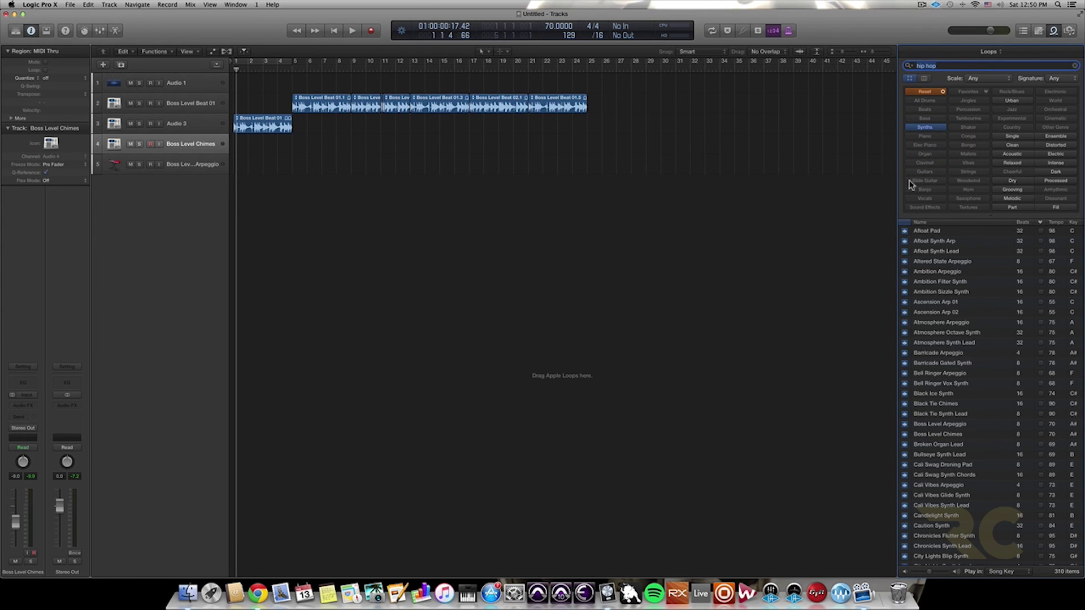
- Audition the Atmosphere Octave Synth loop, place it at bar 5 on the fifth track, and play from there
{"action": "left_click", "coordinate": [932, 332]}
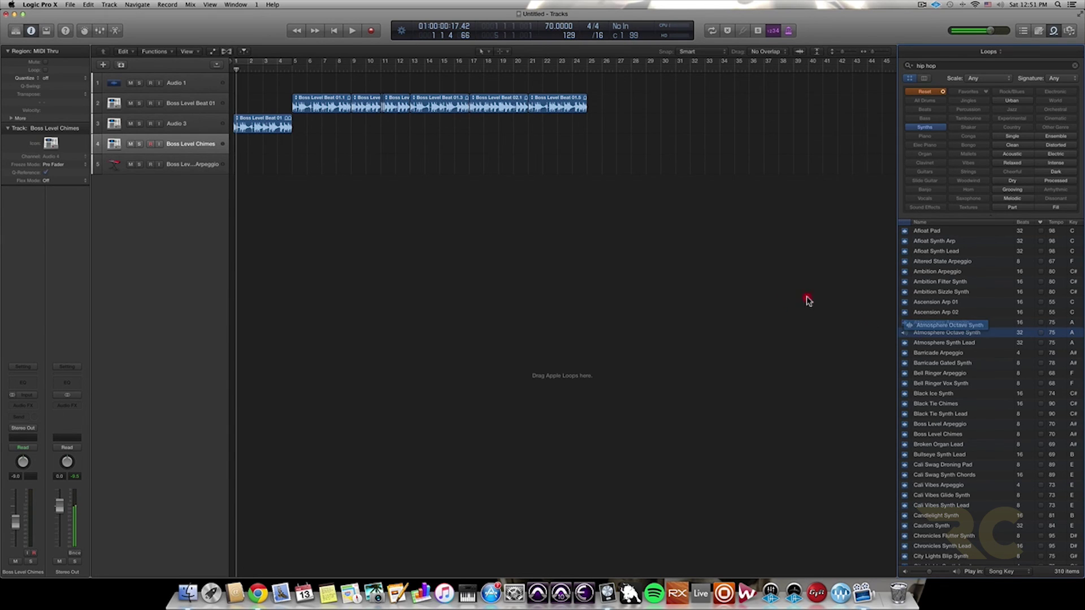
{"action": "left_click_drag", "start_coordinate": [808, 301], "coordinate": [293, 162]}
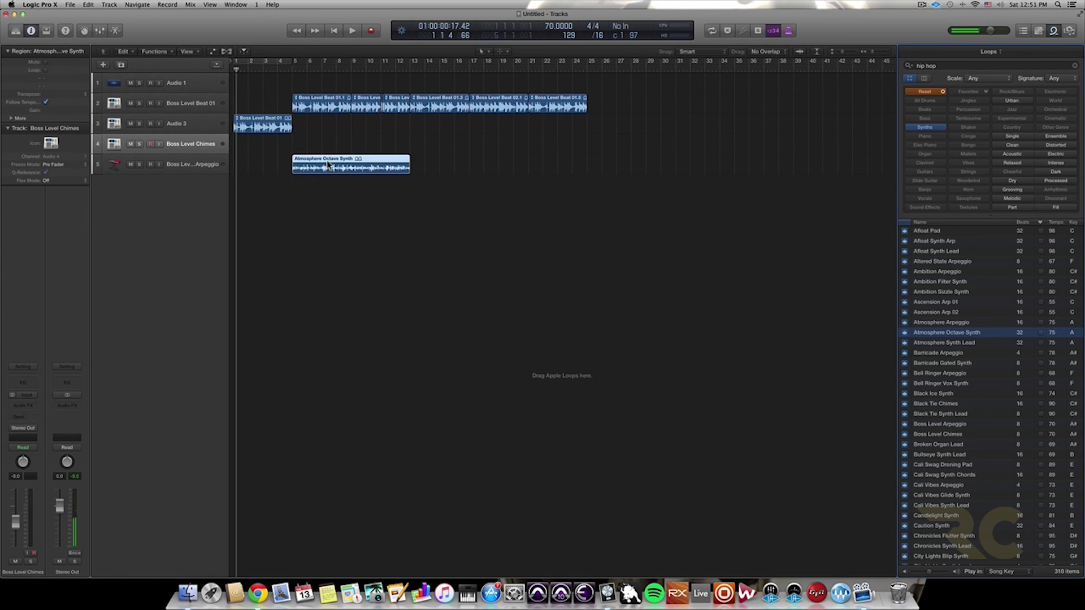
{"action": "left_click", "coordinate": [291, 72]}
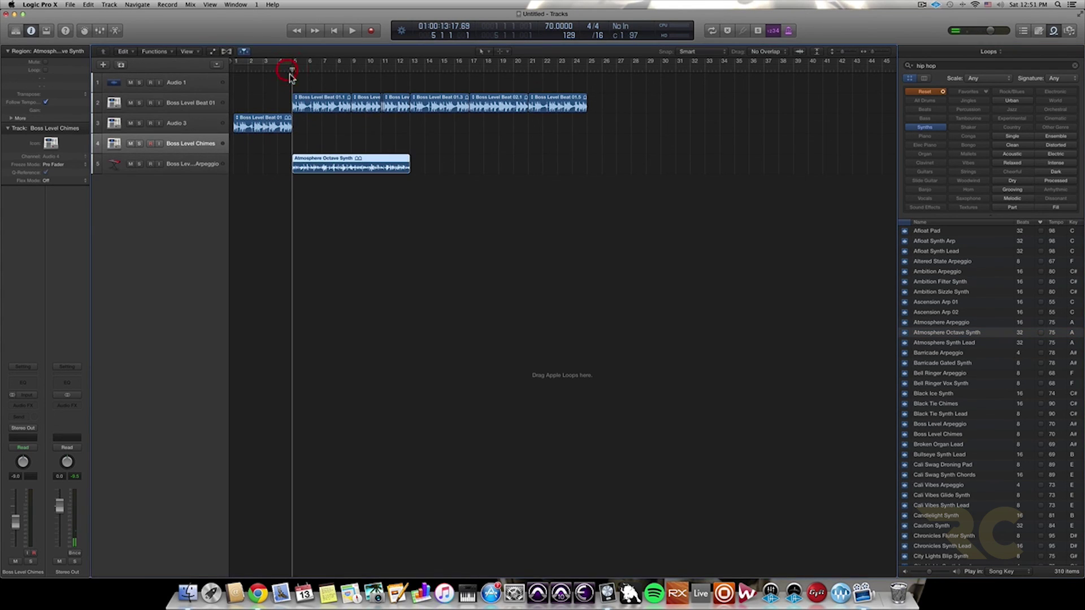
{"action": "key", "text": "space"}
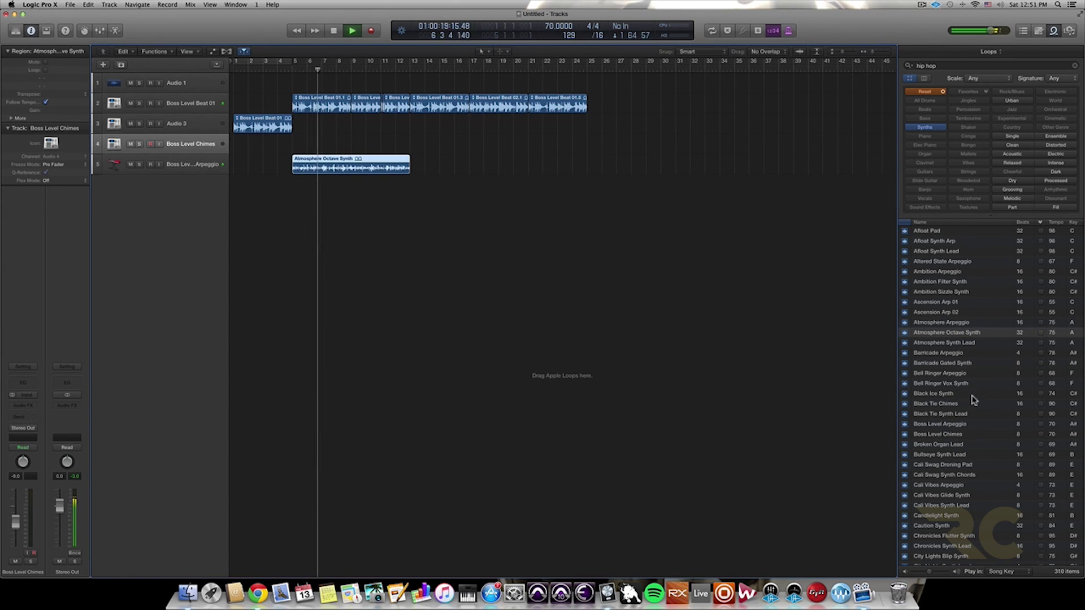
- Audition the Atmosphere Arpeggio and Atmosphere Synth Lead loops, and place Atmosphere Synth Lead at bar 5 on a new track
{"action": "left_click", "coordinate": [934, 324]}
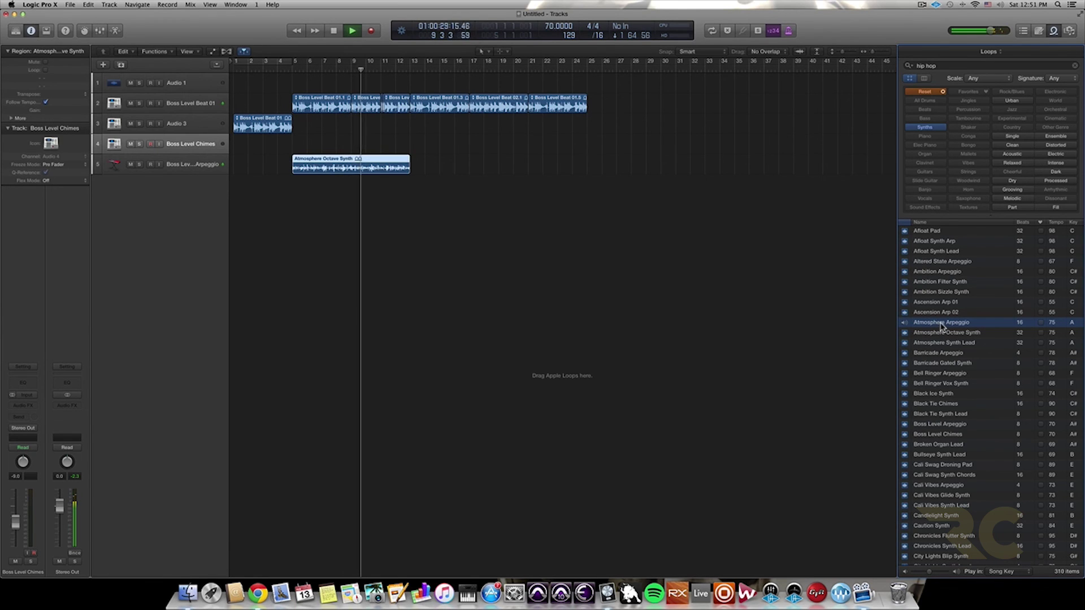
{"action": "left_click", "coordinate": [935, 342]}
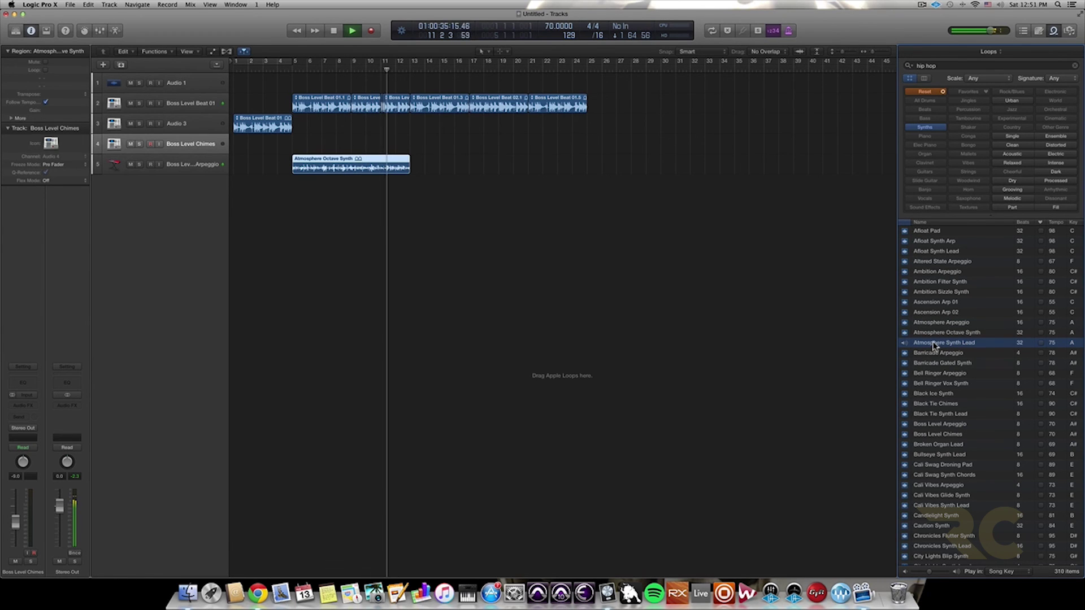
{"action": "left_click_drag", "start_coordinate": [941, 345], "coordinate": [293, 221]}
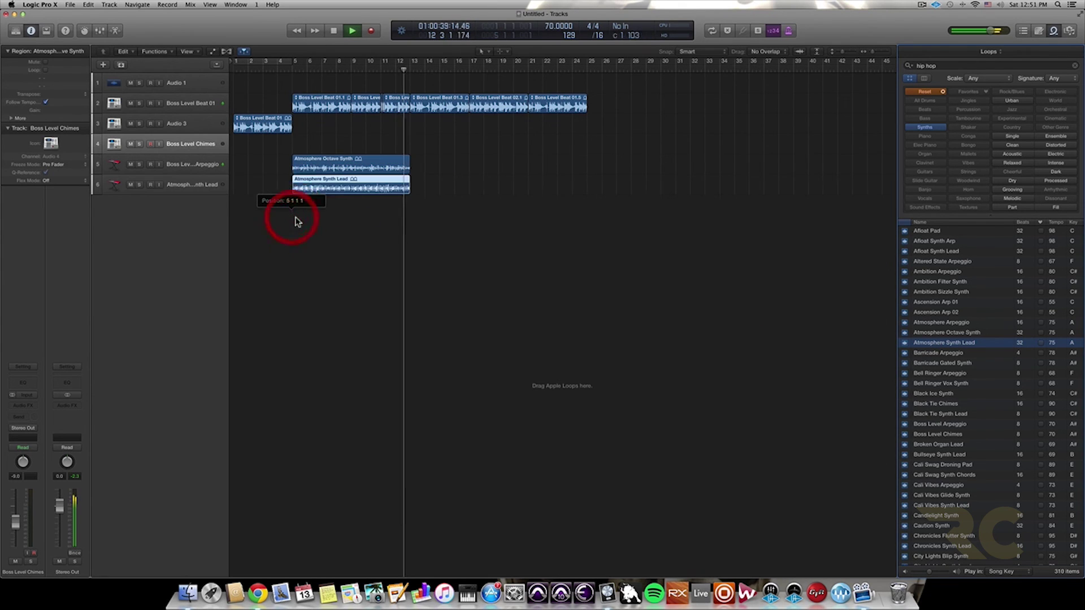
- Replay the layered synths from bar 5, and set the Boss Level Chimes and Boss Level Arpeggio tracks' volume to -13.4 dB
{"action": "left_click", "coordinate": [291, 66]}
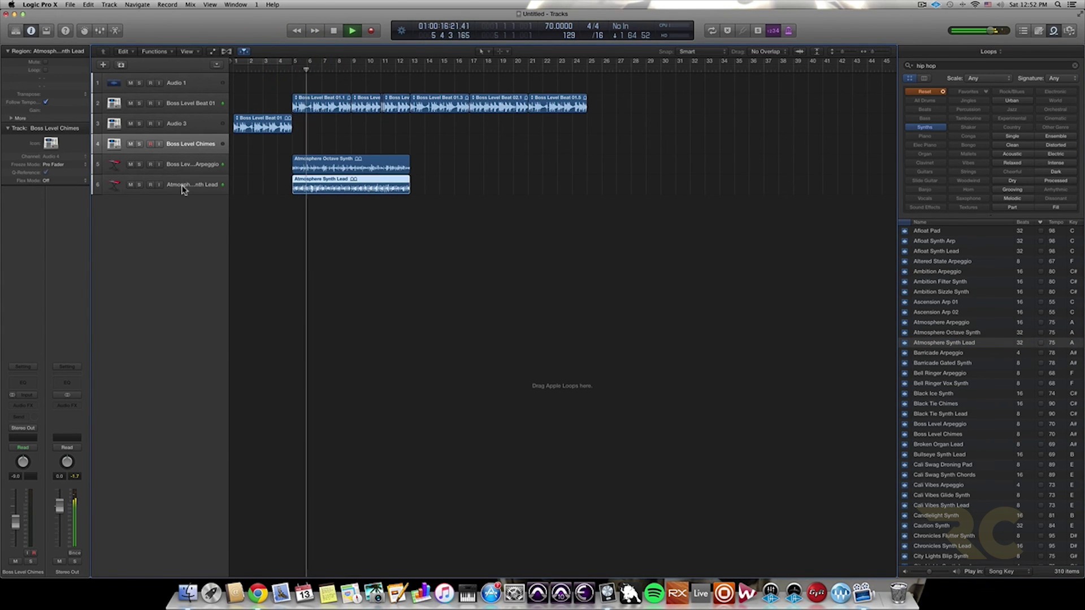
{"action": "key", "text": "space"}
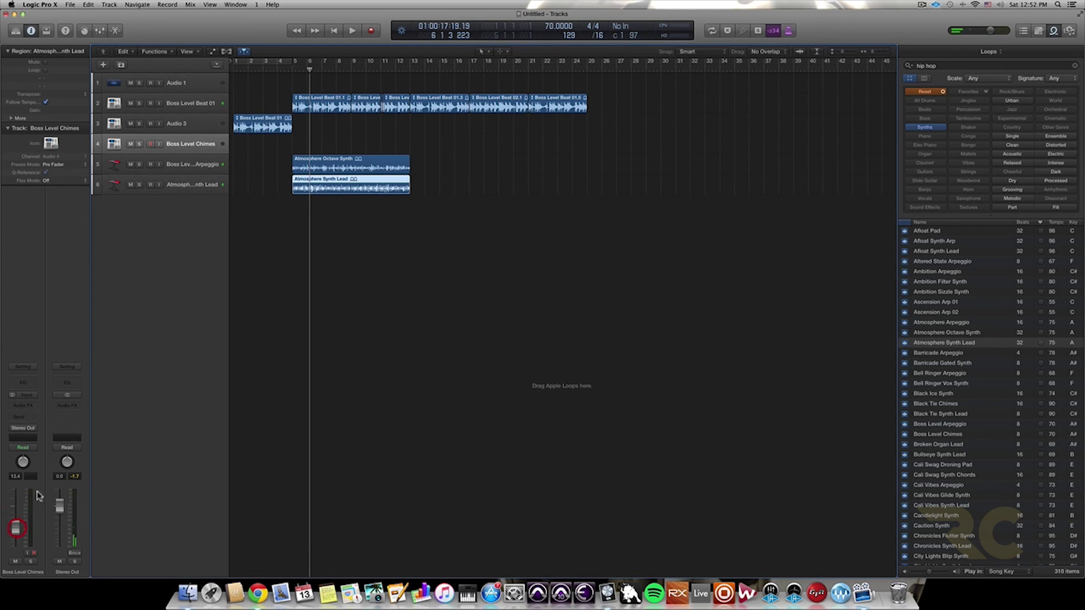
{"action": "left_click", "coordinate": [184, 170]}
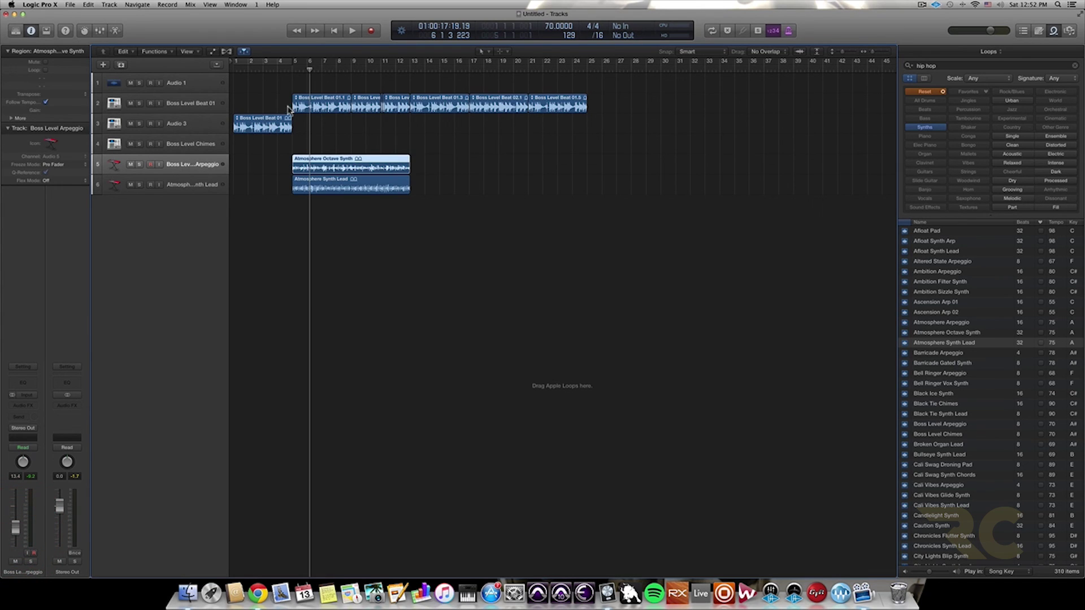
- After replaying the intro from bar 1, split the Atmosphere Octave Synth region at bar 9 and copy its first half to bar 1
{"action": "double_click", "coordinate": [233, 65]}
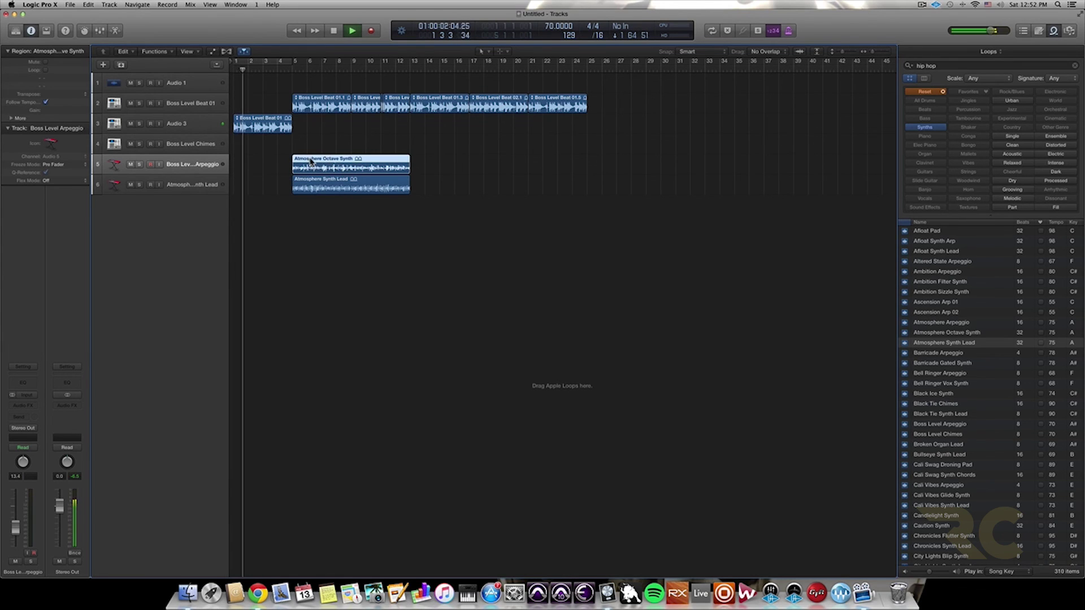
{"action": "key", "text": "space"}
{"action": "left_click", "coordinate": [340, 161]}
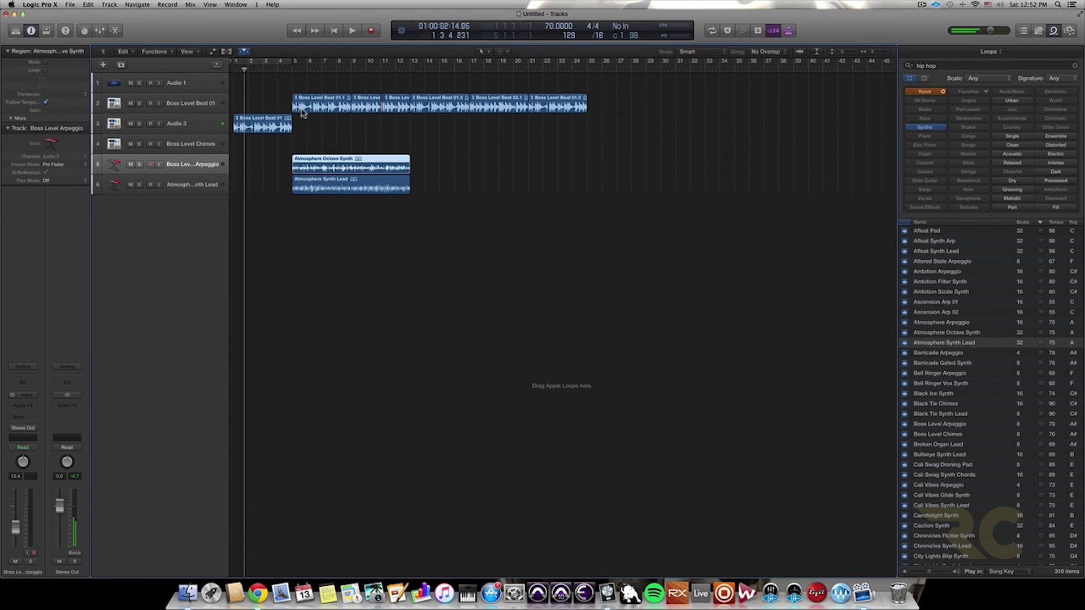
{"action": "mouse_move", "coordinate": [247, 70]}
{"action": "left_mouse_down"}
{"action": "mouse_move", "coordinate": [350, 81]}
{"action": "mouse_move", "coordinate": [350, 65]}
{"action": "left_mouse_up"}
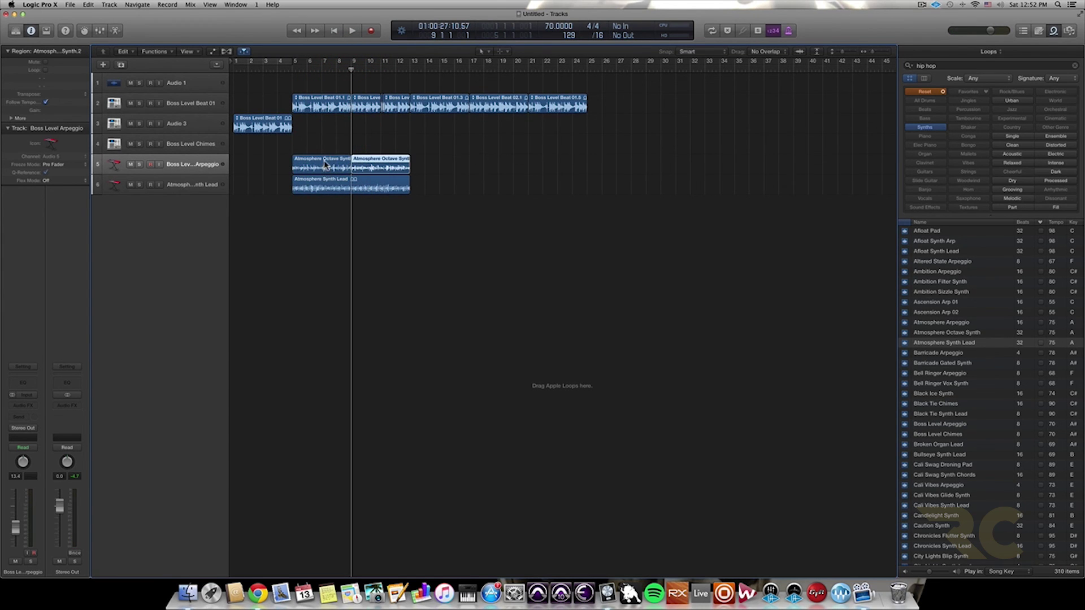
{"action": "left_click", "coordinate": [324, 164]}
{"action": "left_click_drag", "start_coordinate": [325, 168], "coordinate": [266, 168]}
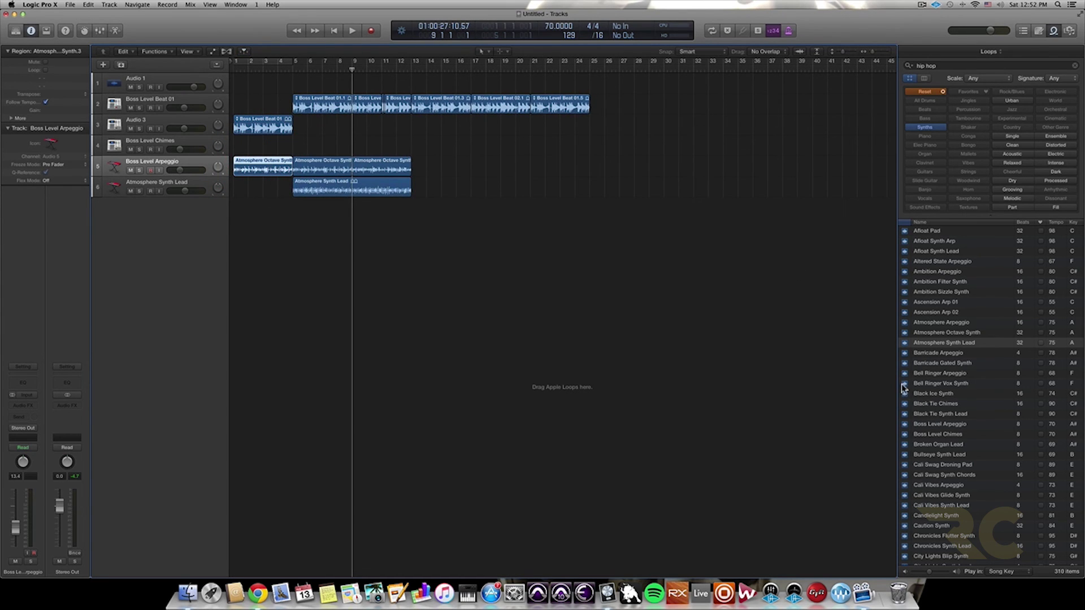
- Audition the Atmosphere Arpeggio loop, and raise the Atmosphere Synth Lead track's volume during playback from bar 9
{"action": "left_click", "coordinate": [942, 324]}
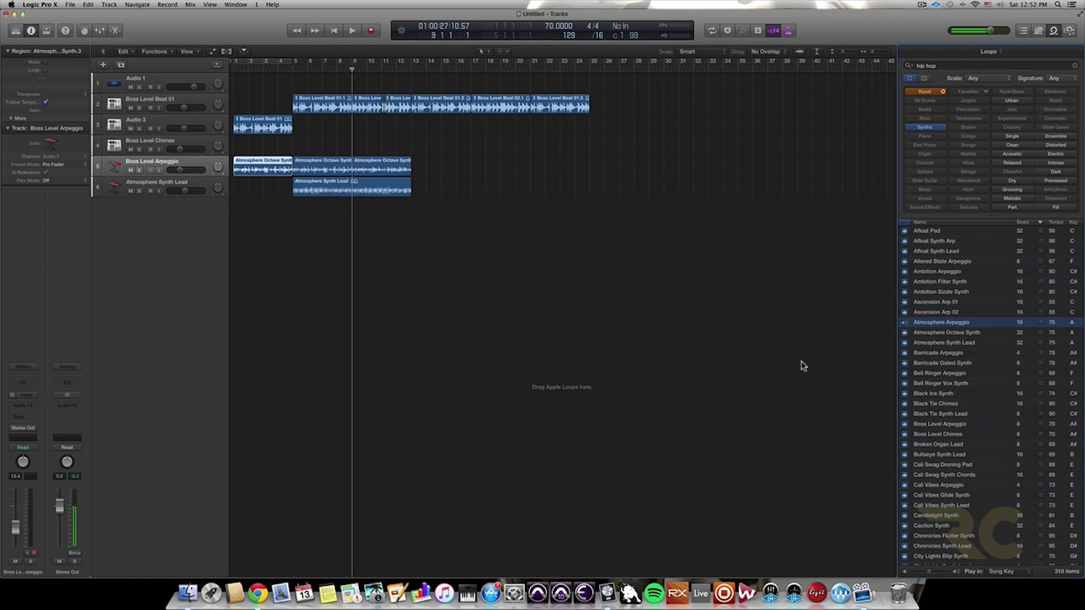
{"action": "key", "text": "space"}
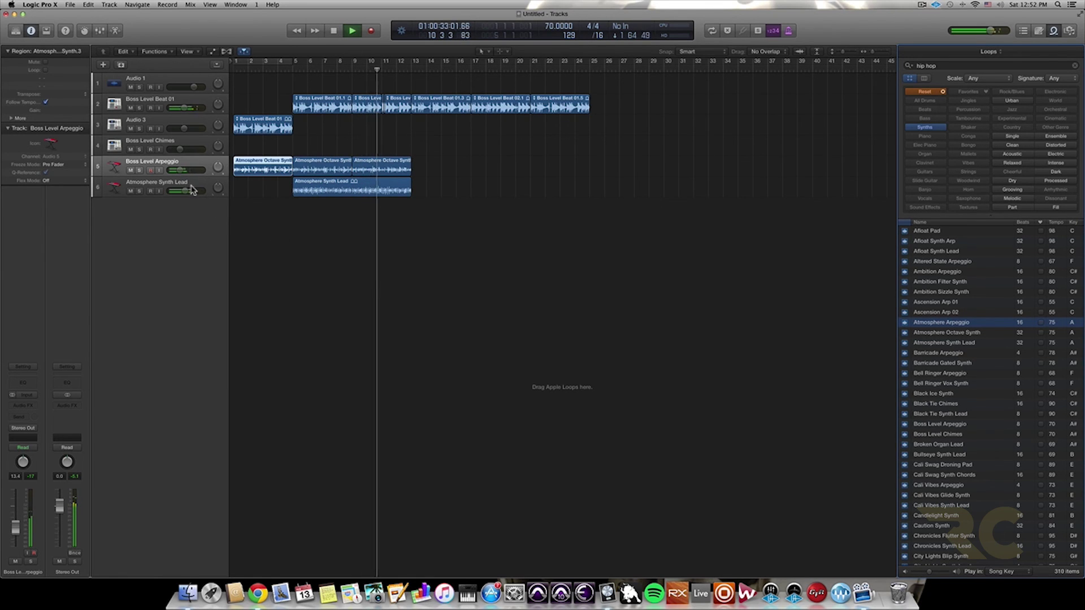
{"action": "left_click_drag", "start_coordinate": [192, 190], "coordinate": [193, 192]}
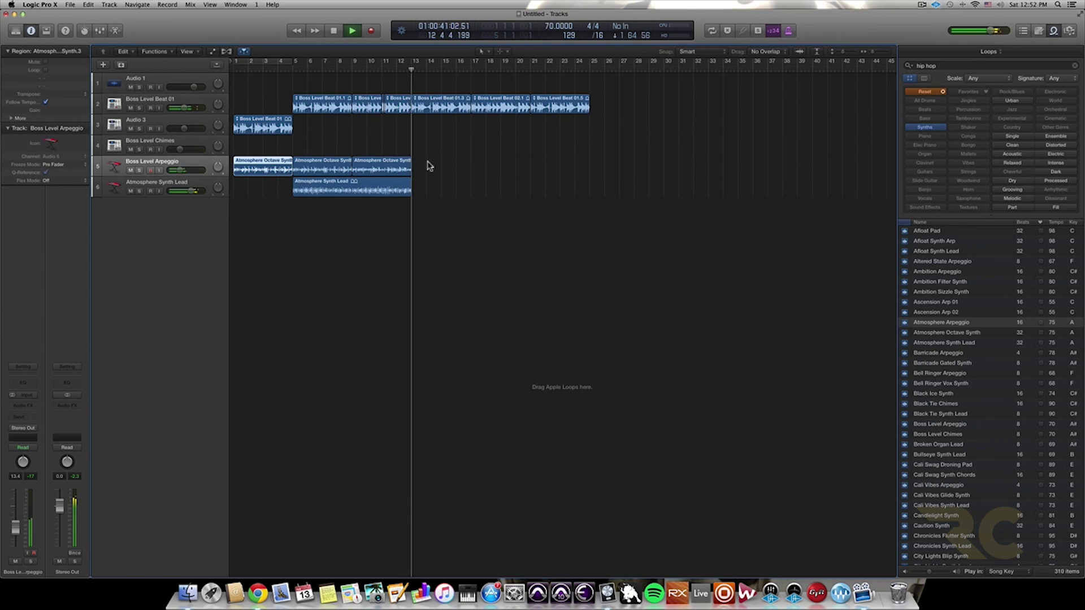
{"action": "key", "text": "space"}
- Select the Atmosphere Octave Synth and Atmosphere Synth Lead regions from bar 5 onward and repeat them at bar 13
{"action": "left_click_drag", "start_coordinate": [436, 192], "coordinate": [295, 169]}
{"action": "left_click", "coordinate": [315, 158]}
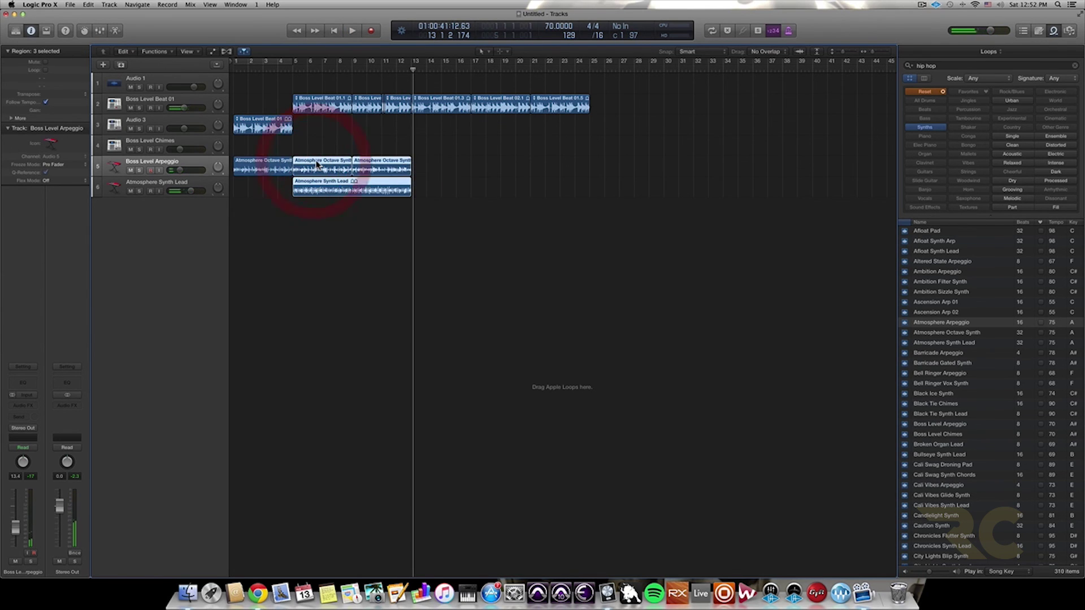
{"action": "key", "text": "super+r"}
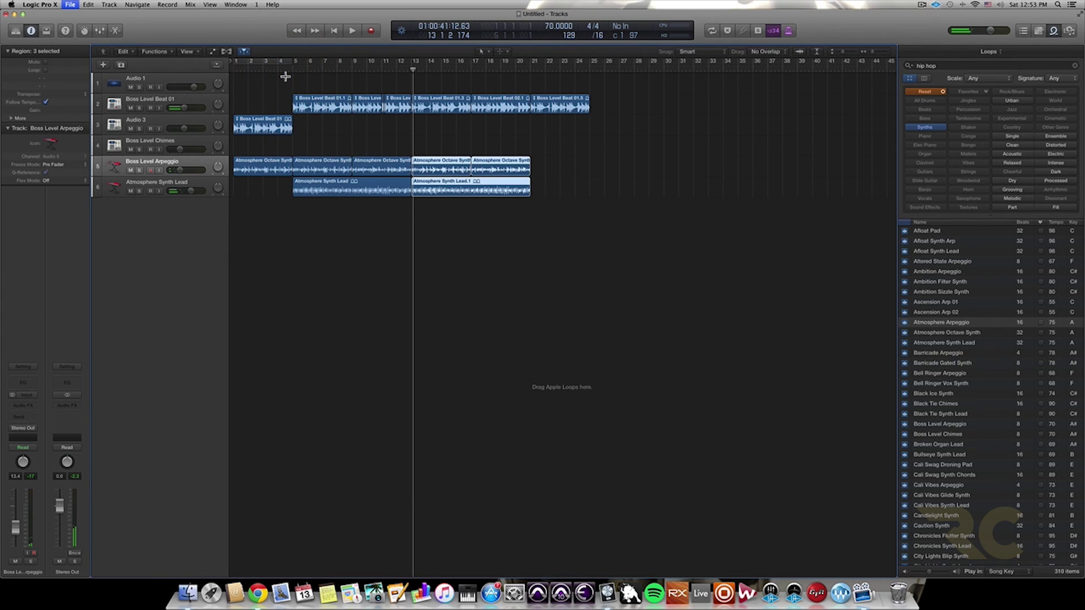
{"action": "key", "text": "super+e"}
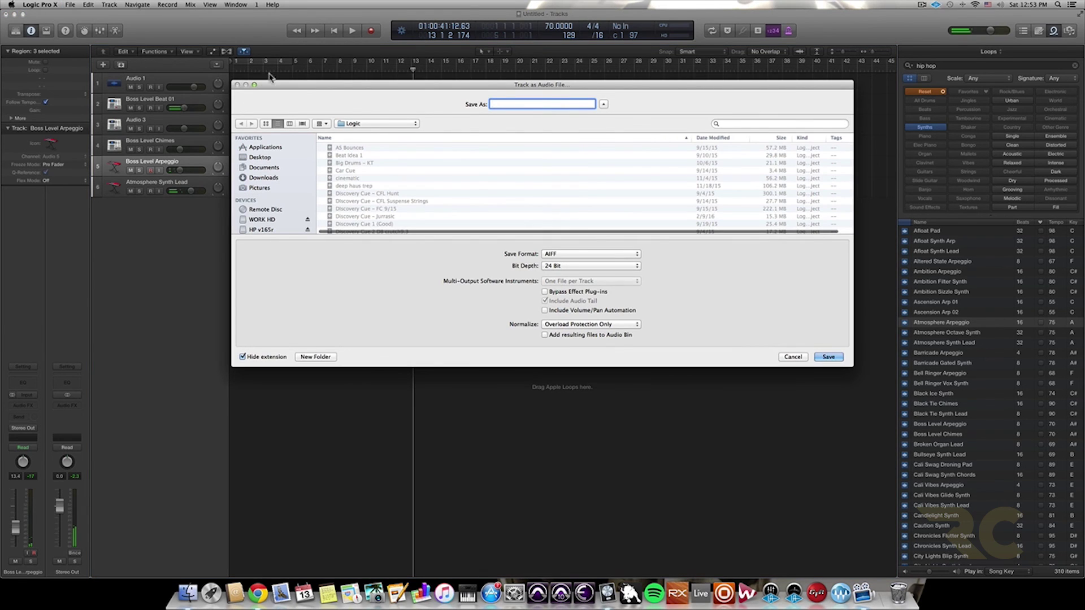
{"action": "left_click", "coordinate": [787, 358]}
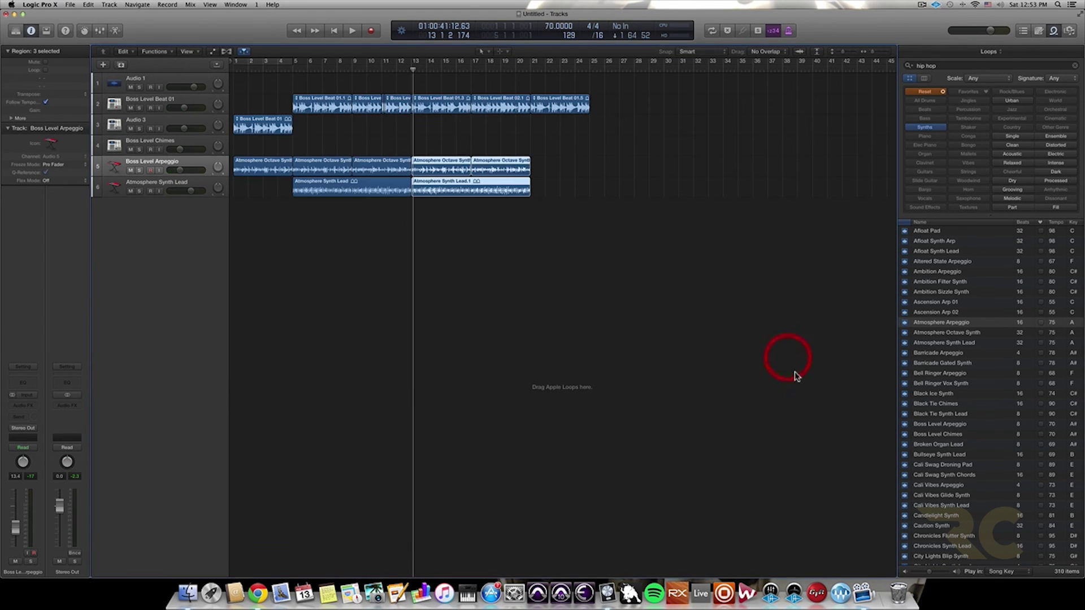
- Move all Atmosphere regions starting at bar 5 or beyond four bars forward, and extend the opening Atmosphere Octave Synth region to bar 9
{"action": "double_click", "coordinate": [352, 65]}
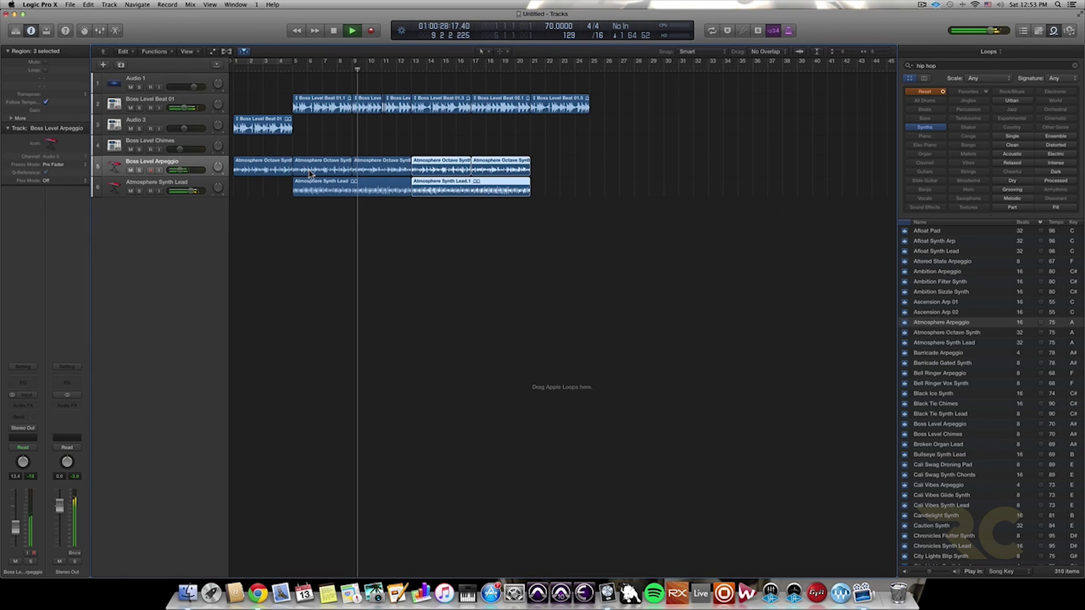
{"action": "double_click", "coordinate": [234, 61]}
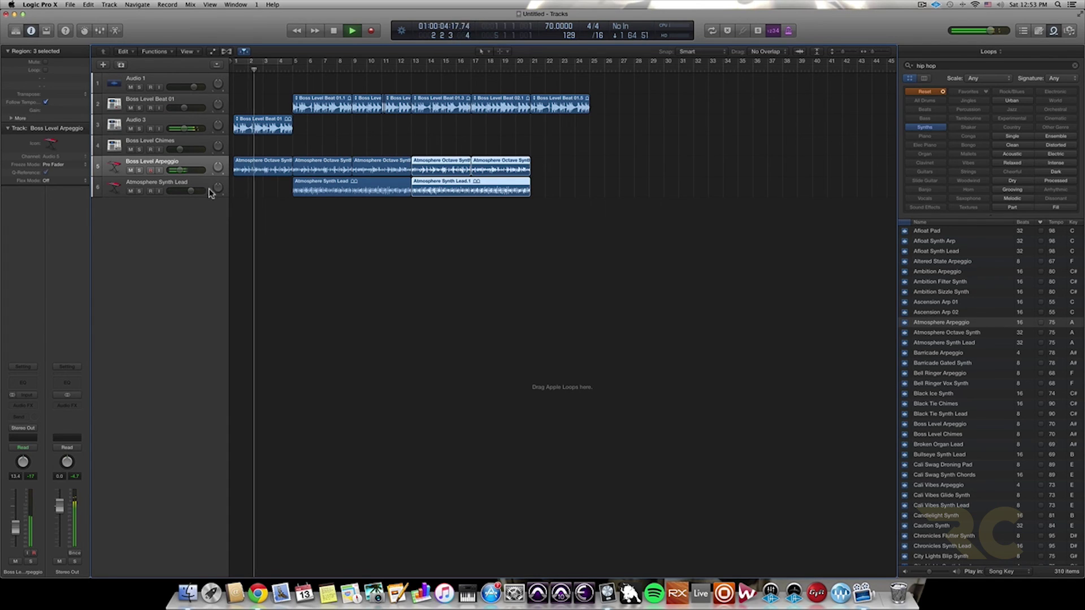
{"action": "left_click", "coordinate": [327, 161]}
{"action": "left_click_drag", "start_coordinate": [327, 161], "coordinate": [383, 161]}
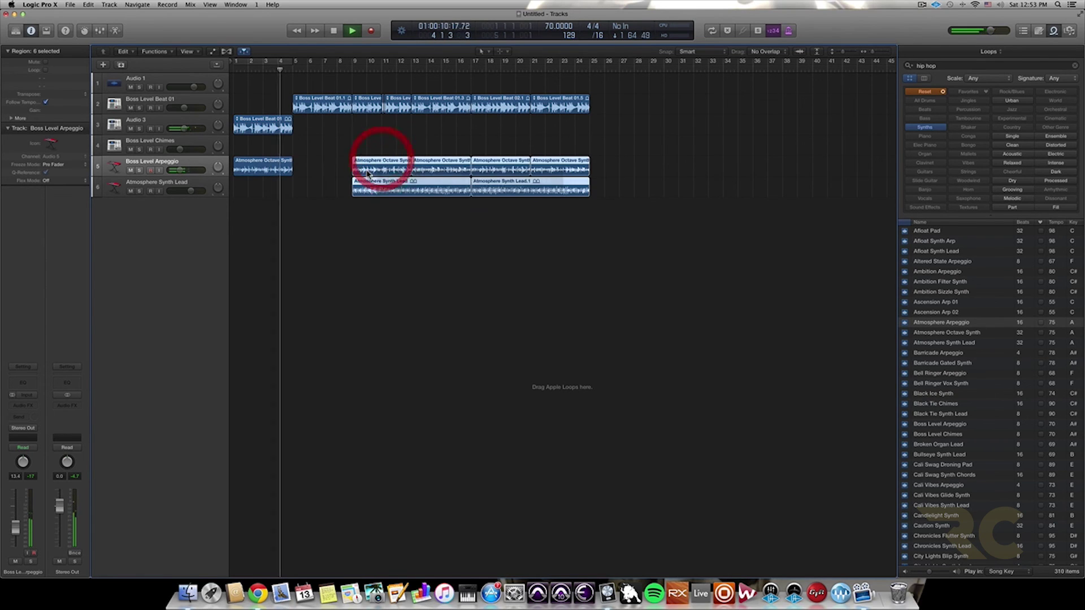
{"action": "left_click", "coordinate": [277, 168]}
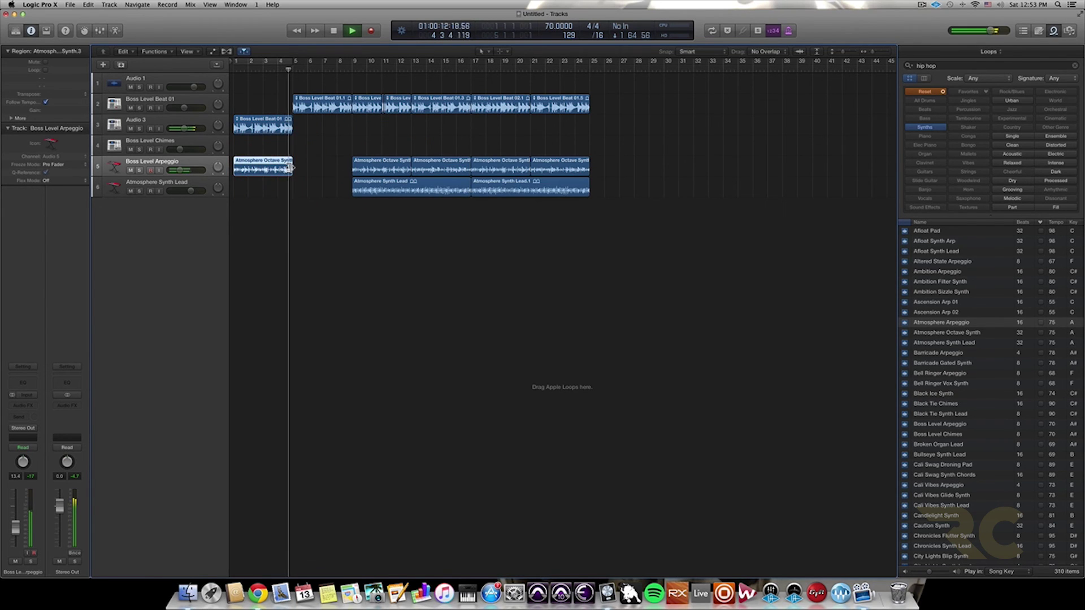
{"action": "left_click_drag", "start_coordinate": [289, 172], "coordinate": [351, 179]}
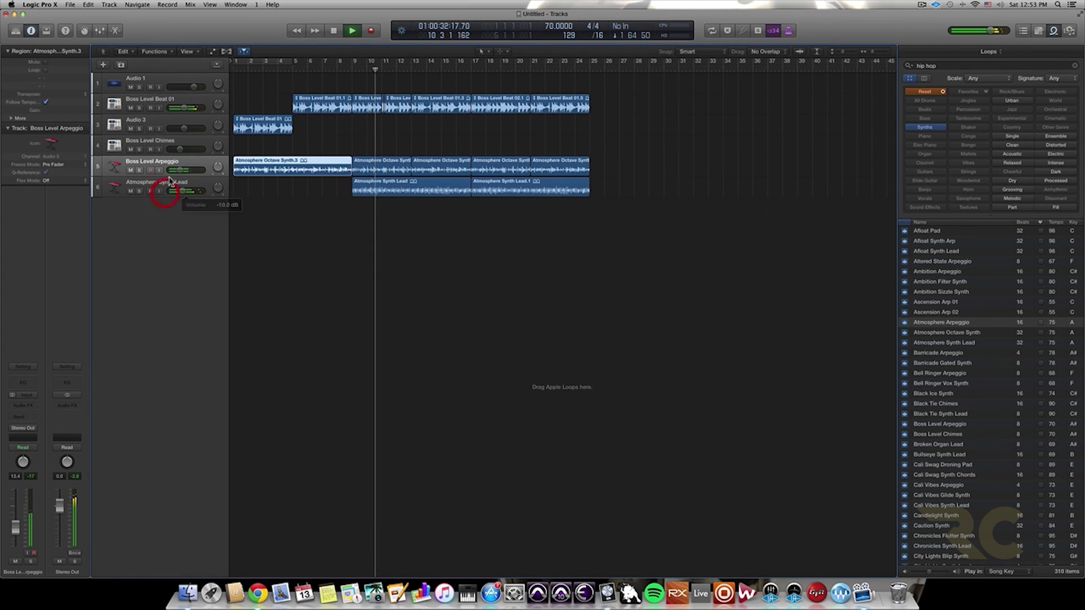
- Set the Boss Level Arpeggio track's volume to -2.4 dB and lower Atmosphere Synth Lead, replaying the arrangement from bar 1
{"action": "left_click_drag", "start_coordinate": [179, 170], "coordinate": [189, 193]}
{"action": "left_click", "coordinate": [234, 64]}
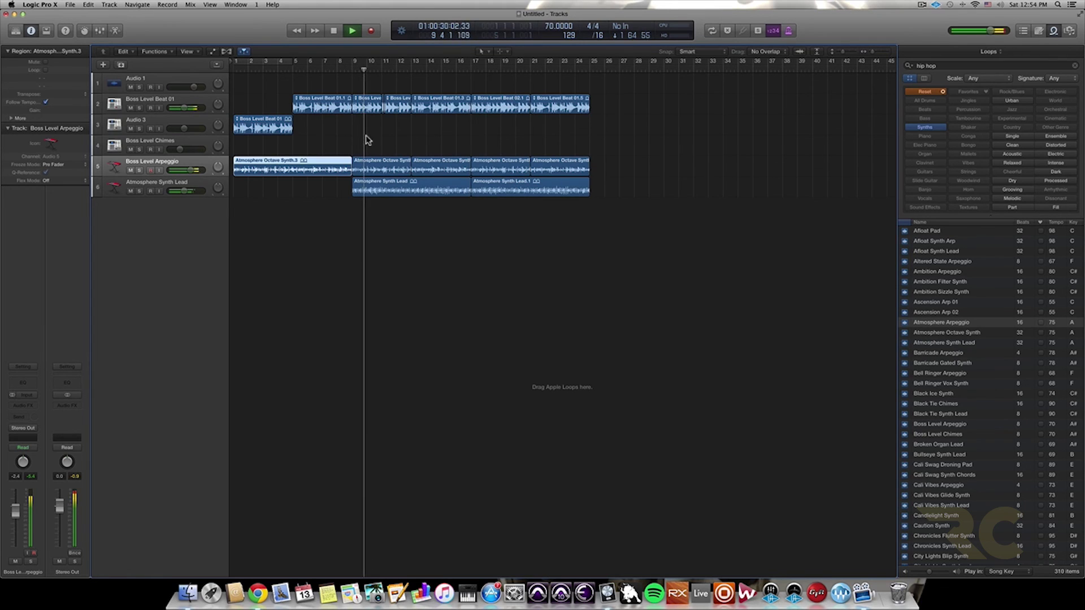
{"action": "key", "text": "space"}
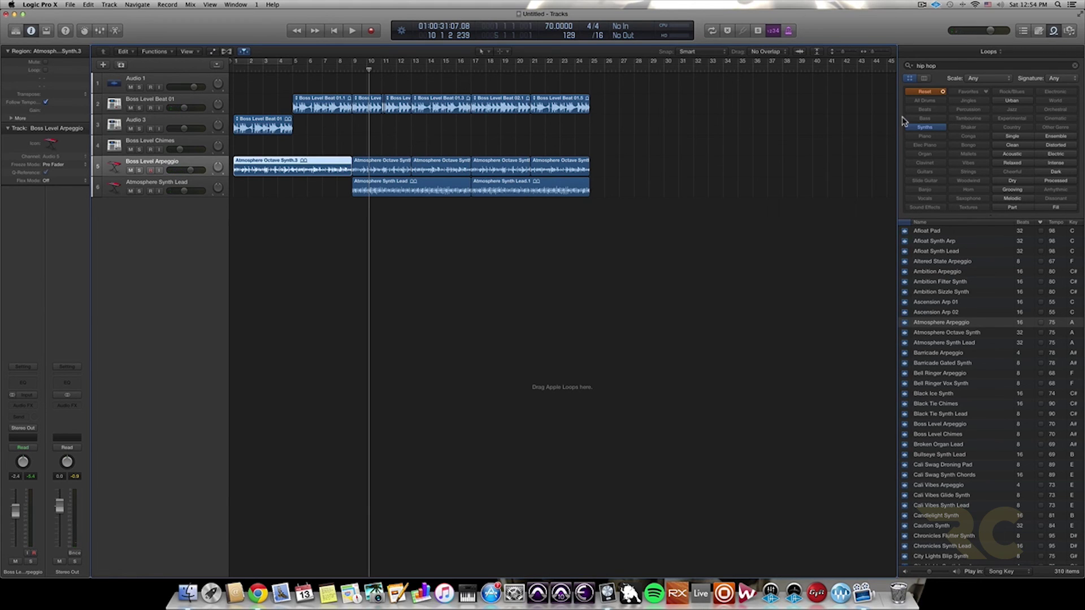
- Reset the loop browser's category filters and search for boomer
{"action": "left_click", "coordinate": [943, 92]}
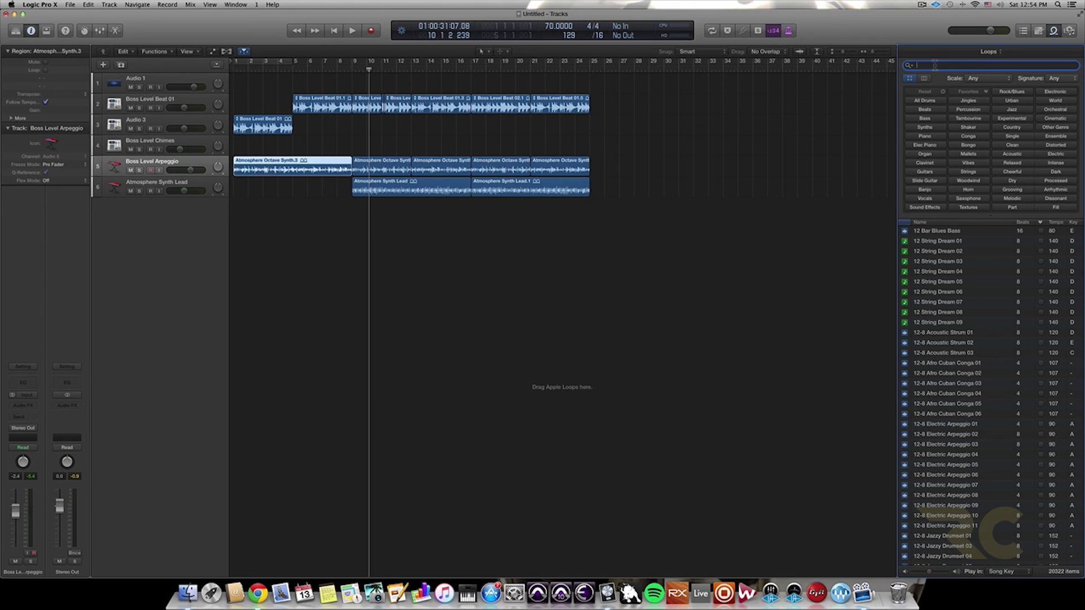
{"action": "type", "text": "er"}
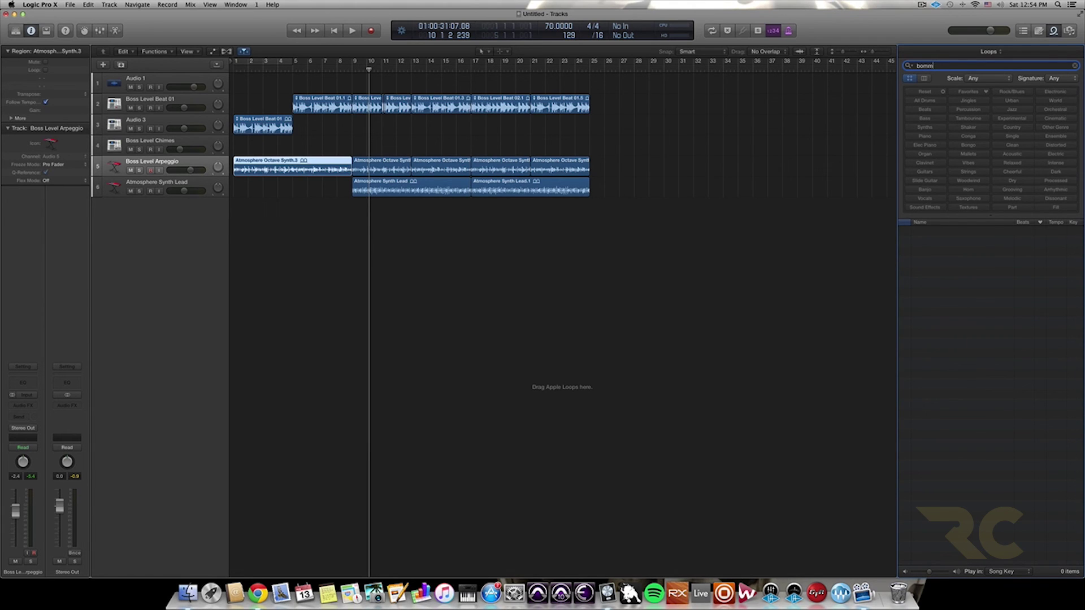
{"action": "type", "text": "oo"}
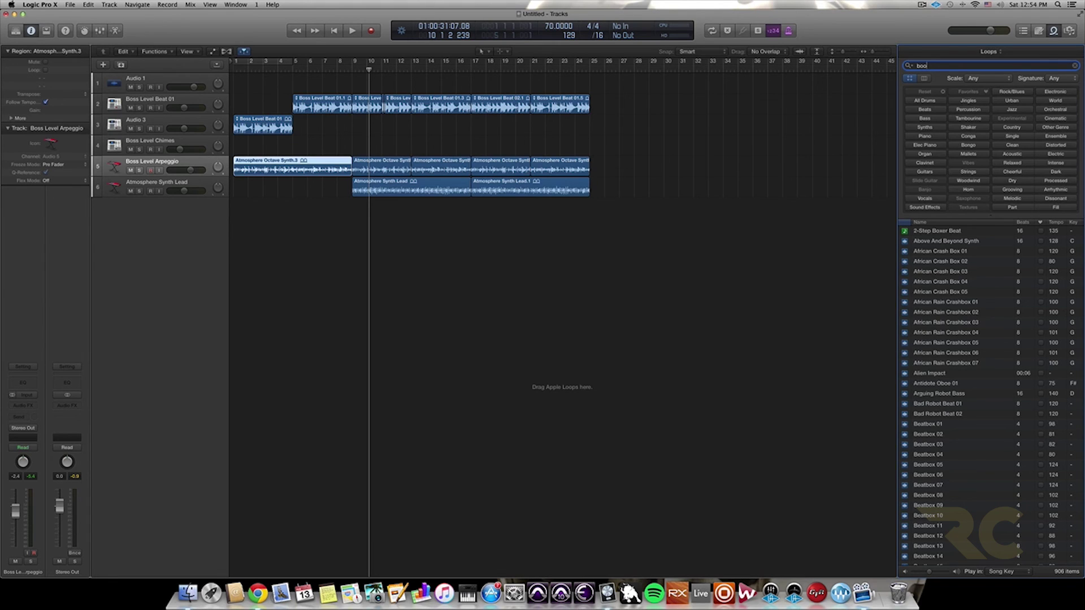
{"action": "type", "text": "mer"}
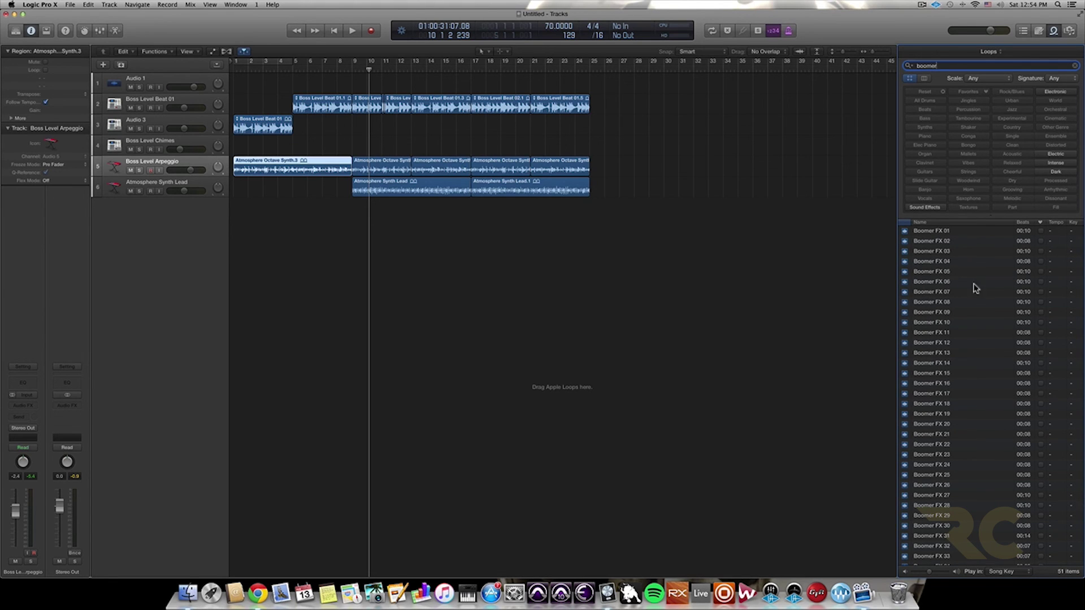
- Audition the effect loops Boomer FX 01 through Boomer FX 05
{"action": "left_click", "coordinate": [933, 231]}
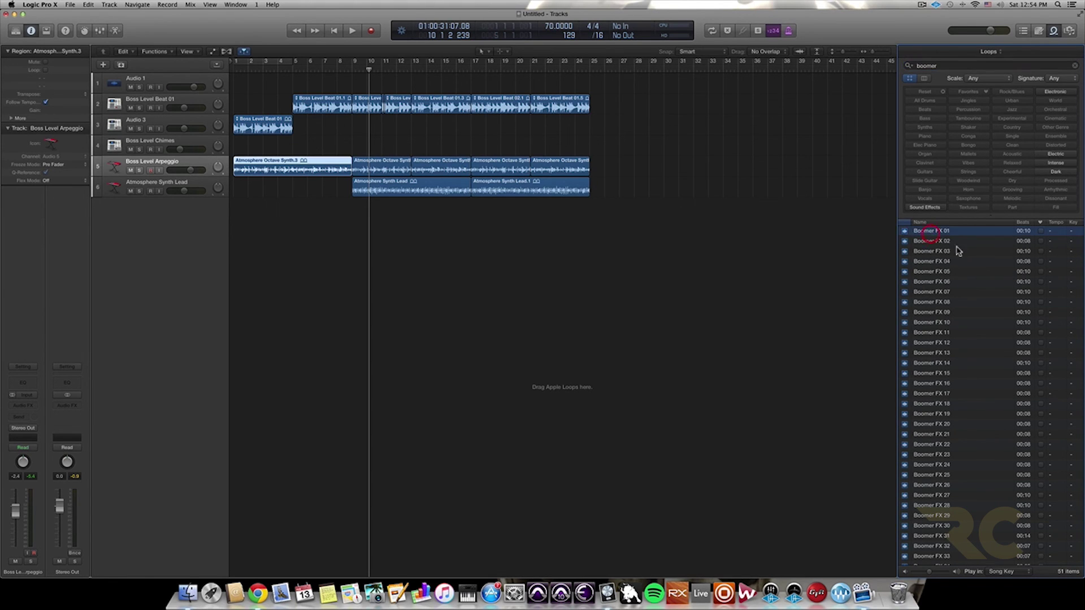
{"action": "left_click", "coordinate": [922, 242]}
{"action": "left_click", "coordinate": [922, 251]}
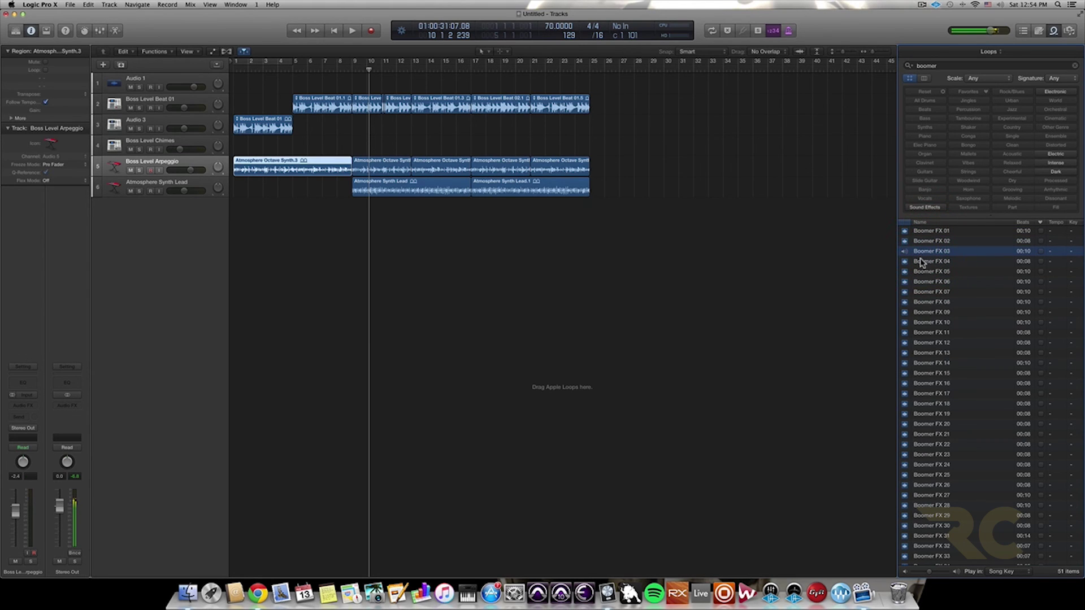
{"action": "left_click", "coordinate": [922, 262]}
{"action": "left_click", "coordinate": [928, 272]}
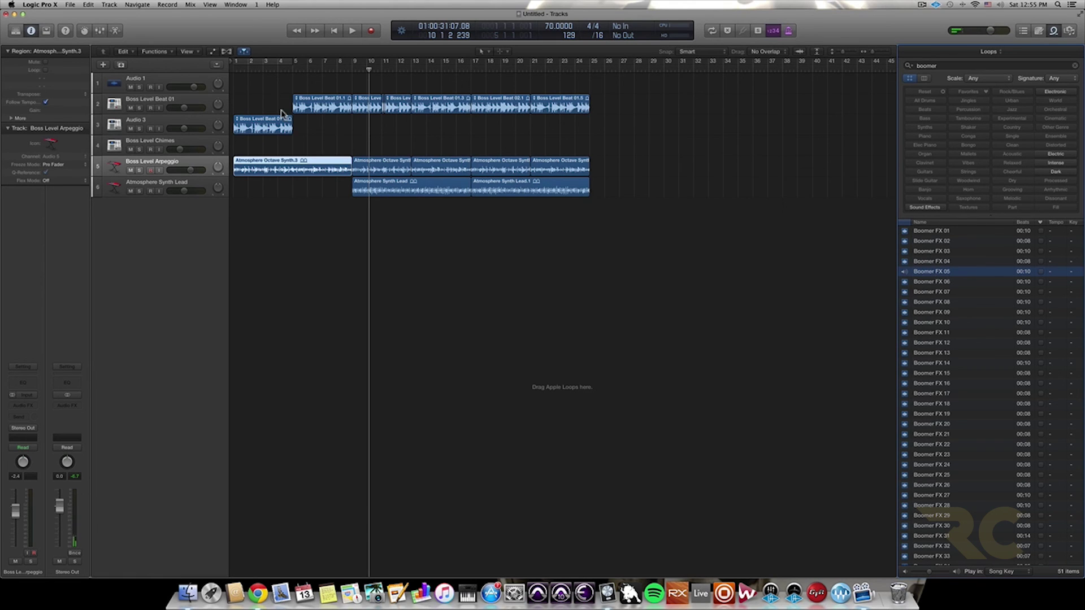
- Shift all regions four bars forward to start at bar 5, and place Boomer FX 05 ahead of them, starting midway through bar 2
{"action": "left_click_drag", "start_coordinate": [245, 85], "coordinate": [590, 191]}
{"action": "left_click_drag", "start_coordinate": [246, 120], "coordinate": [305, 116]}
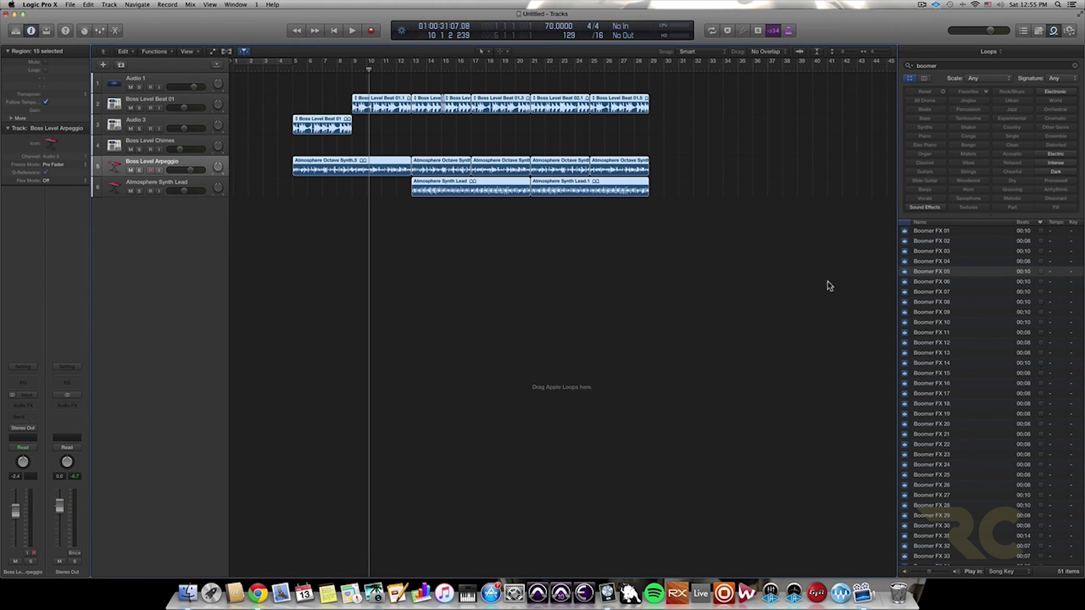
{"action": "left_click_drag", "start_coordinate": [927, 274], "coordinate": [250, 189]}
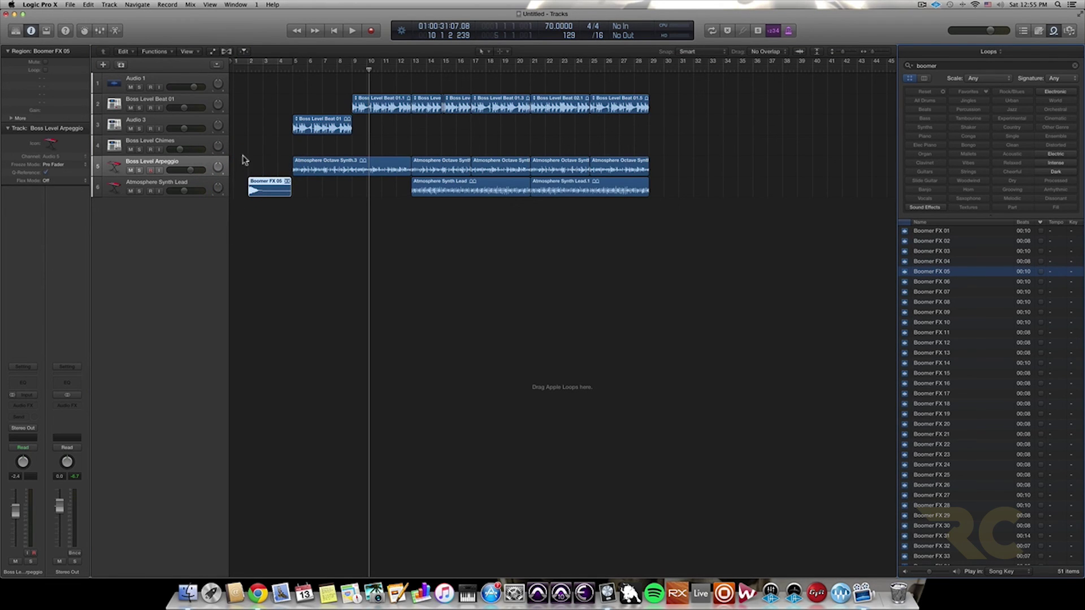
{"action": "left_click_drag", "start_coordinate": [265, 181], "coordinate": [273, 223]}
- Create one new audio track below Atmosphere Synth Lead and move only the Boomer FX 05 region onto it
{"action": "left_click", "coordinate": [162, 182]}
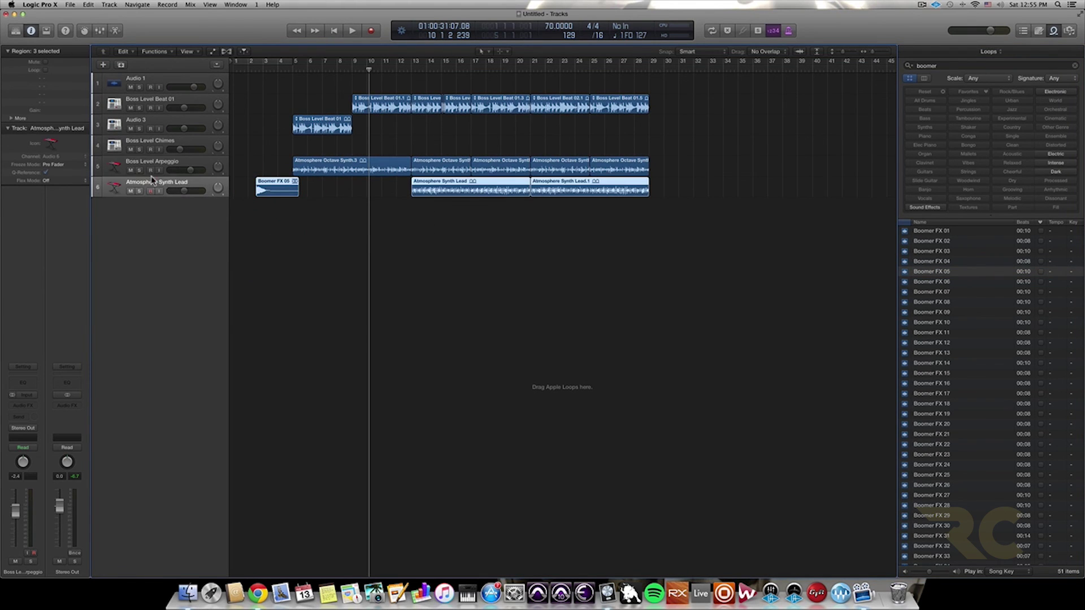
{"action": "left_click", "coordinate": [103, 64]}
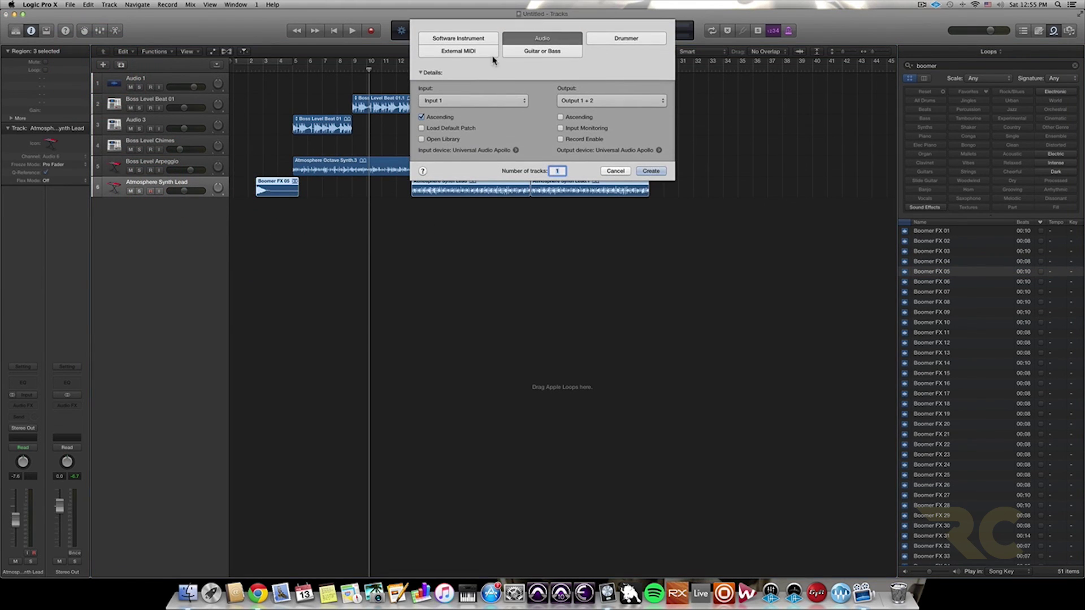
{"action": "left_click", "coordinate": [651, 170]}
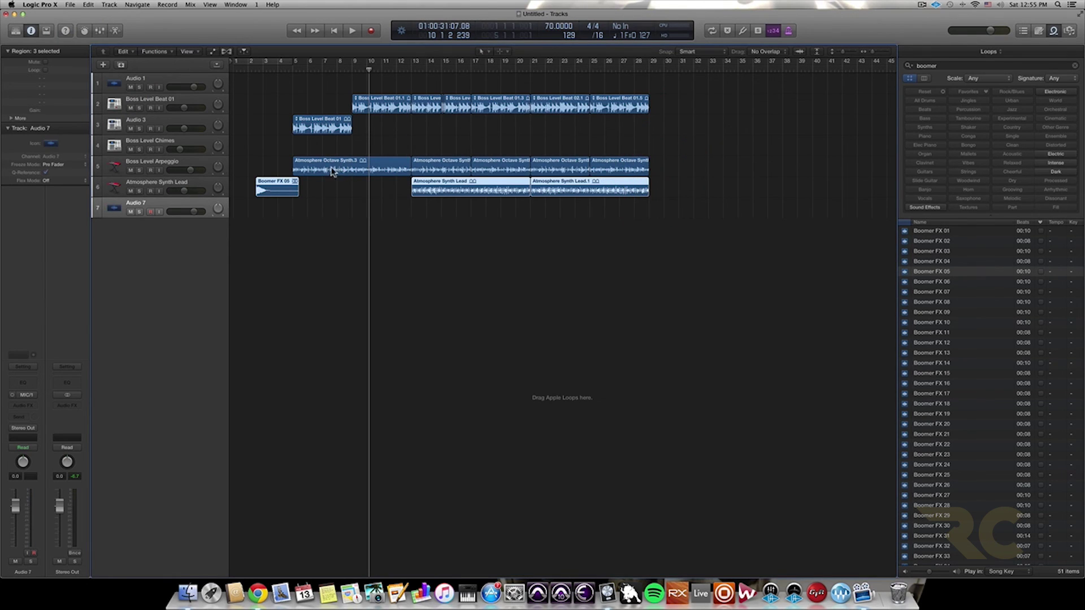
{"action": "left_click_drag", "start_coordinate": [260, 183], "coordinate": [255, 213]}
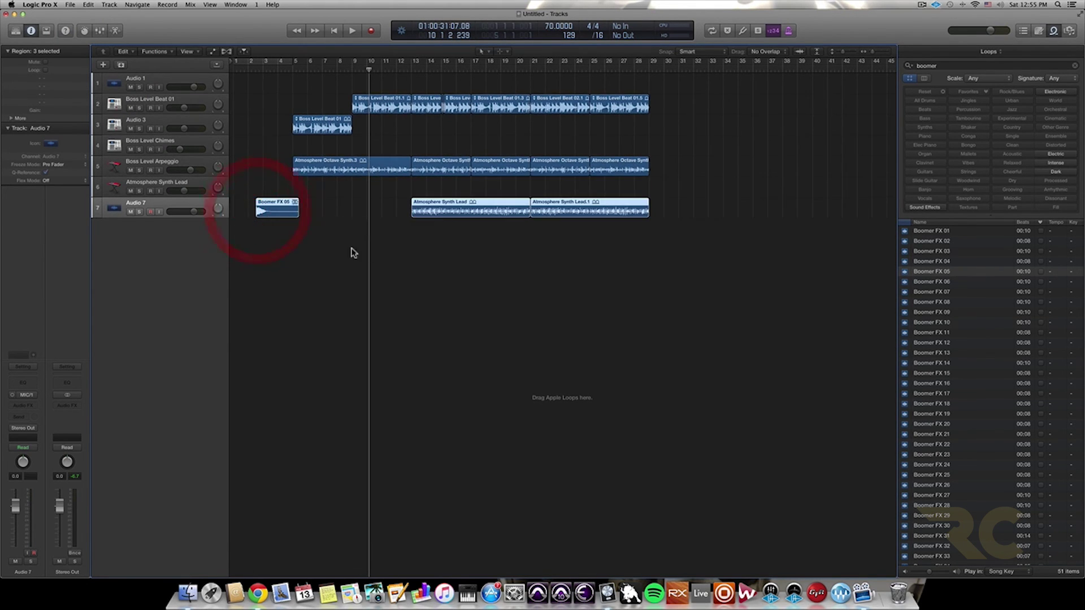
{"action": "key", "text": "super+z"}
{"action": "left_click", "coordinate": [324, 211]}
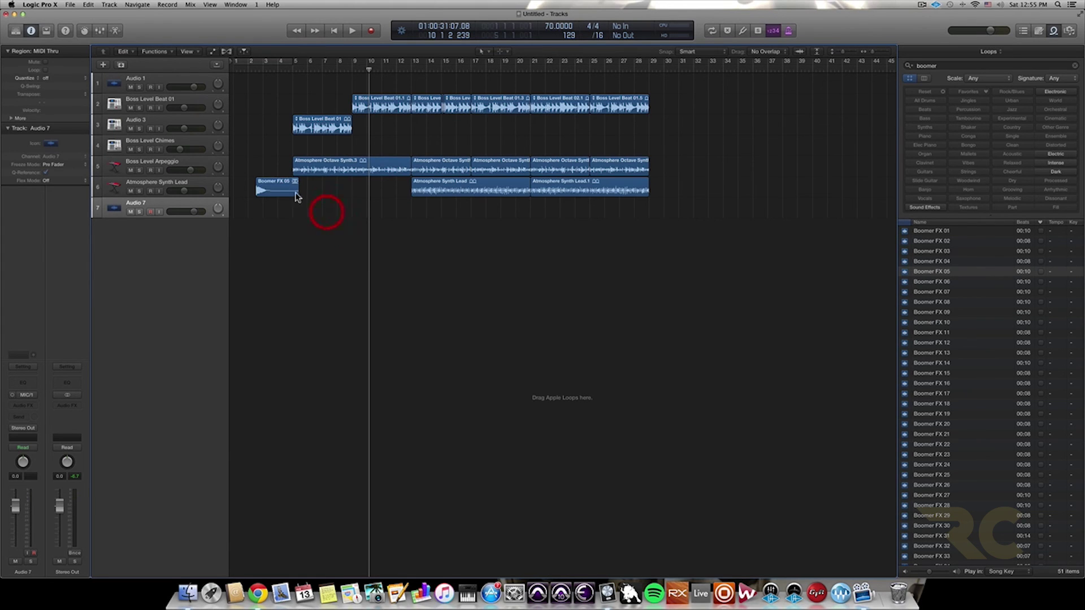
{"action": "left_click", "coordinate": [283, 192]}
{"action": "left_click_drag", "start_coordinate": [277, 197], "coordinate": [278, 208]}
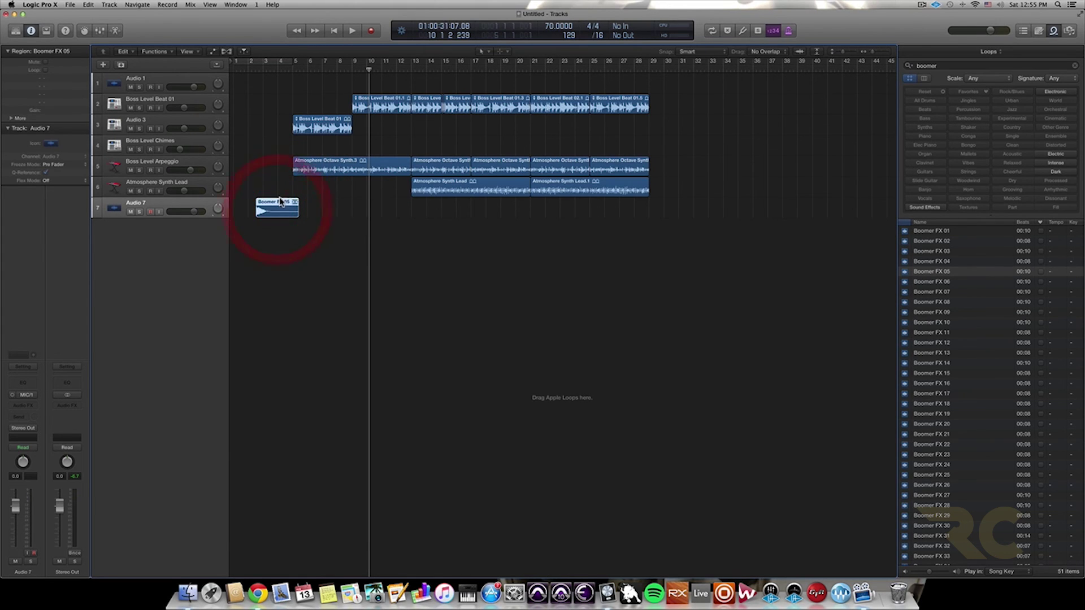
- Play the Boomer FX 05 region on its new track and return the playhead to the region's start
{"action": "key", "text": "Return"}
{"action": "key", "text": "space"}
{"action": "left_click", "coordinate": [257, 66]}
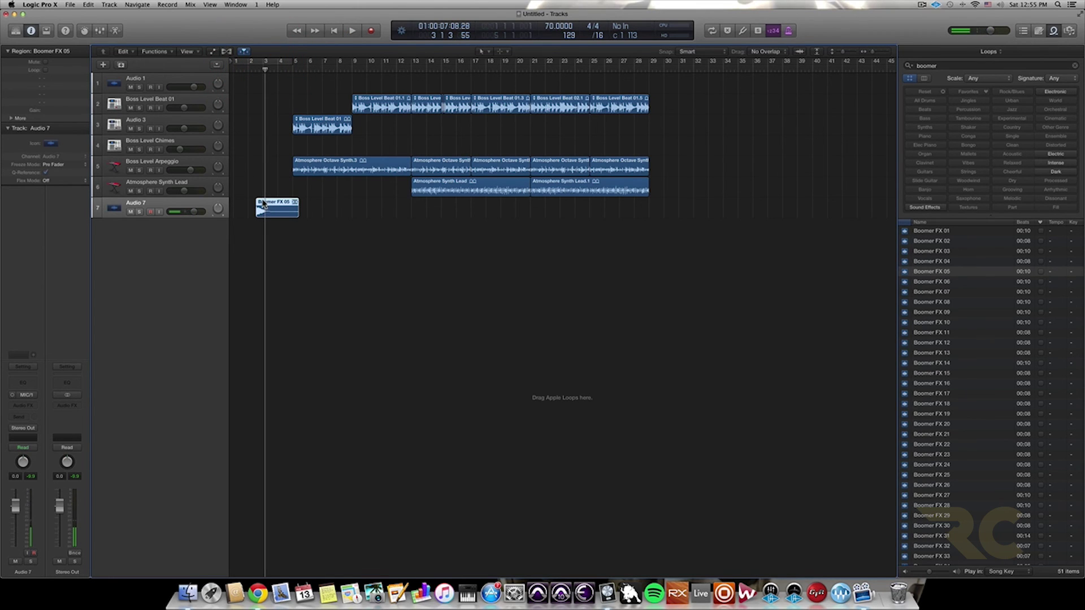
{"action": "left_click", "coordinate": [256, 69]}
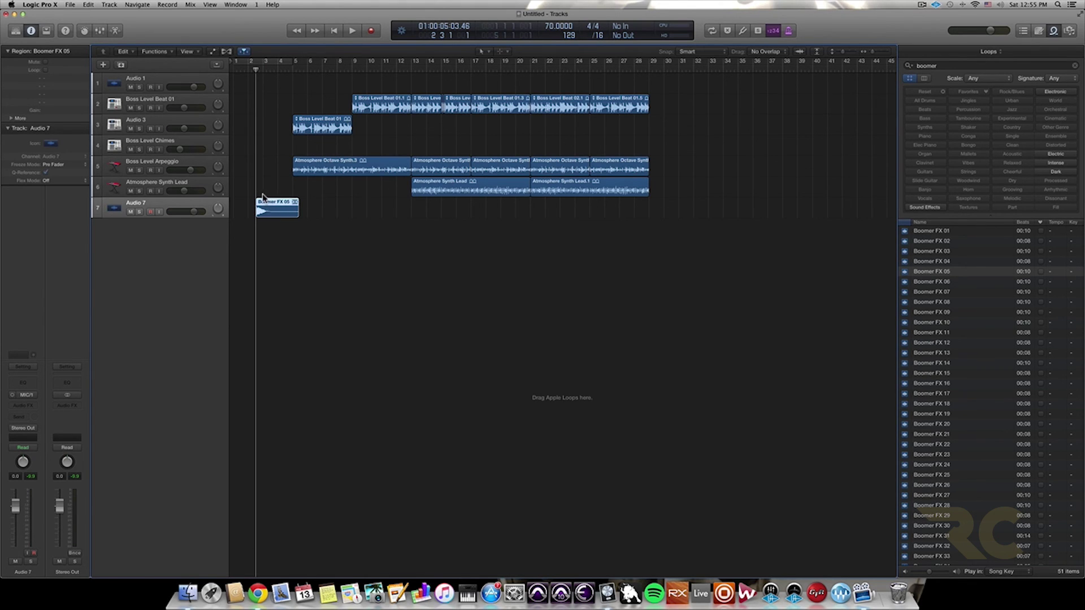
- Check the Boomer FX 05 region's editing commands, and open the region in the audio editor
{"action": "left_click", "coordinate": [250, 210]}
{"action": "left_click", "coordinate": [271, 206]}
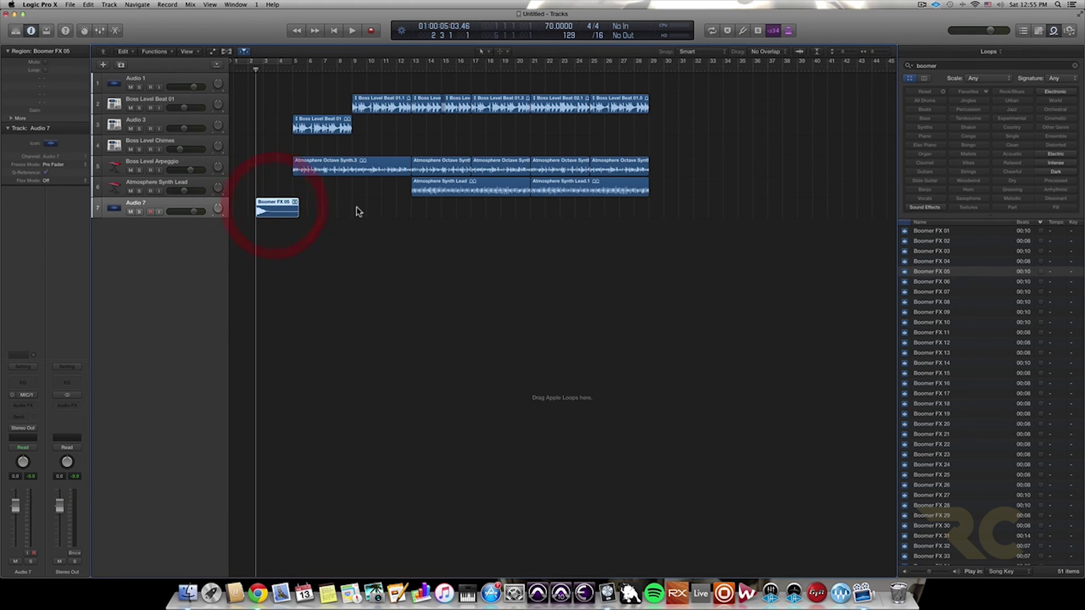
{"action": "right_click", "coordinate": [271, 206]}
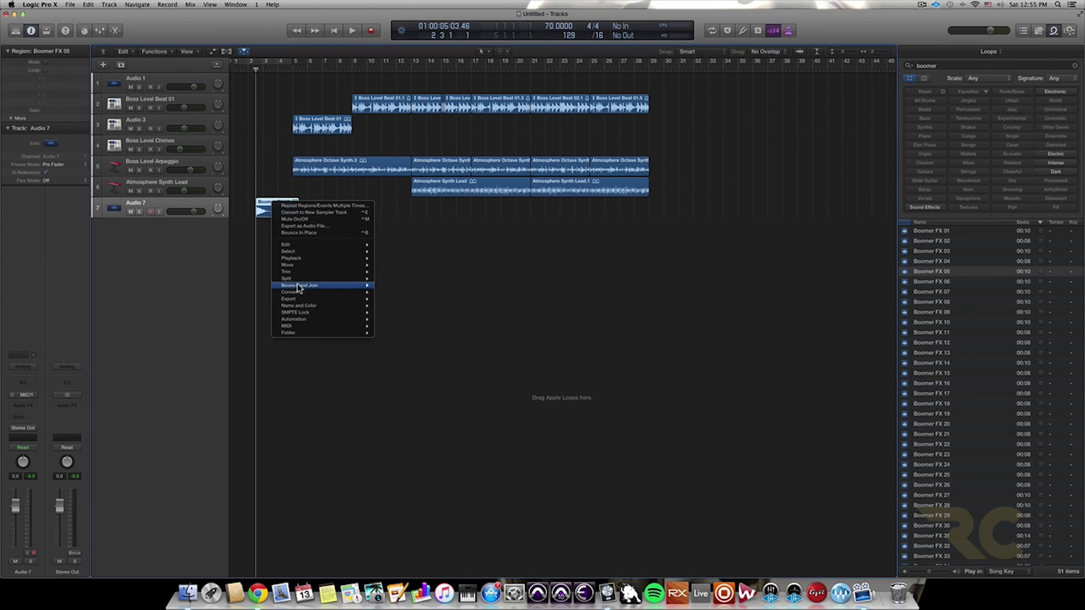
{"action": "mouse_move", "coordinate": [298, 286]}
{"action": "left_click", "coordinate": [544, 257]}
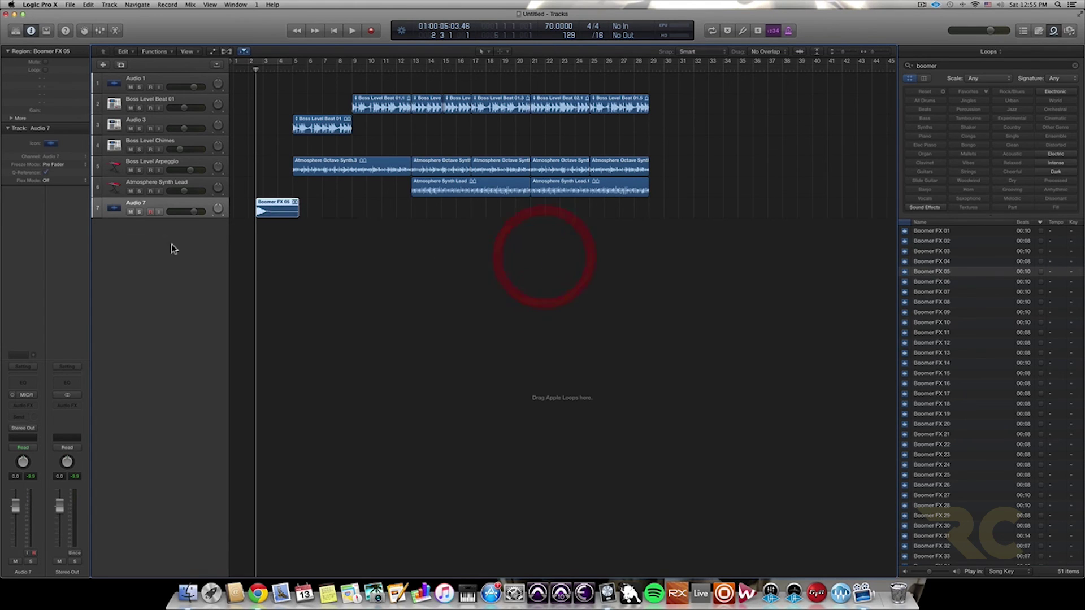
{"action": "left_click", "coordinate": [311, 240]}
{"action": "double_click", "coordinate": [275, 210]}
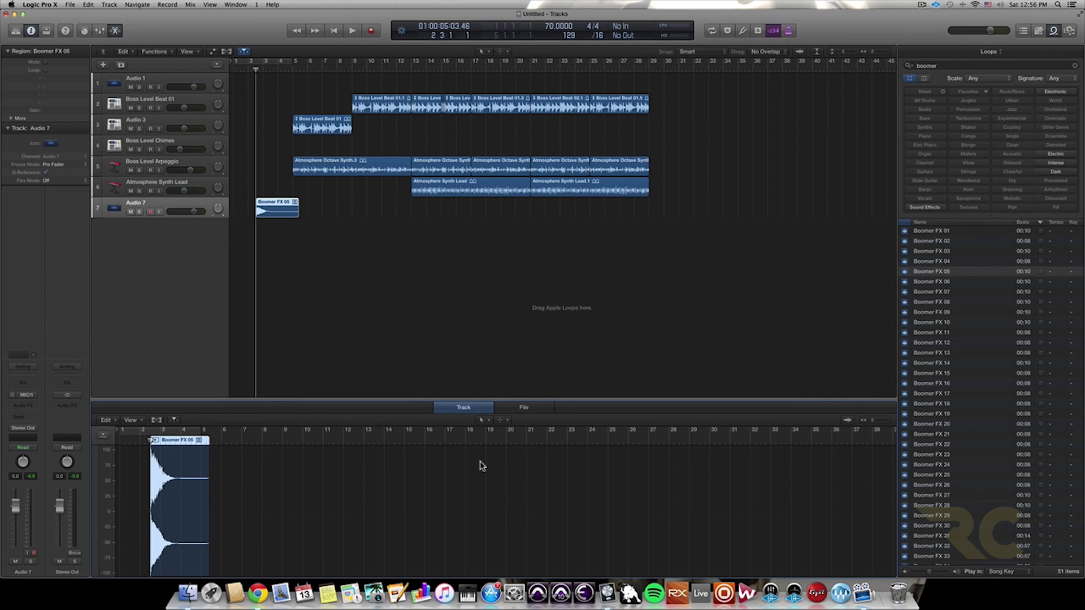
{"action": "left_click", "coordinate": [108, 421]}
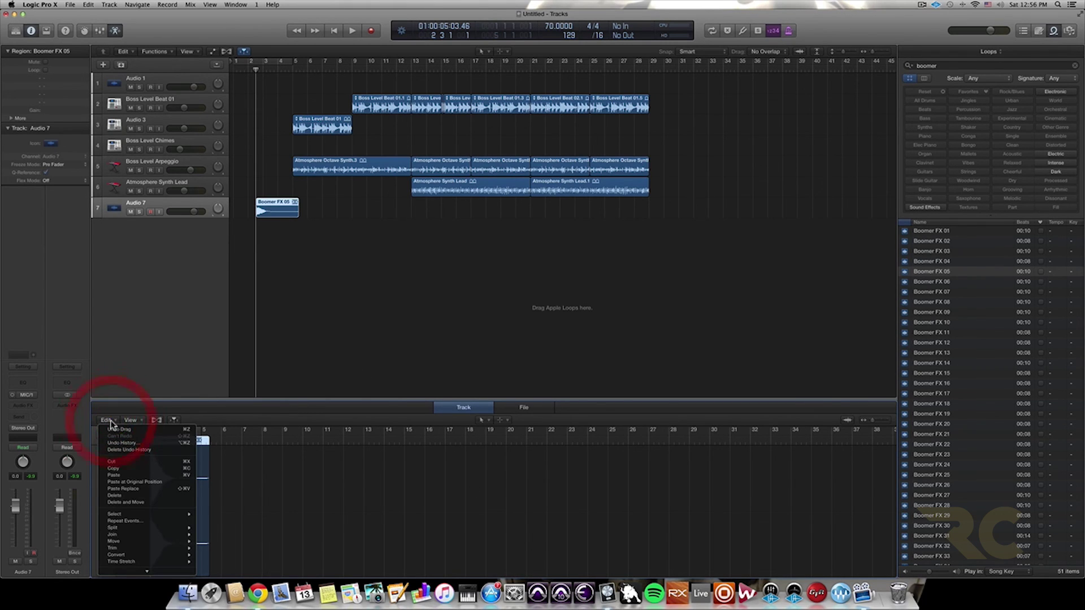
{"action": "left_click", "coordinate": [133, 421]}
{"action": "left_click", "coordinate": [138, 364]}
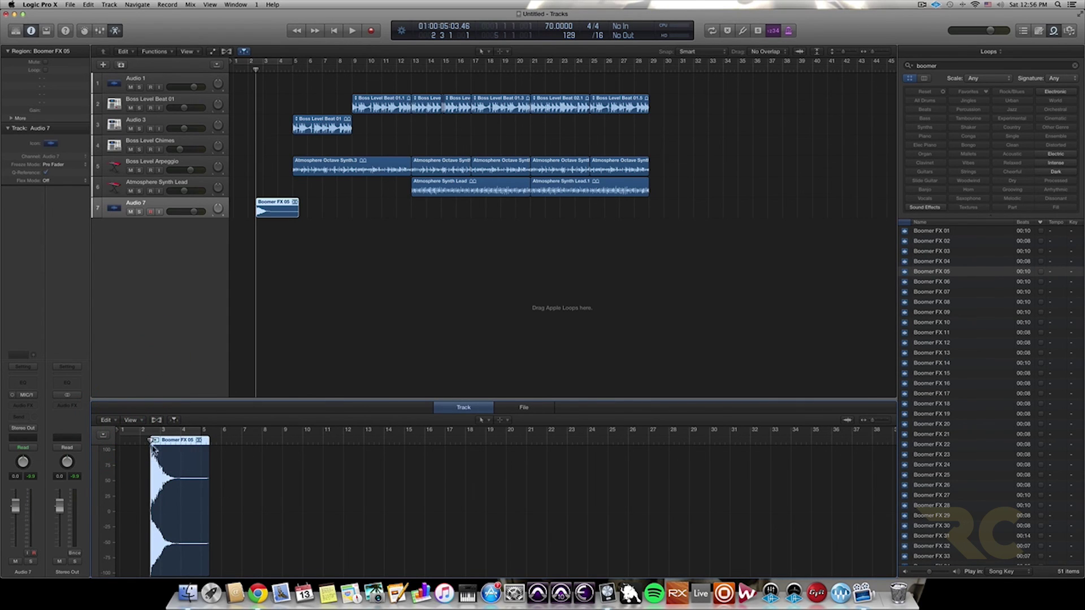
{"action": "mouse_move", "coordinate": [154, 441]}
{"action": "left_mouse_down"}
{"action": "mouse_move", "coordinate": [188, 449]}
{"action": "mouse_move", "coordinate": [164, 447]}
{"action": "left_mouse_up"}
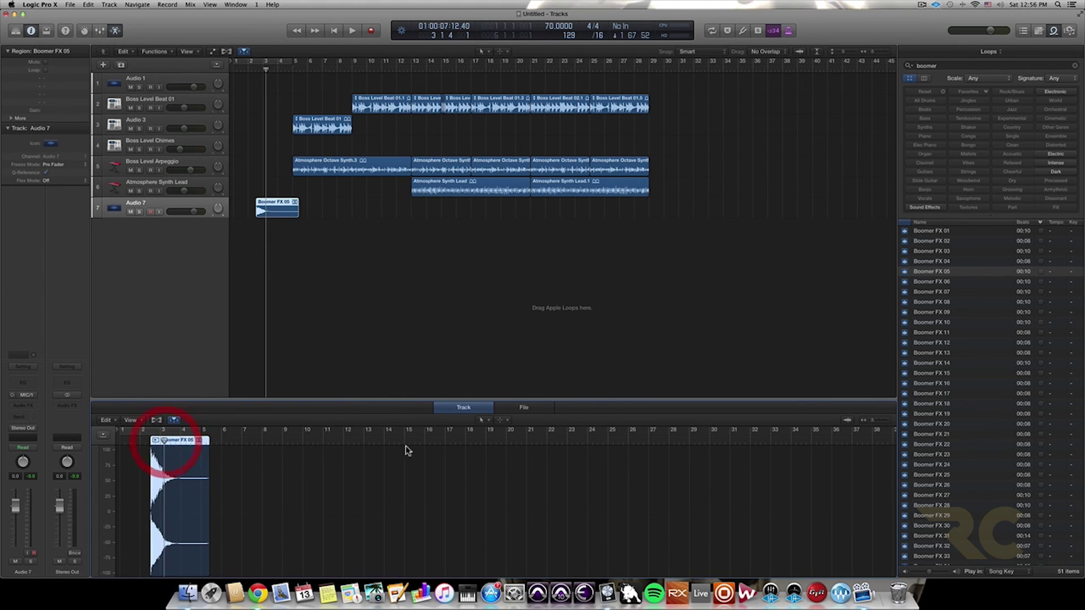
- Show the Boomer FX 05 region in the file-based audio editor and check which audio processing functions are available
{"action": "left_click", "coordinate": [523, 408]}
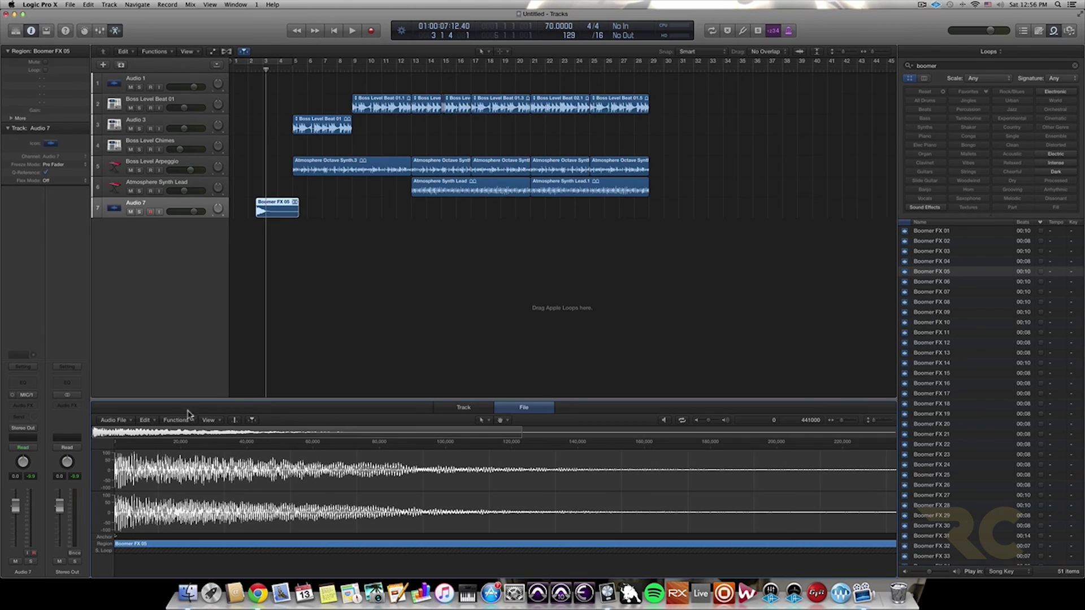
{"action": "left_click", "coordinate": [177, 420]}
{"action": "left_click", "coordinate": [114, 424]}
{"action": "left_click", "coordinate": [147, 422]}
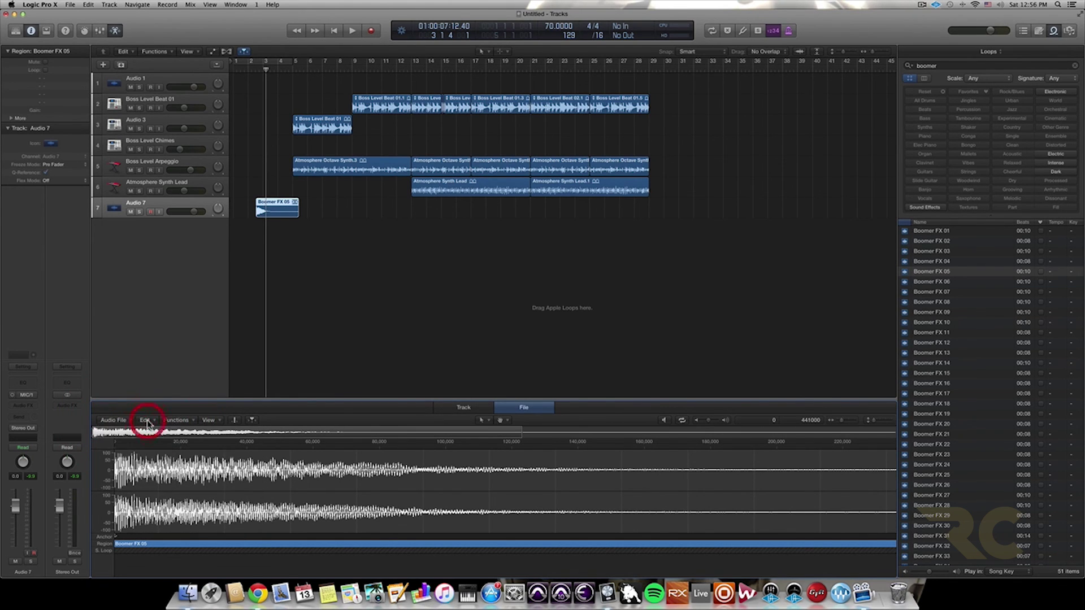
{"action": "left_click", "coordinate": [179, 420]}
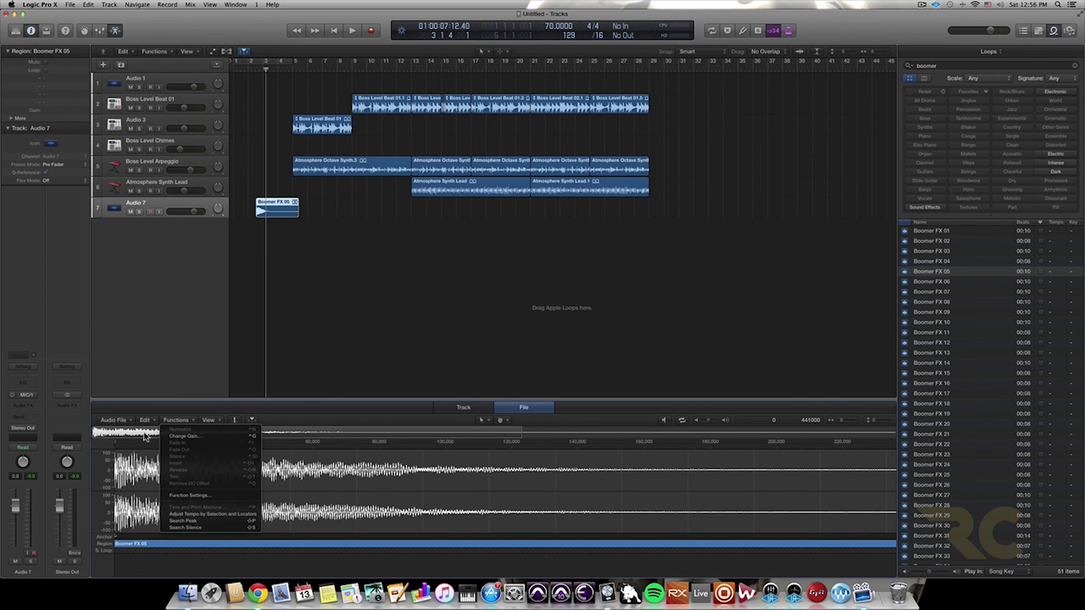
{"action": "left_click", "coordinate": [336, 306]}
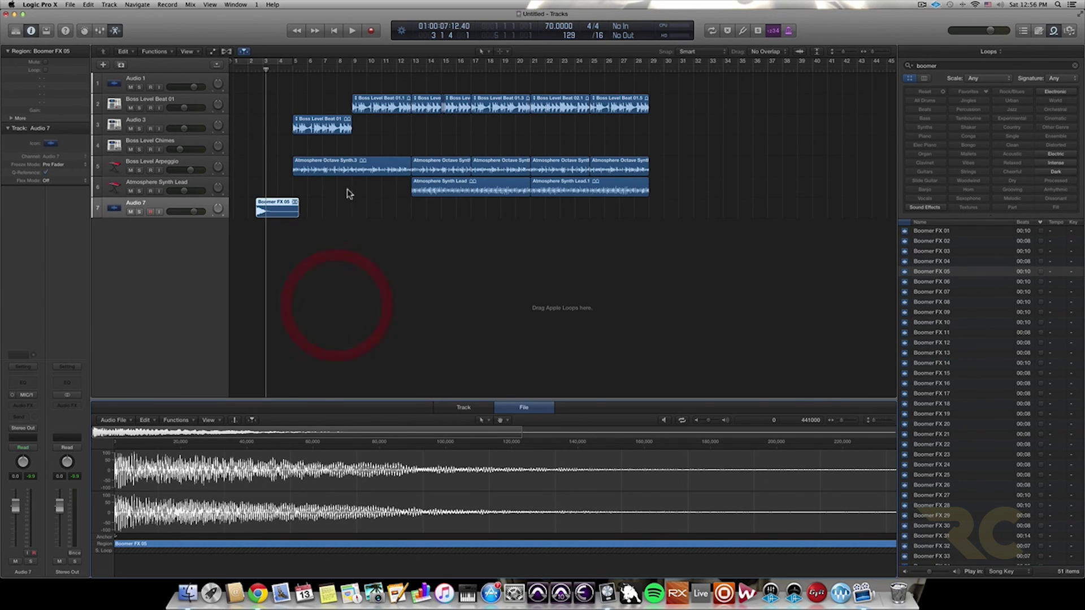
{"action": "left_click", "coordinate": [275, 203]}
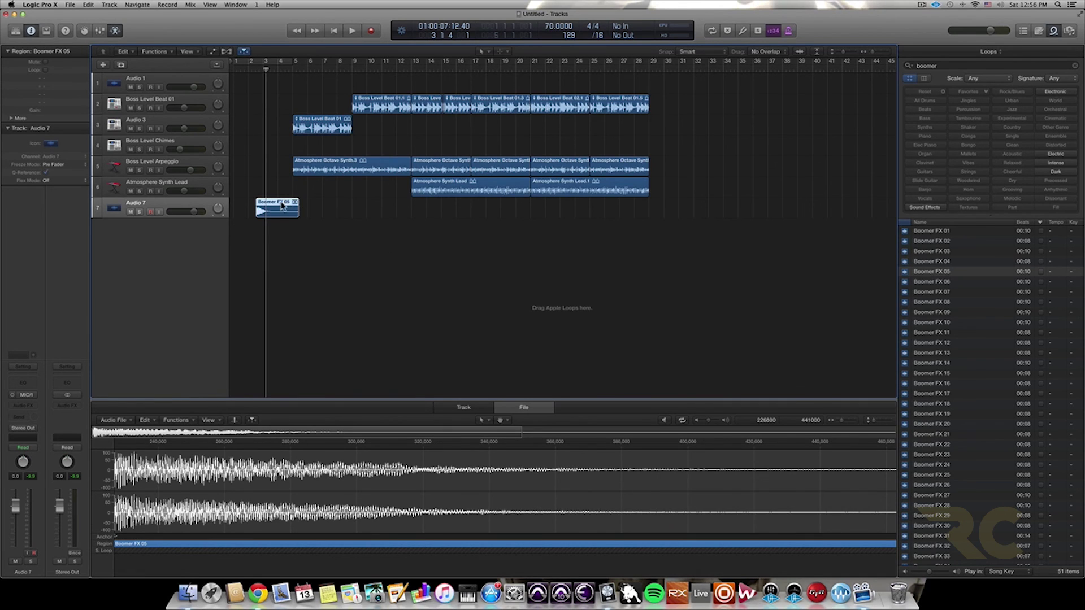
{"action": "left_click", "coordinate": [180, 420]}
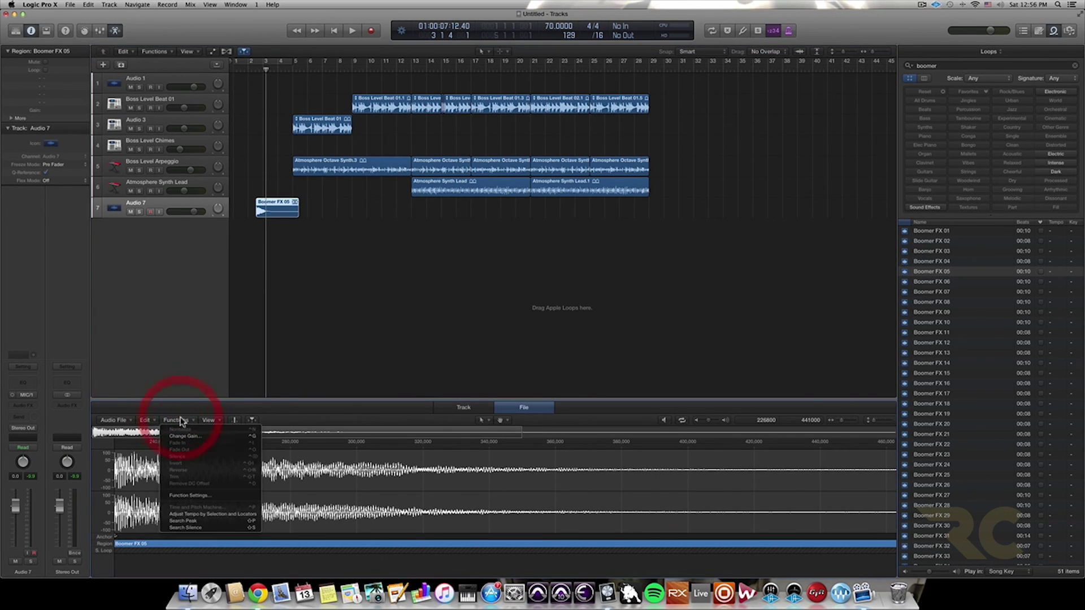
{"action": "left_click", "coordinate": [325, 271]}
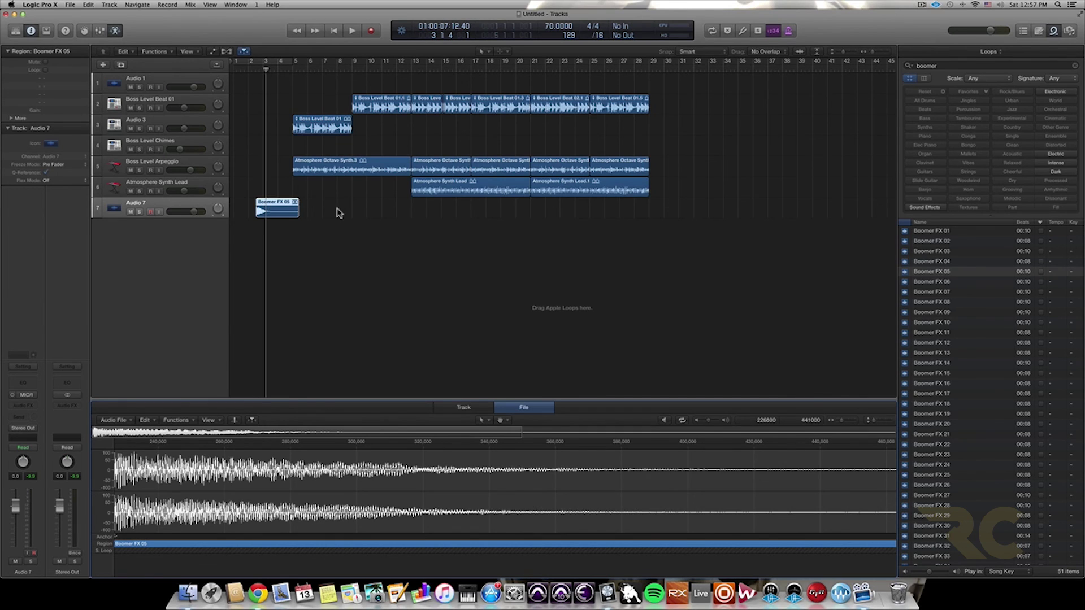
- Bounce the Boomer FX 05 region in place to a new track as Boomer FX 05_bip, keeping the source region
{"action": "right_click", "coordinate": [278, 204]}
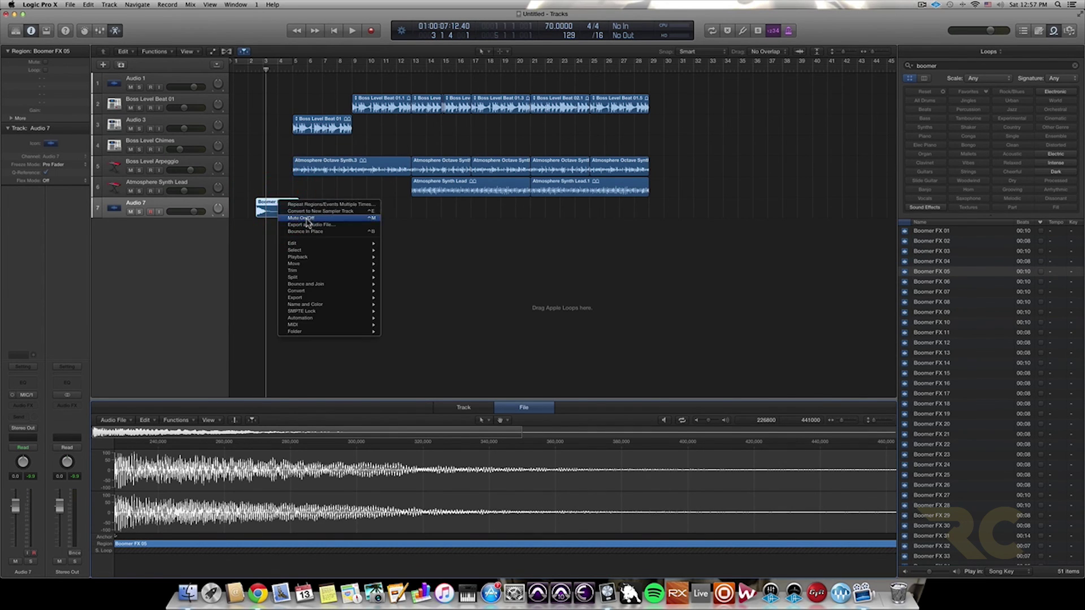
{"action": "mouse_move", "coordinate": [302, 285]}
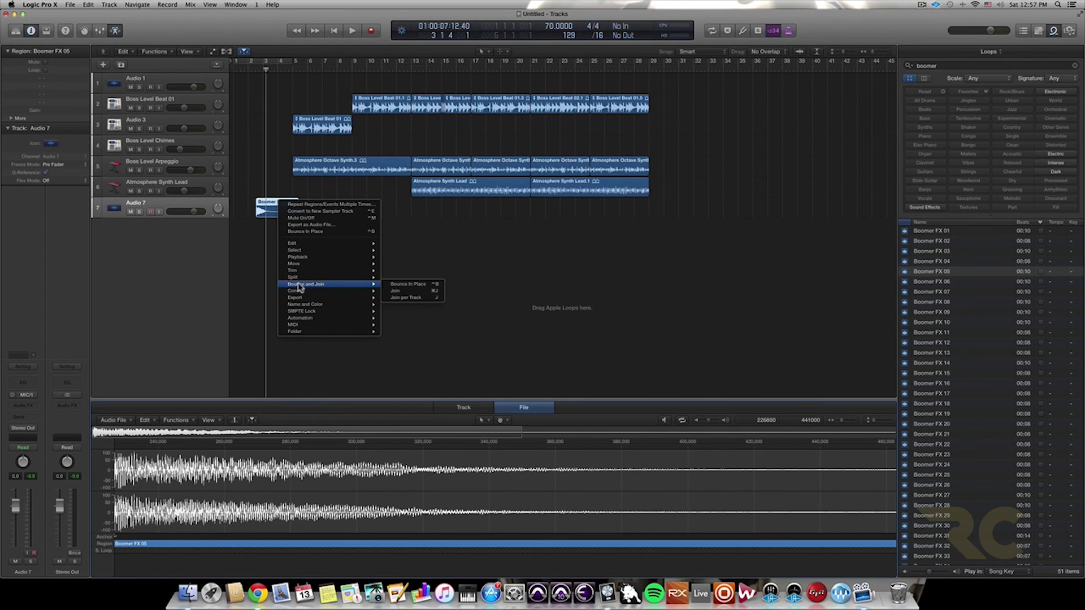
{"action": "left_click", "coordinate": [411, 284]}
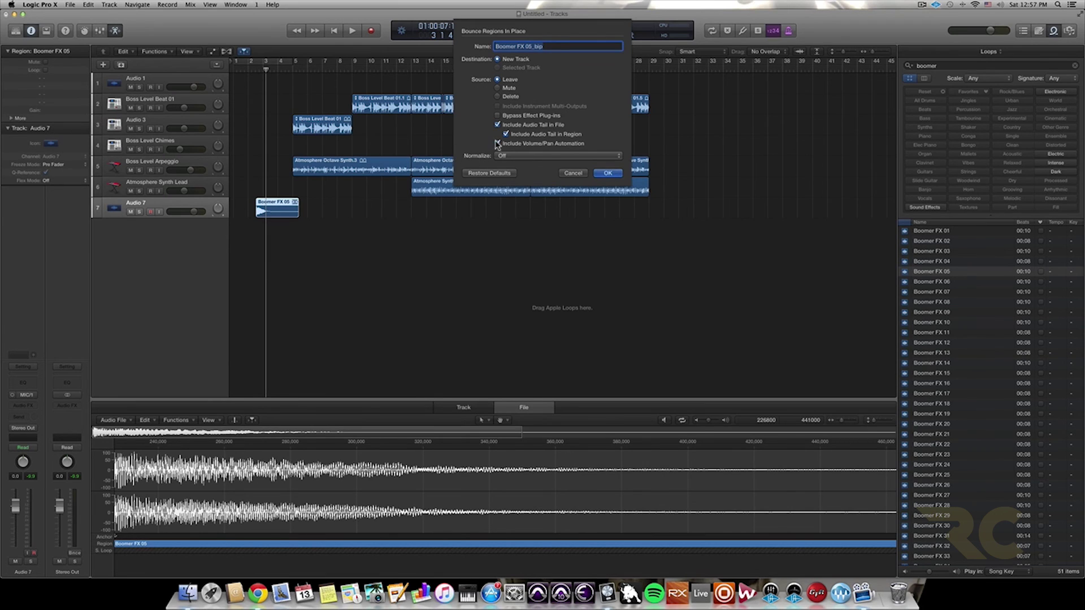
{"action": "left_click", "coordinate": [497, 144]}
{"action": "left_click", "coordinate": [498, 97]}
{"action": "left_click", "coordinate": [609, 174]}
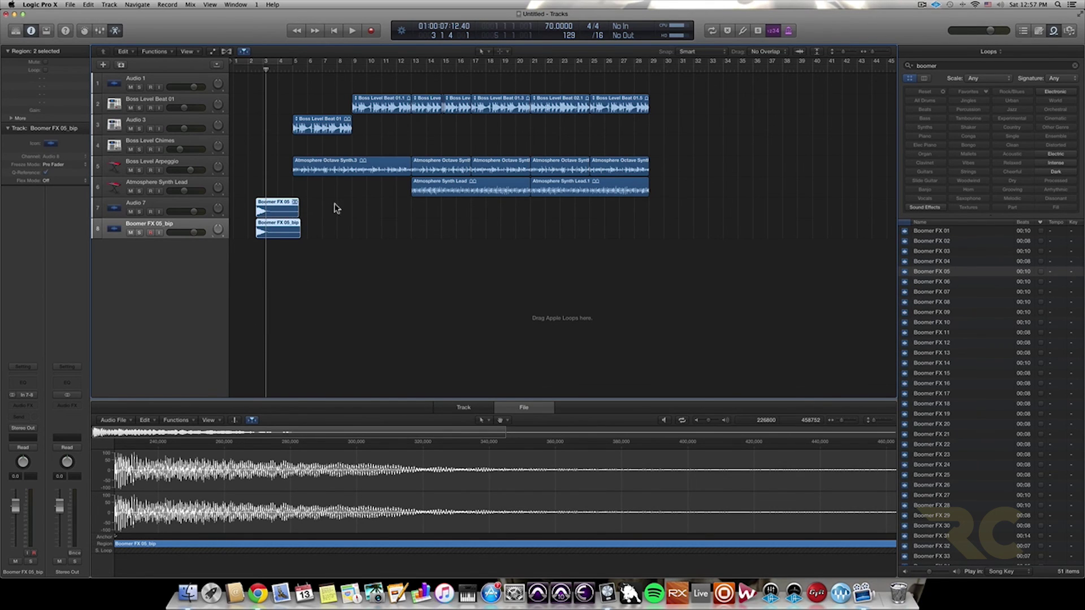
- Select only the Boomer FX 05_bip region and reverse its audio
{"action": "scroll", "coordinate": [312, 203], "scroll_direction": "right", "scroll_amount": 1}
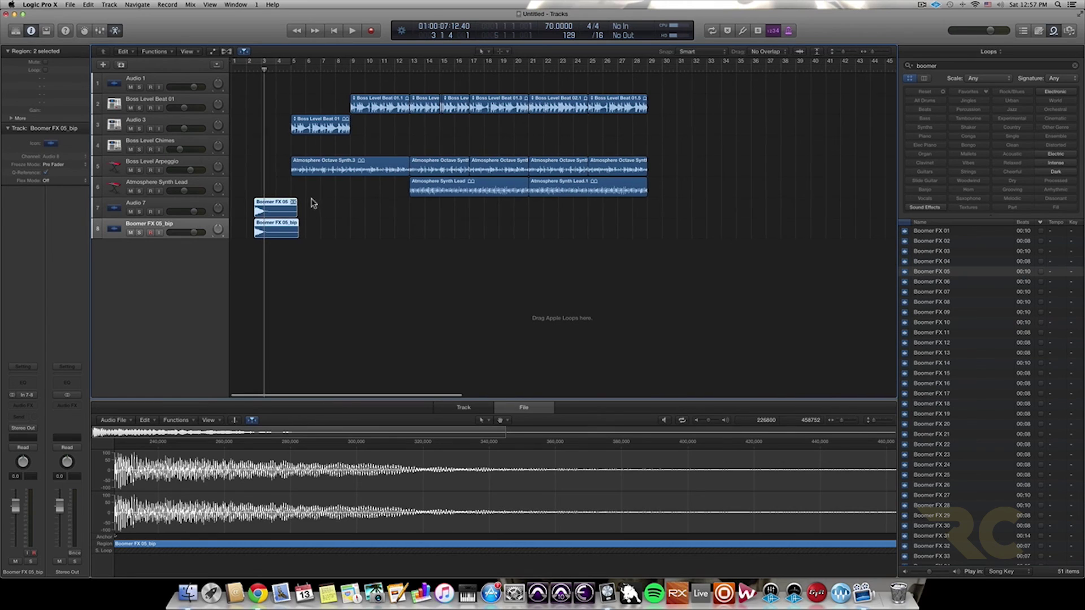
{"action": "scroll", "coordinate": [313, 203], "scroll_direction": "left", "scroll_amount": 1}
{"action": "scroll", "coordinate": [271, 229], "scroll_direction": "down", "scroll_amount": 1}
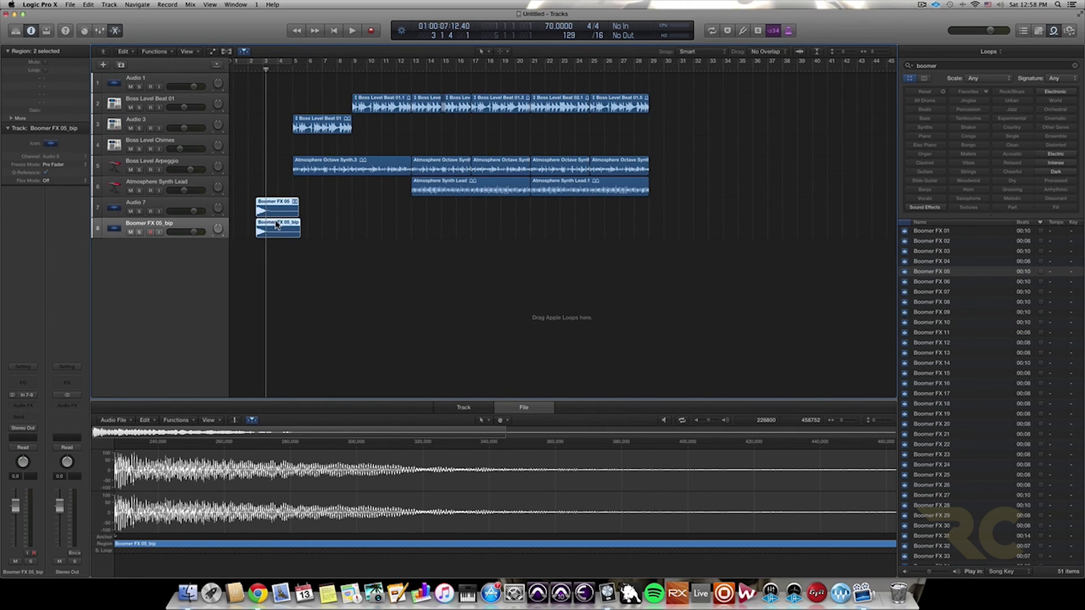
{"action": "left_click", "coordinate": [339, 230]}
{"action": "left_click", "coordinate": [281, 229]}
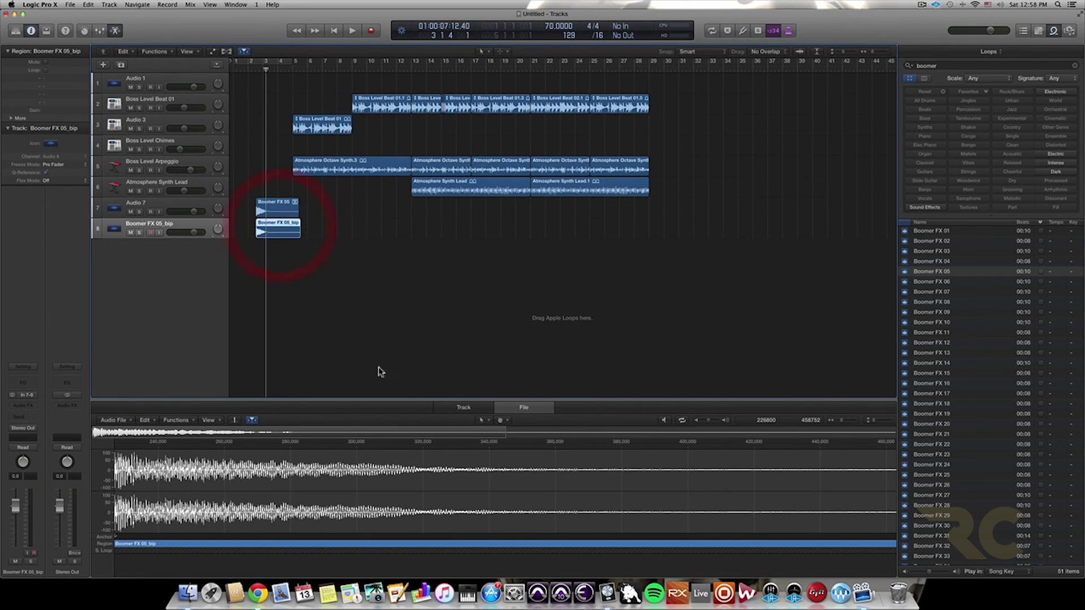
{"action": "left_click", "coordinate": [176, 421]}
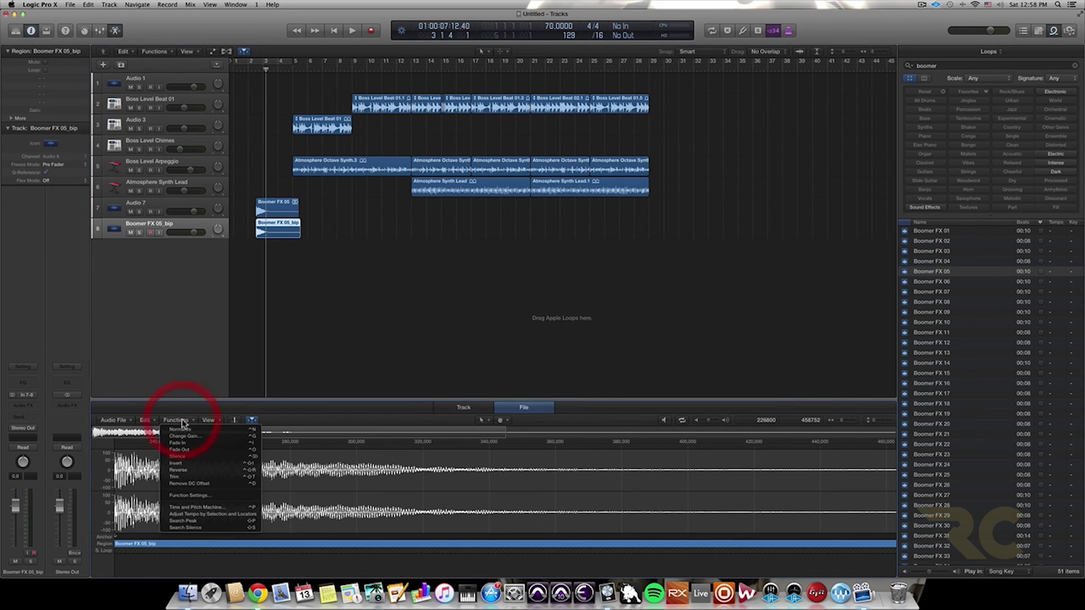
{"action": "left_click", "coordinate": [189, 472]}
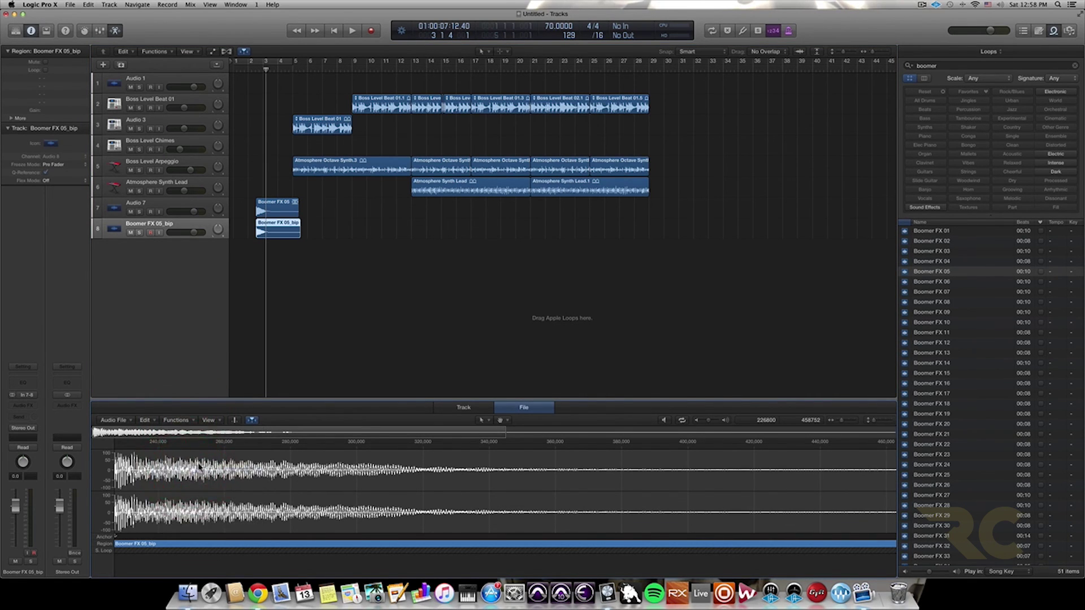
- Move Boomer FX 05 to bar 5 and the reversed Boomer FX 05_bip to bar 2, and play from bar 2
{"action": "left_click_drag", "start_coordinate": [265, 208], "coordinate": [287, 229]}
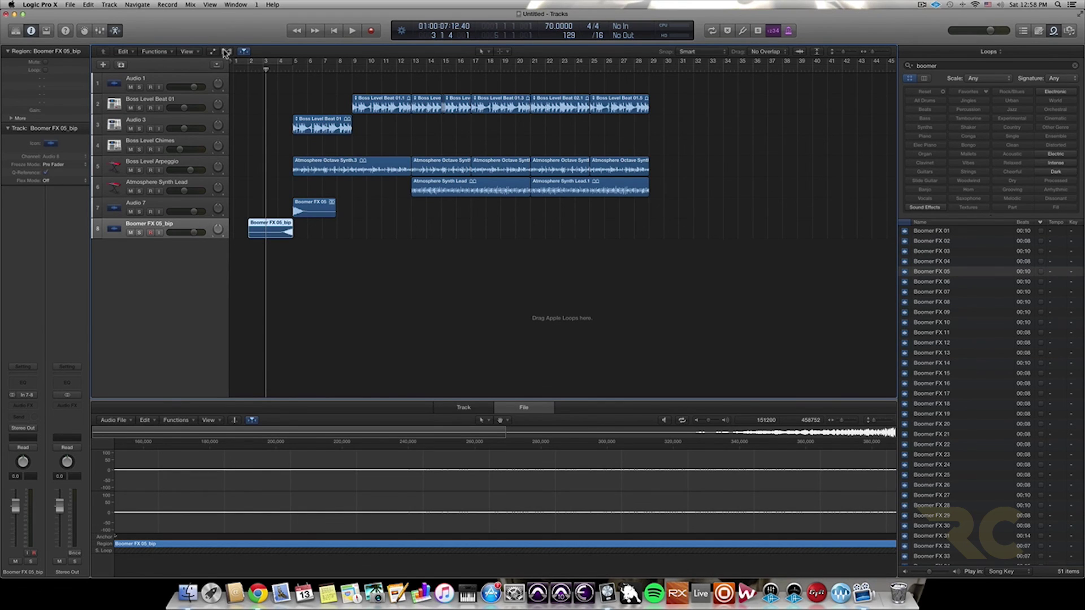
{"action": "left_click", "coordinate": [249, 62]}
{"action": "key", "text": "space"}
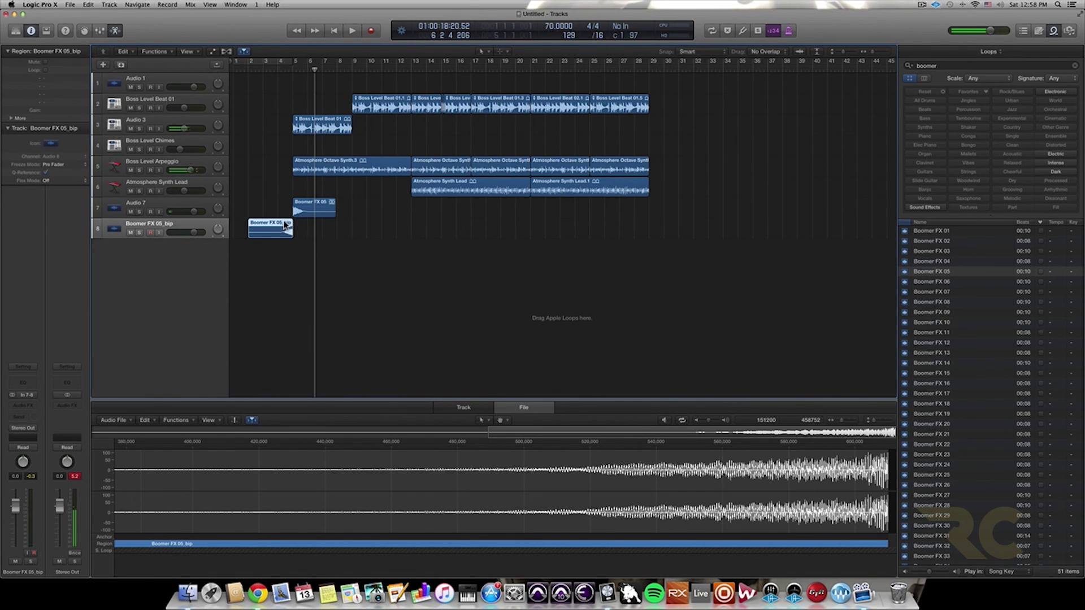
- Shorten the end of the reversed Boomer FX 05_bip region back towards bar 5, where Boomer FX 05 starts
{"action": "left_click_drag", "start_coordinate": [284, 222], "coordinate": [288, 225]}
{"action": "key", "text": "super+Right"}
{"action": "key", "text": "super+Right"}
{"action": "key", "text": "super+Right"}
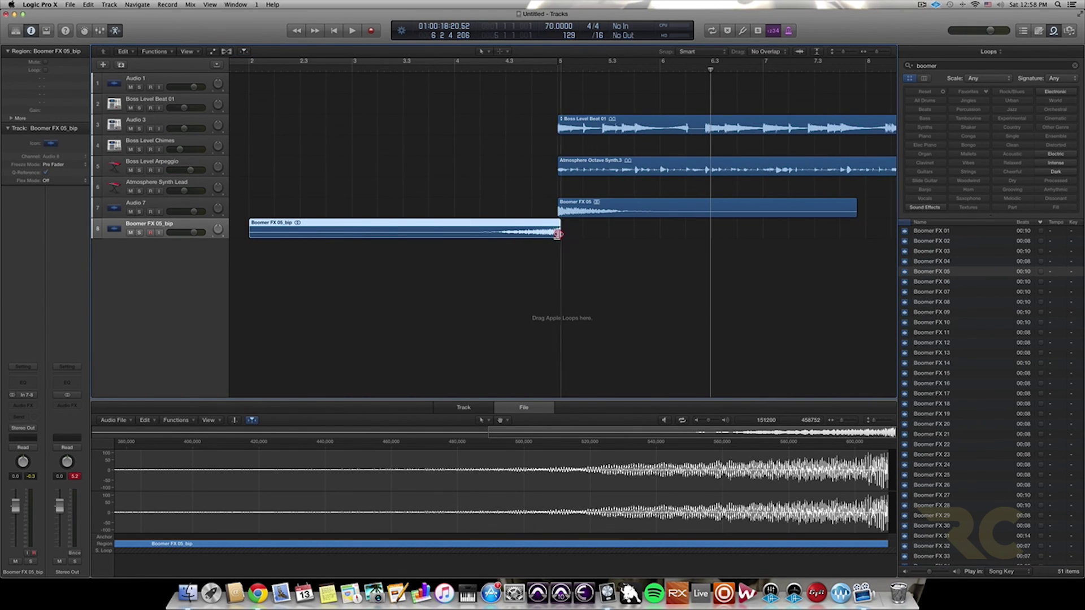
{"action": "left_click_drag", "start_coordinate": [558, 234], "coordinate": [545, 228]}
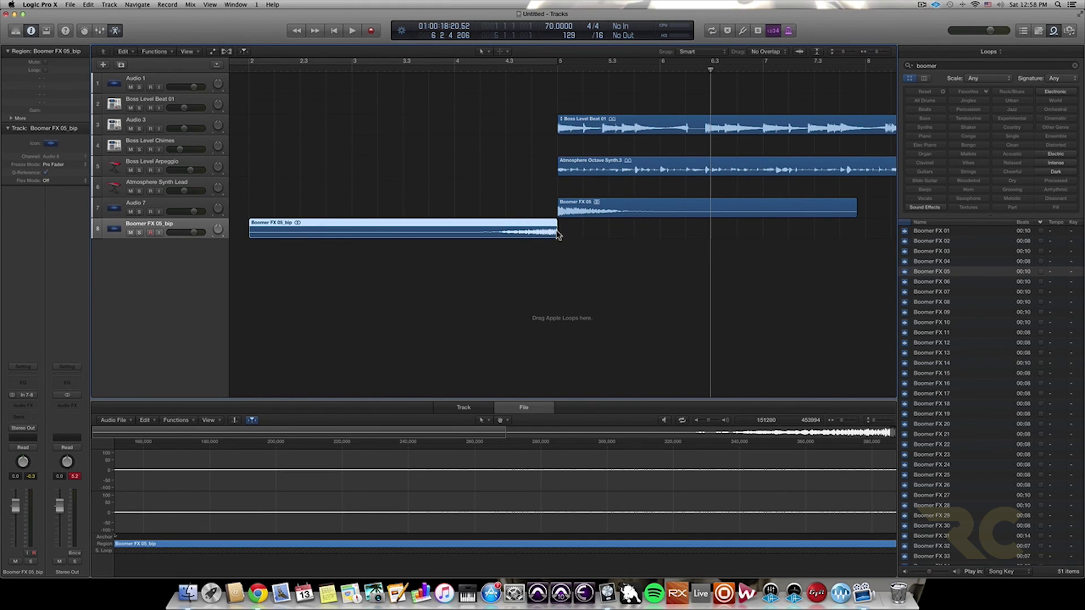
- Fine-trim the overlapping end of the Boomer FX 05_bip region exactly to the start of bar 5
{"action": "scroll", "coordinate": [561, 227], "scroll_direction": "up", "scroll_amount": 6}
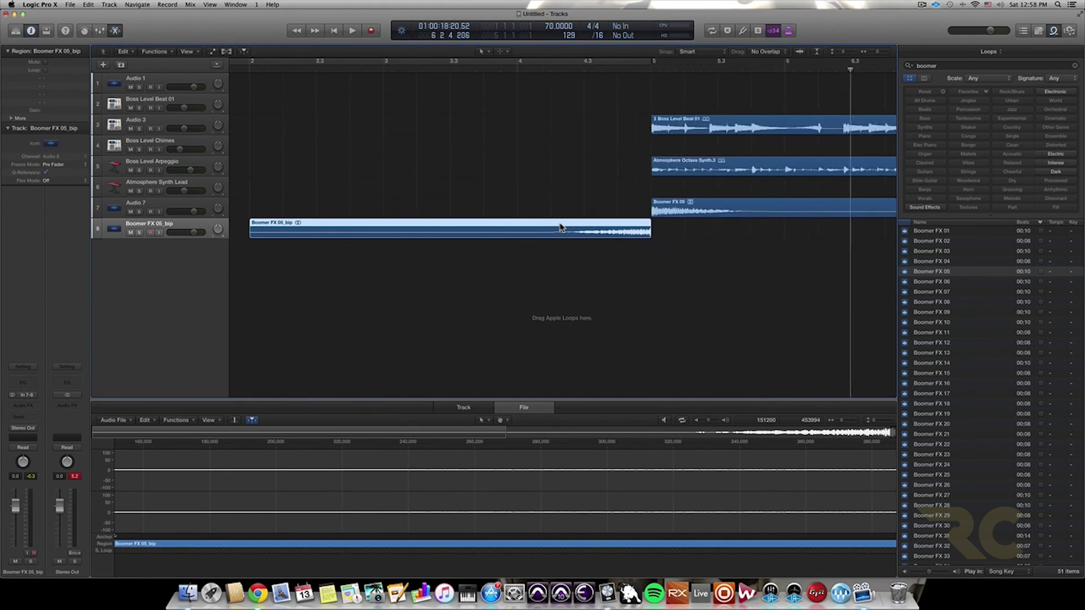
{"action": "scroll", "coordinate": [560, 227], "scroll_direction": "up", "scroll_amount": 10}
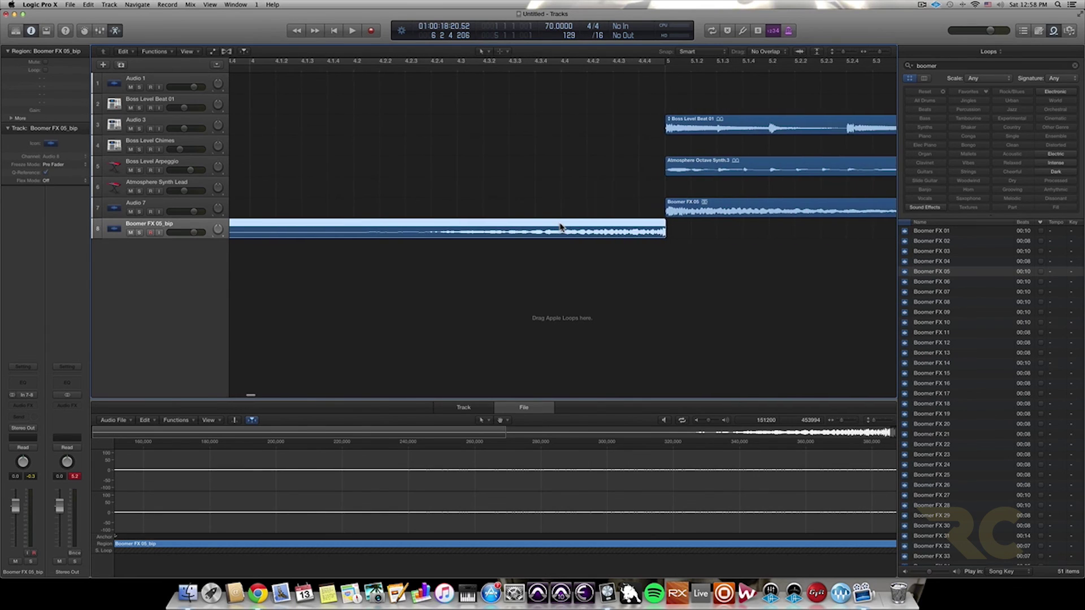
{"action": "scroll", "coordinate": [561, 227], "scroll_direction": "right", "scroll_amount": 10}
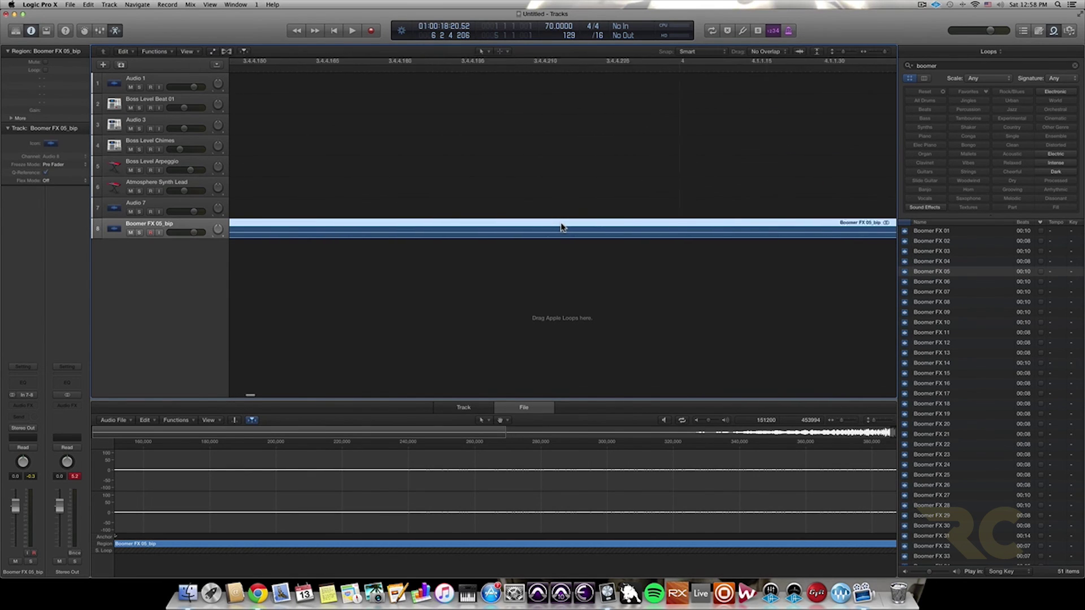
{"action": "scroll", "coordinate": [561, 227], "scroll_direction": "right", "scroll_amount": 10}
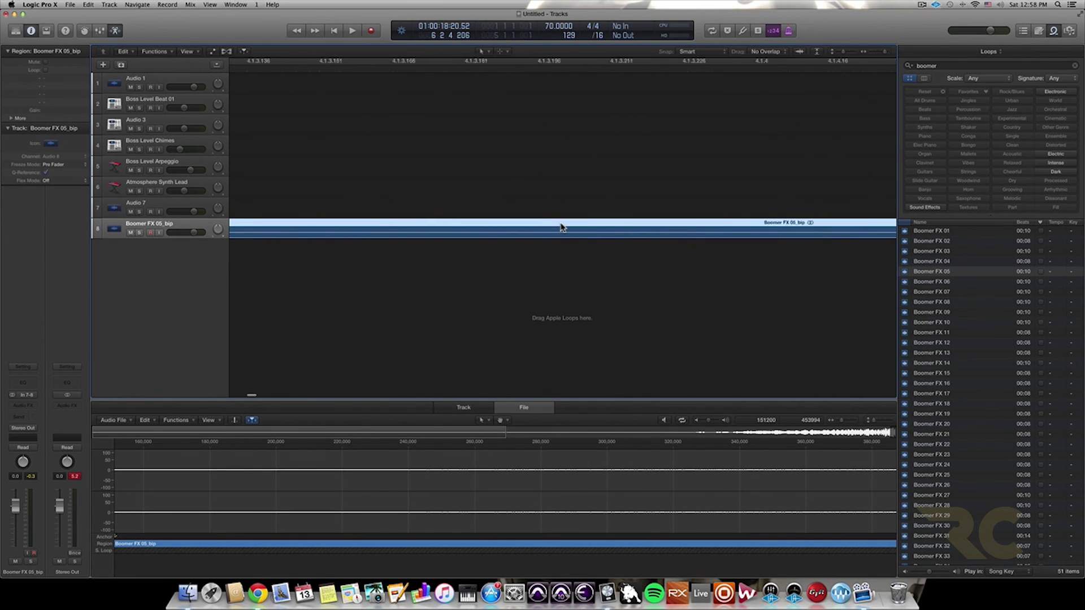
{"action": "scroll", "coordinate": [561, 227], "scroll_direction": "right", "scroll_amount": 10}
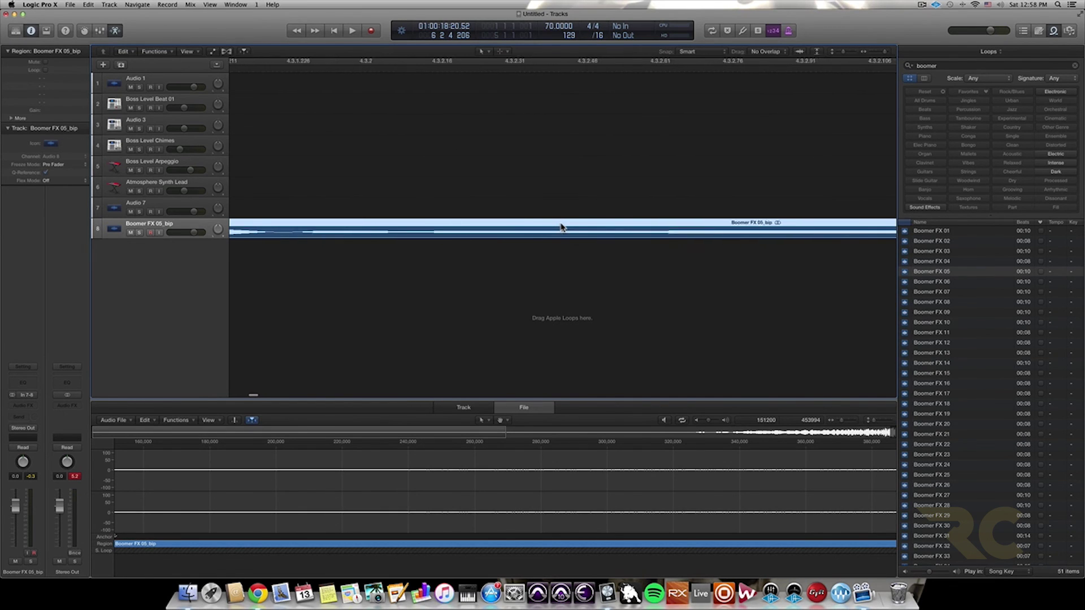
{"action": "scroll", "coordinate": [561, 228], "scroll_direction": "right", "scroll_amount": 8}
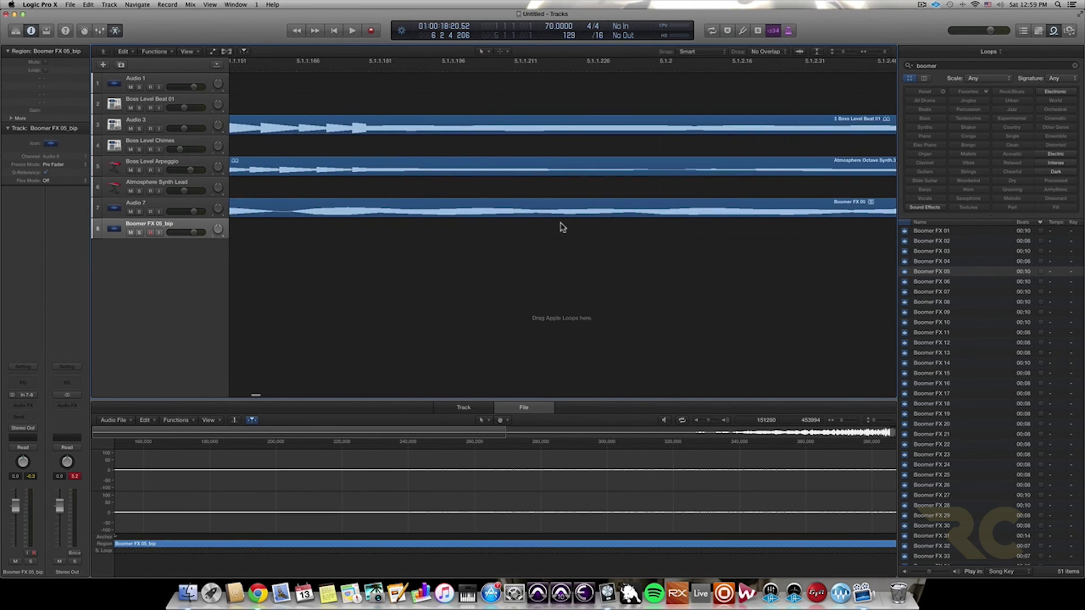
{"action": "scroll", "coordinate": [561, 227], "scroll_direction": "left", "scroll_amount": 10}
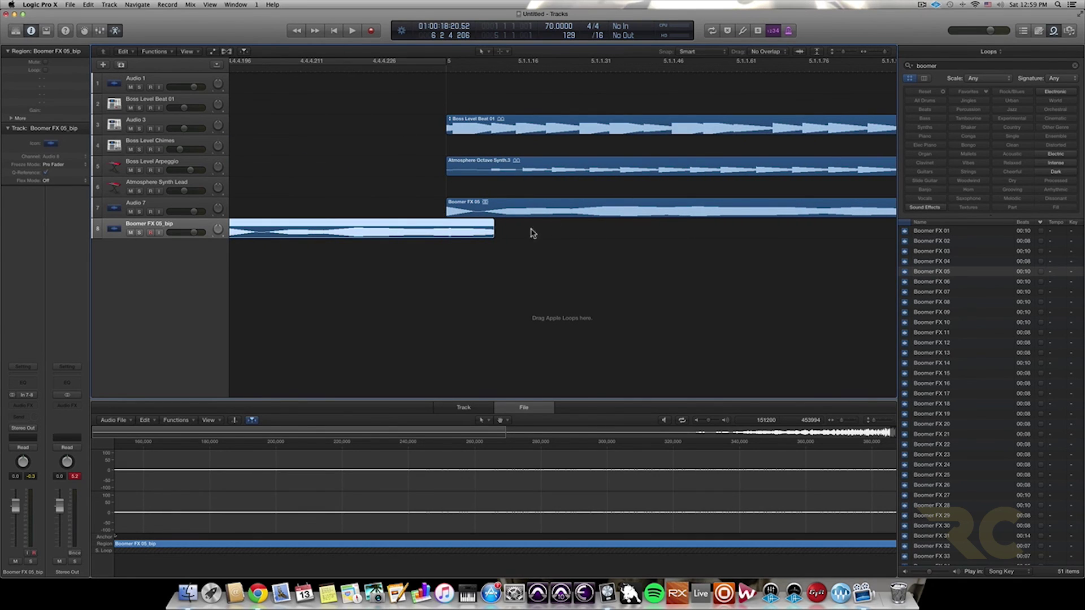
{"action": "left_click_drag", "start_coordinate": [494, 232], "coordinate": [445, 234]}
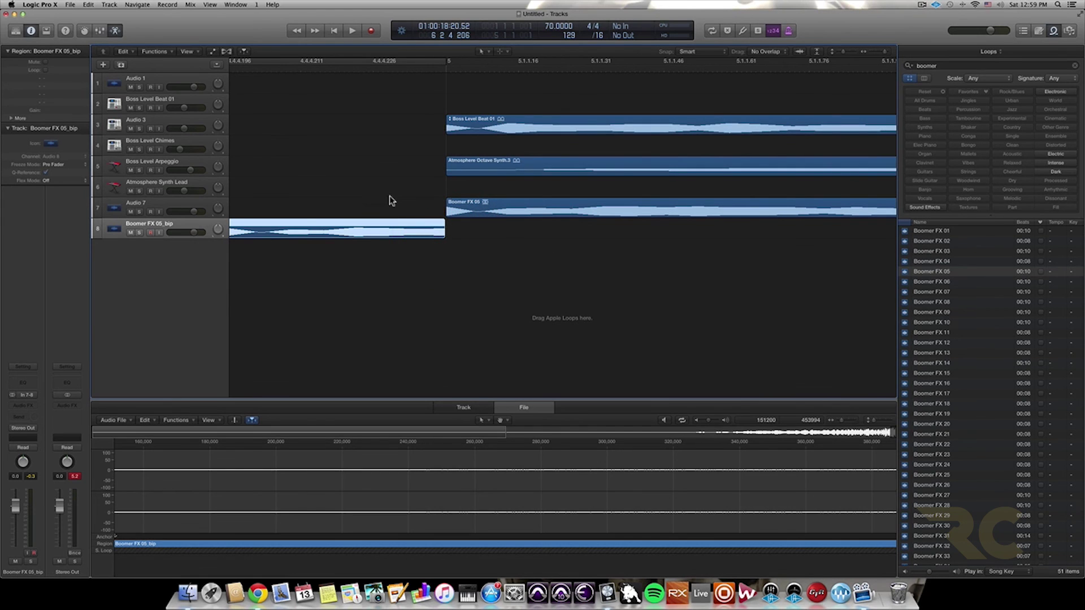
- Zoom the timeline back out to view the transition from the reversed effect into the regions at bar 5
{"action": "key", "text": "super+Left"}
{"action": "key", "text": "super+Left"}
{"action": "key", "text": "super+Left"}
{"action": "key", "text": "super+Left"}
{"action": "key", "text": "super+Left"}
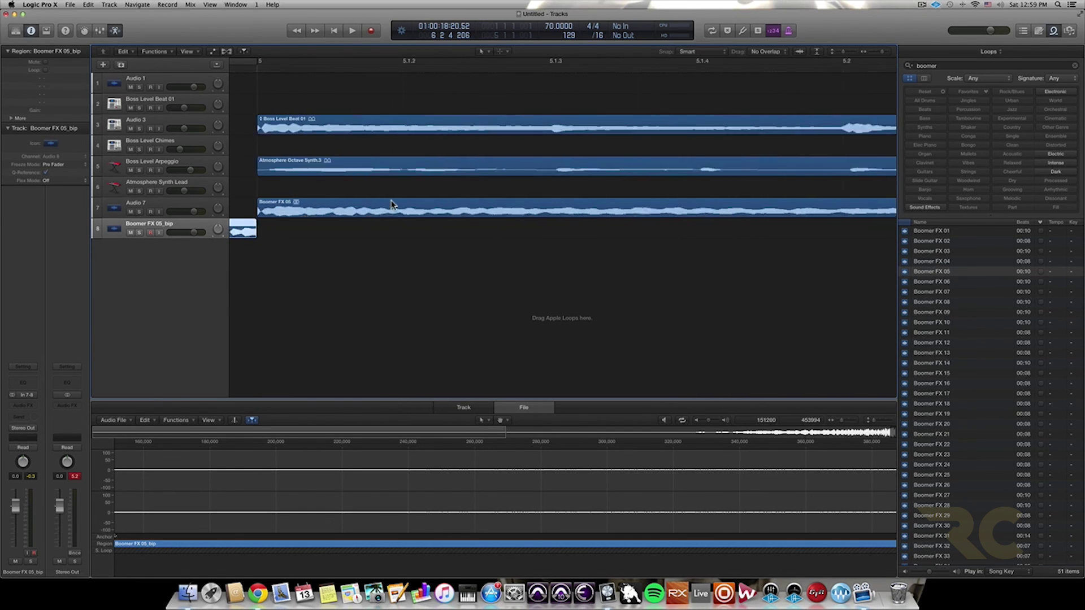
{"action": "scroll", "coordinate": [392, 205], "scroll_direction": "left", "scroll_amount": 10}
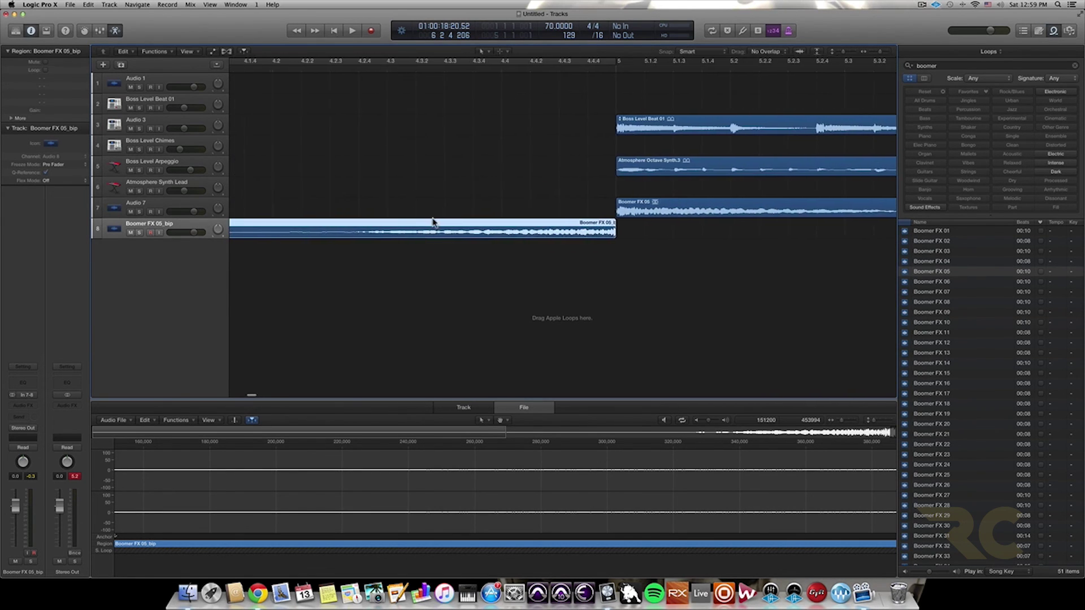
{"action": "key", "text": "super+Left"}
{"action": "key", "text": "super+Left"}
{"action": "key", "text": "super+Left"}
{"action": "key", "text": "super+Left"}
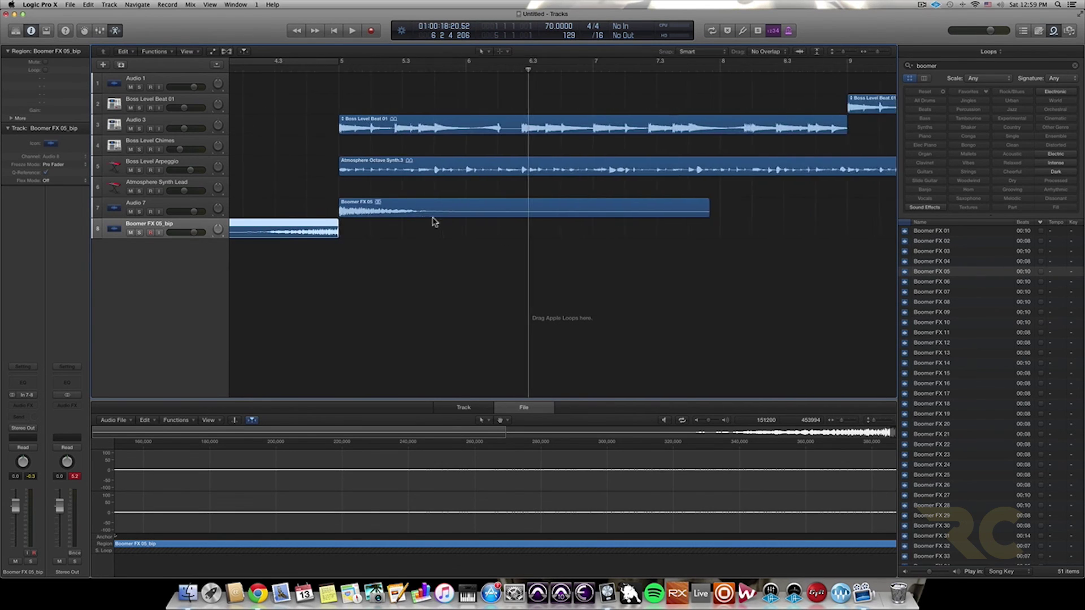
{"action": "scroll", "coordinate": [433, 222], "scroll_direction": "left", "scroll_amount": 5}
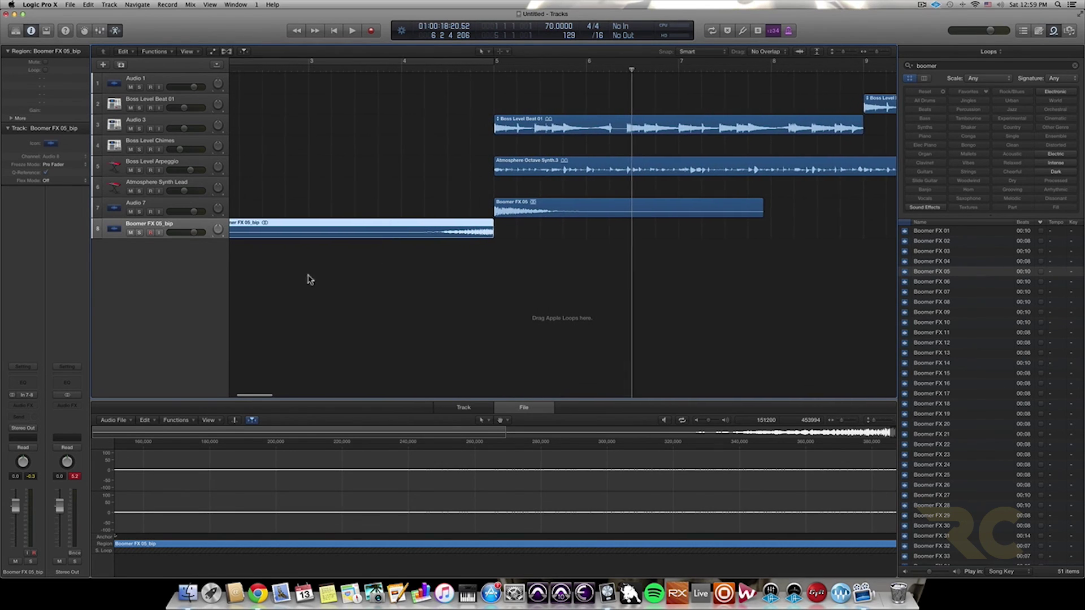
- Add a send to Bus 1 on the Boomer FX 05_bip track
{"action": "left_click", "coordinate": [24, 417]}
{"action": "mouse_move", "coordinate": [29, 455]}
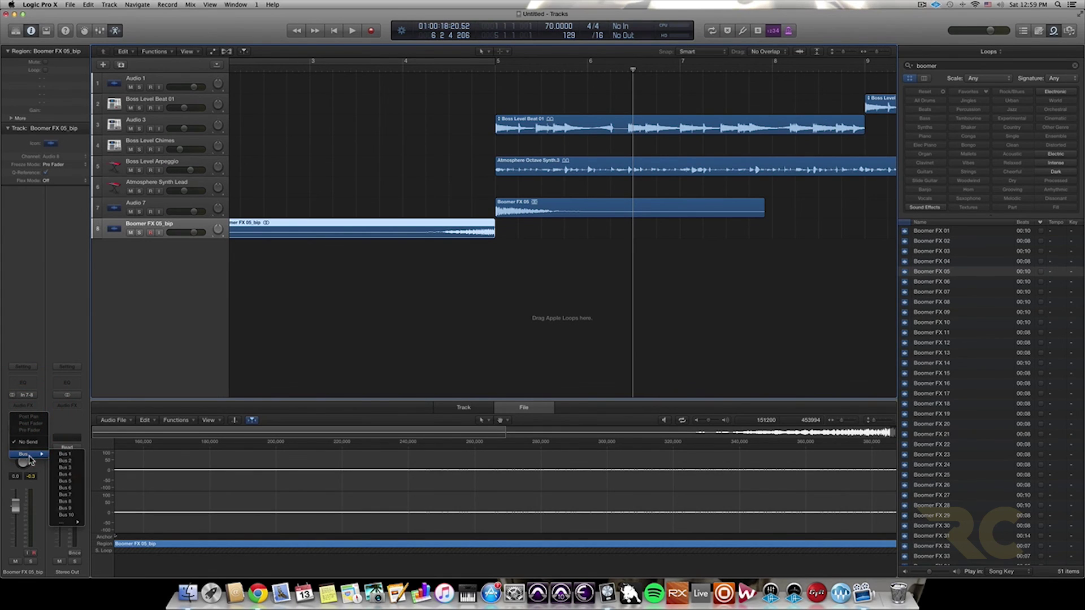
{"action": "left_click", "coordinate": [66, 455]}
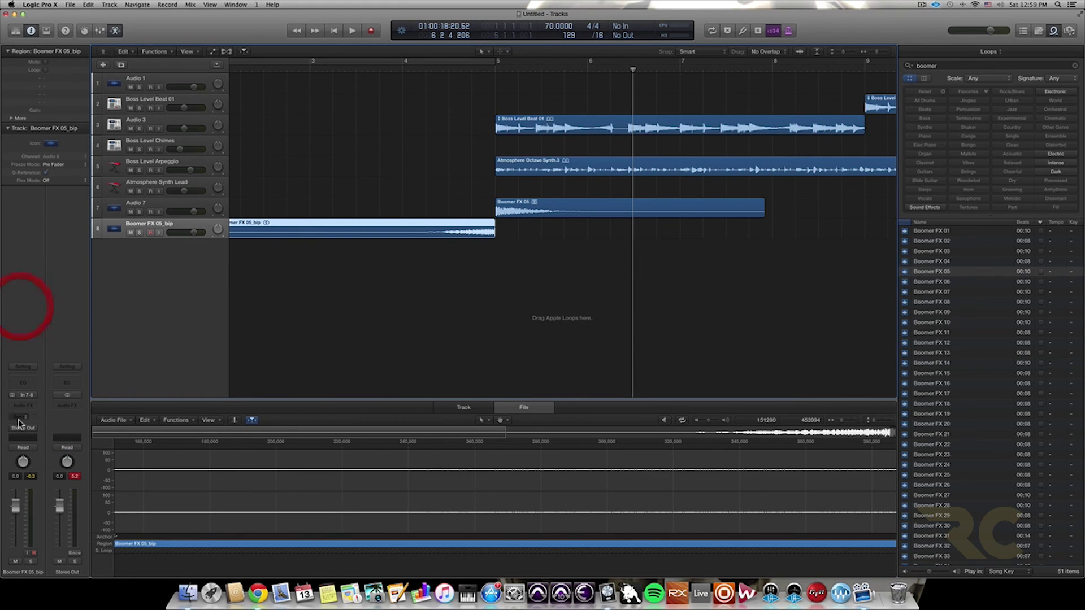
{"action": "left_click", "coordinate": [25, 419]}
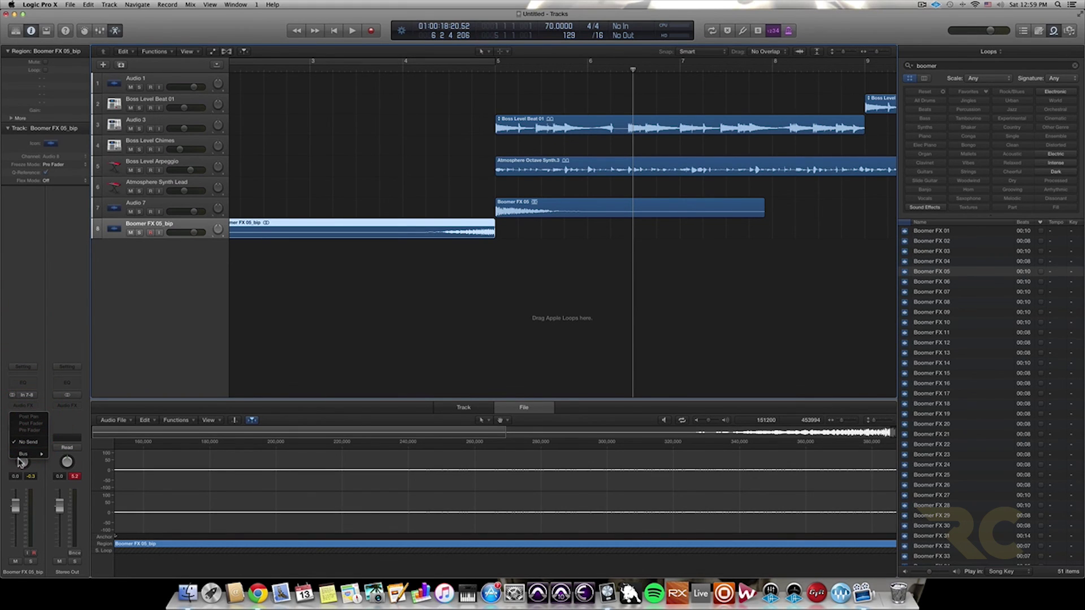
{"action": "mouse_move", "coordinate": [24, 455]}
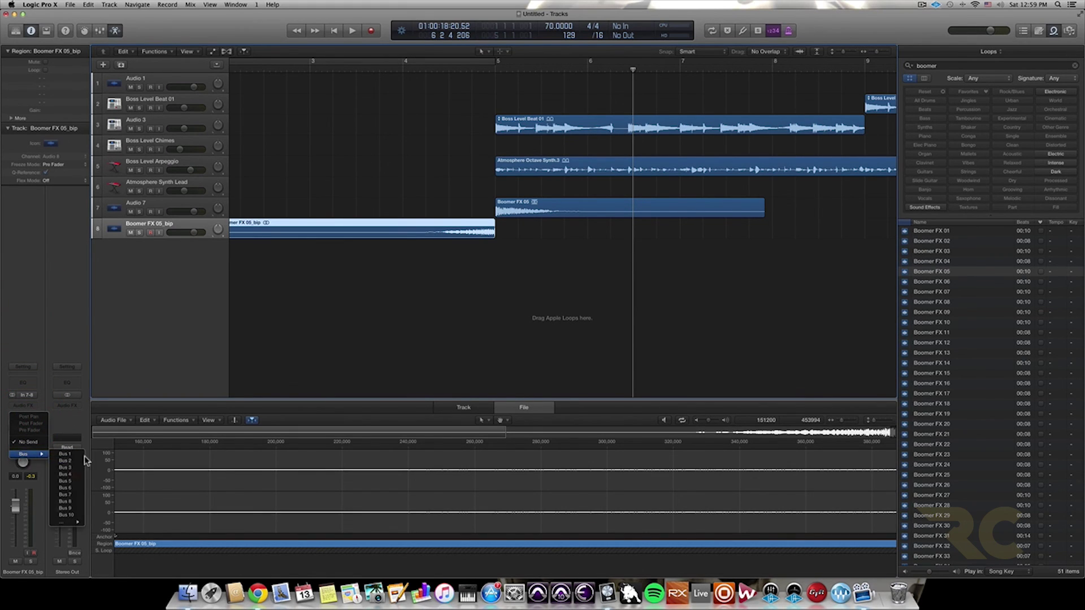
{"action": "left_click", "coordinate": [66, 455]}
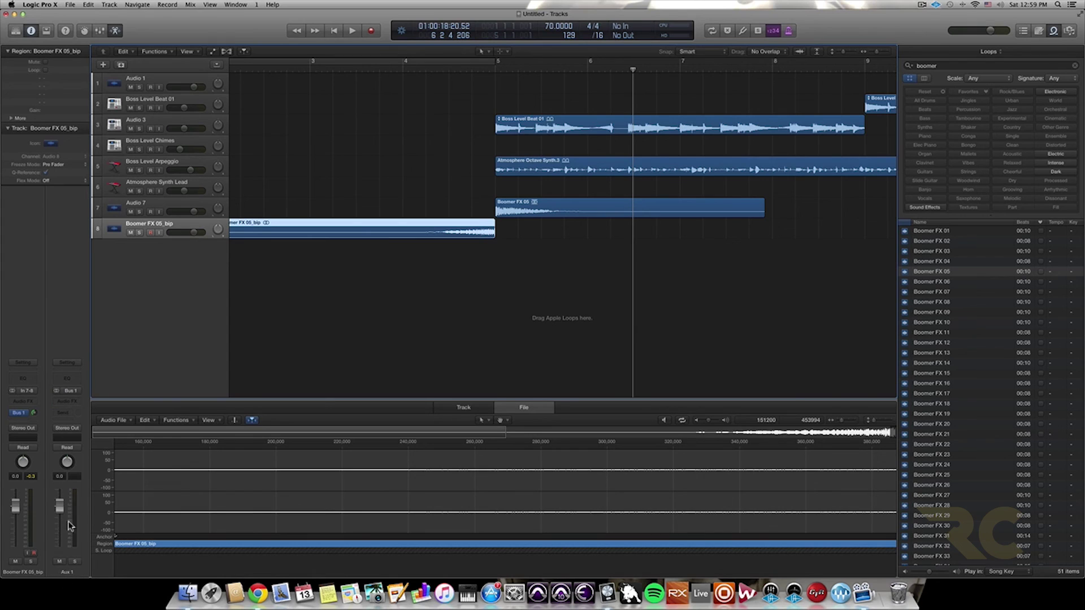
- Insert the Space Designer reverb on the Aux 1 channel fed by Bus 1
{"action": "left_click", "coordinate": [67, 400]}
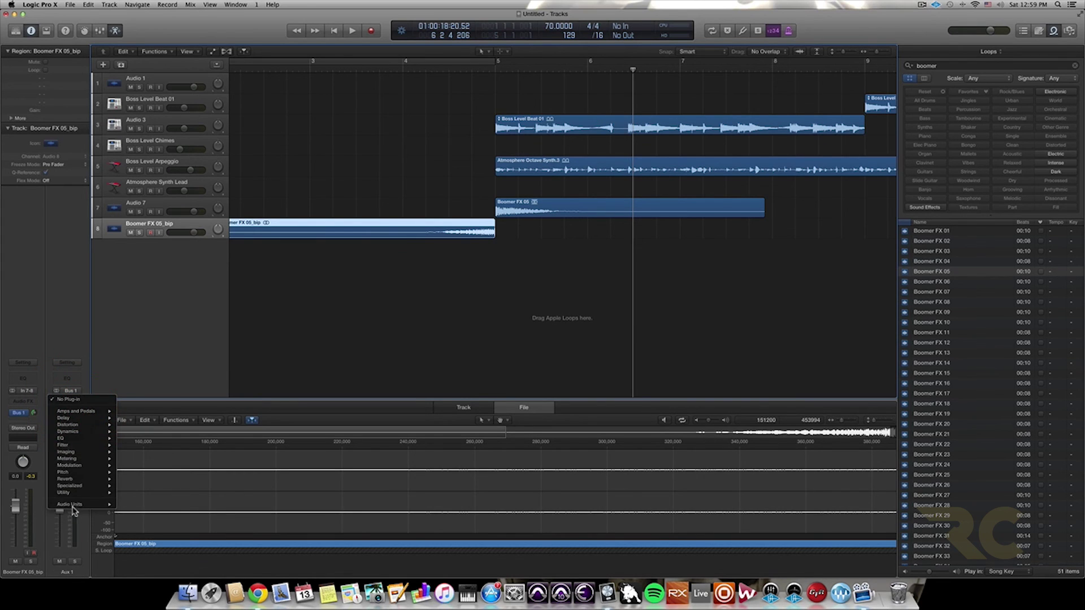
{"action": "mouse_move", "coordinate": [77, 505]}
{"action": "mouse_move", "coordinate": [161, 473]}
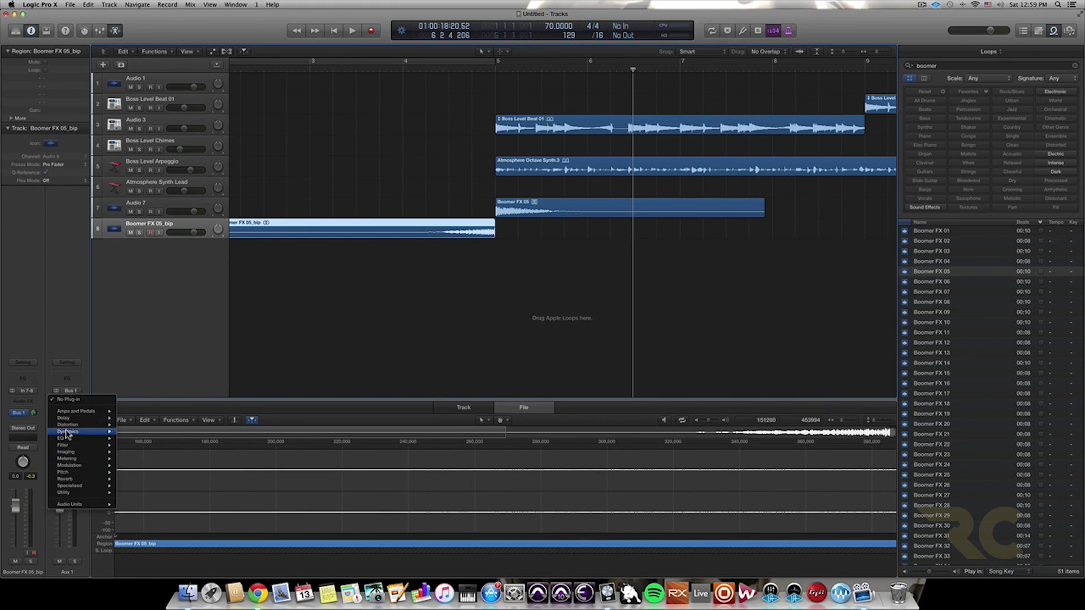
{"action": "mouse_move", "coordinate": [71, 480]}
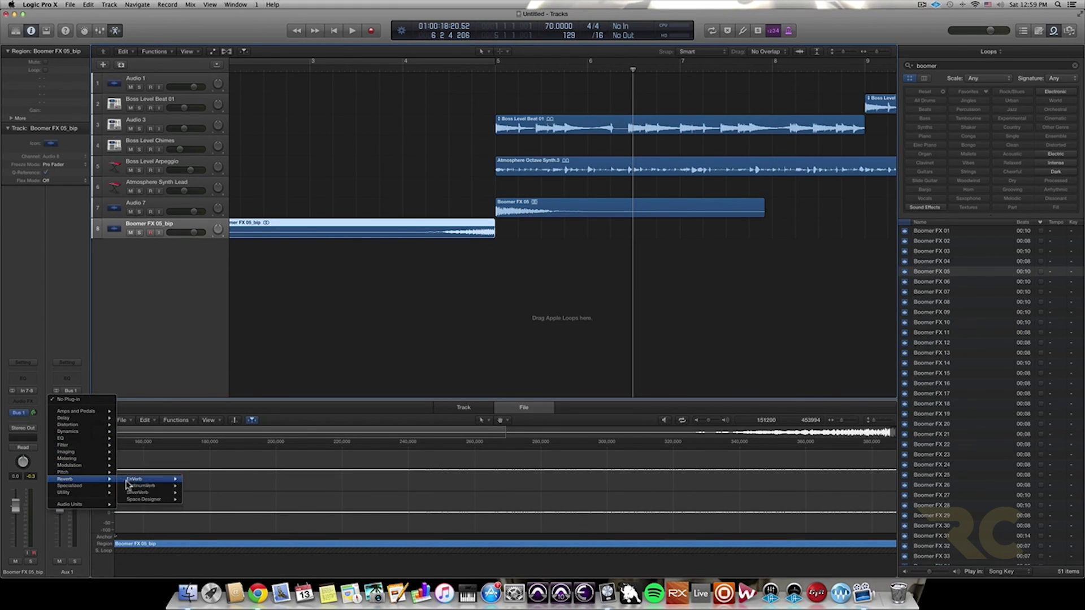
{"action": "left_click", "coordinate": [198, 501]}
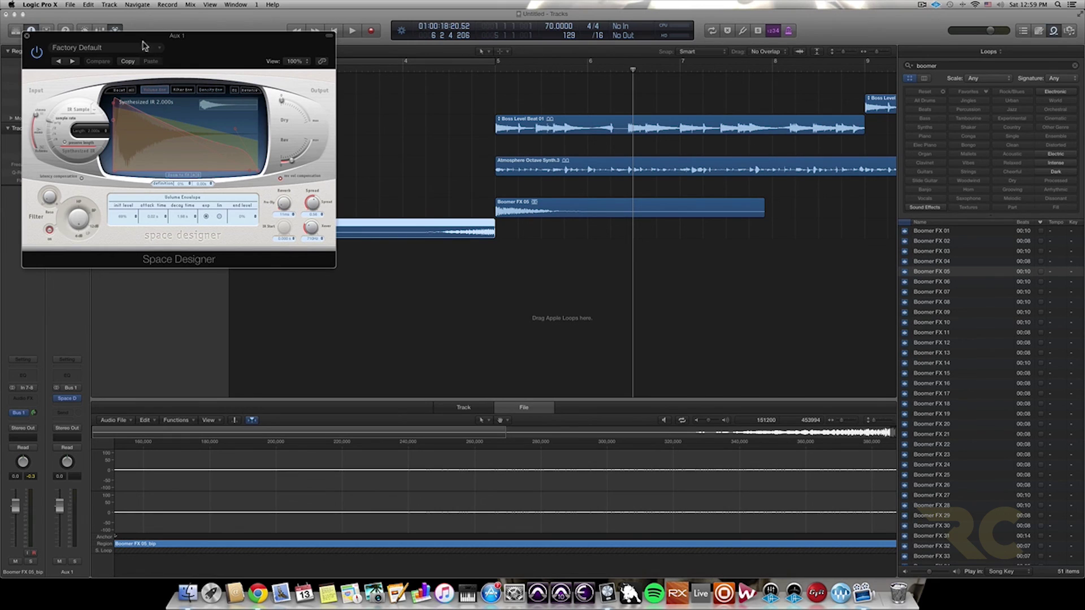
- Load the large hall preset 06.6s Botta Church in Space Designer and close the plug-in window
{"action": "left_click", "coordinate": [142, 46]}
{"action": "mouse_move", "coordinate": [74, 199]}
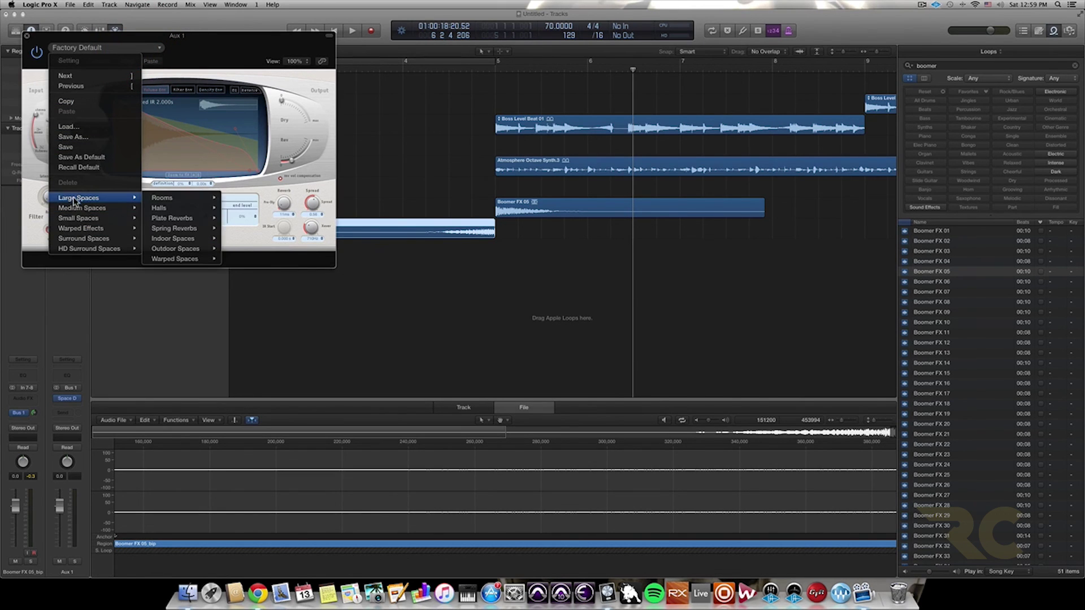
{"action": "mouse_move", "coordinate": [156, 211]}
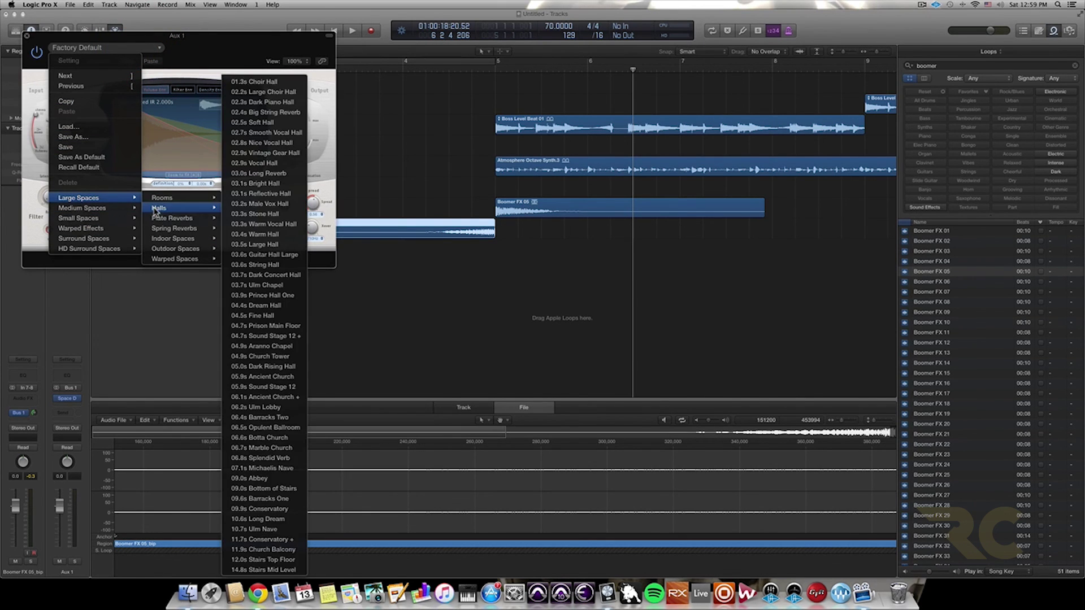
{"action": "left_click", "coordinate": [262, 437]}
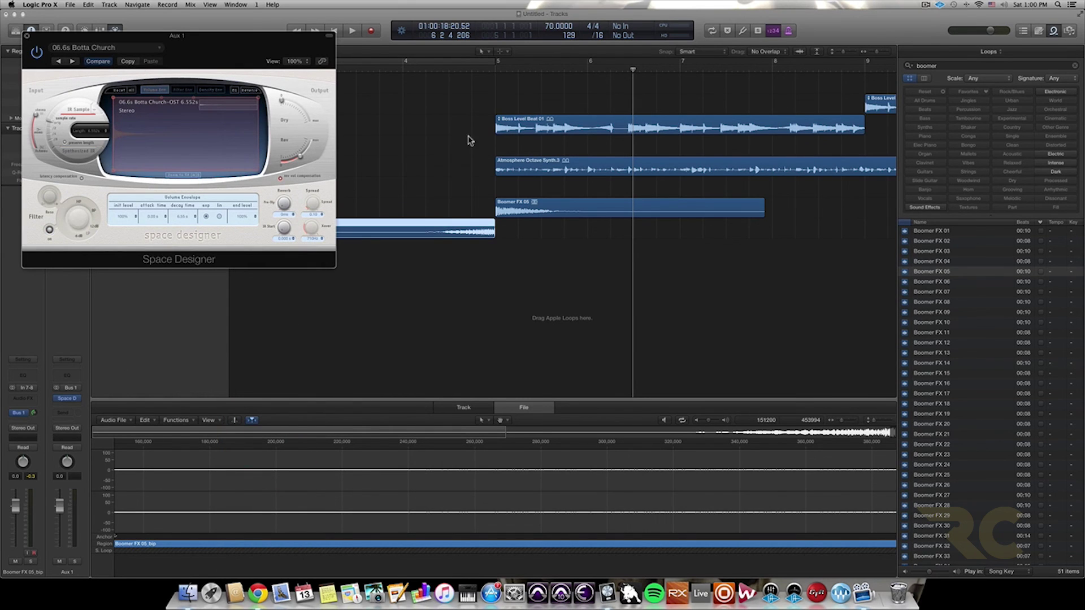
{"action": "left_click", "coordinate": [26, 36]}
- Play the arrangement from bar 2 to hear the reverb on the reversed effect, and stop after bar 6
{"action": "scroll", "coordinate": [277, 116], "scroll_direction": "left", "scroll_amount": 3}
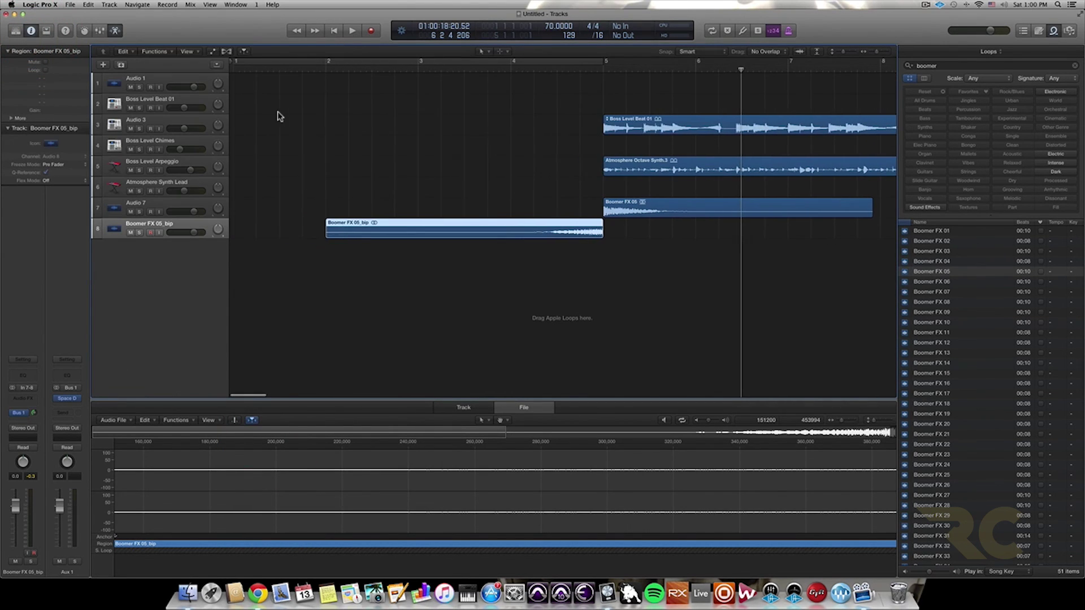
{"action": "left_click", "coordinate": [348, 68]}
{"action": "key", "text": "space"}
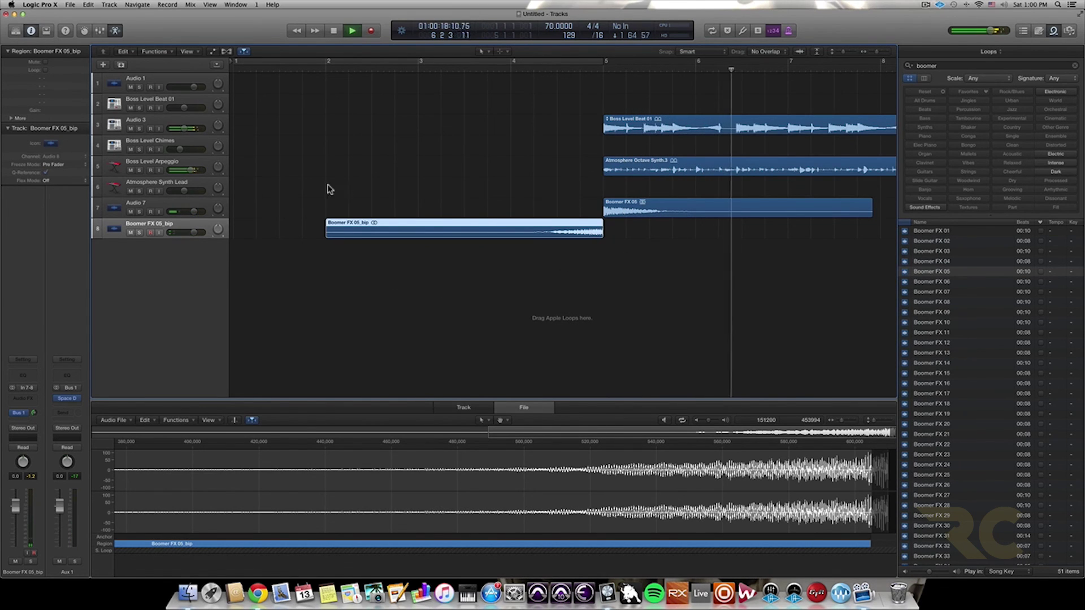
{"action": "key", "text": "space"}
- Send the Audio 7 track, which holds Boomer FX 05, to the reverb on Bus 1
{"action": "left_click", "coordinate": [166, 207]}
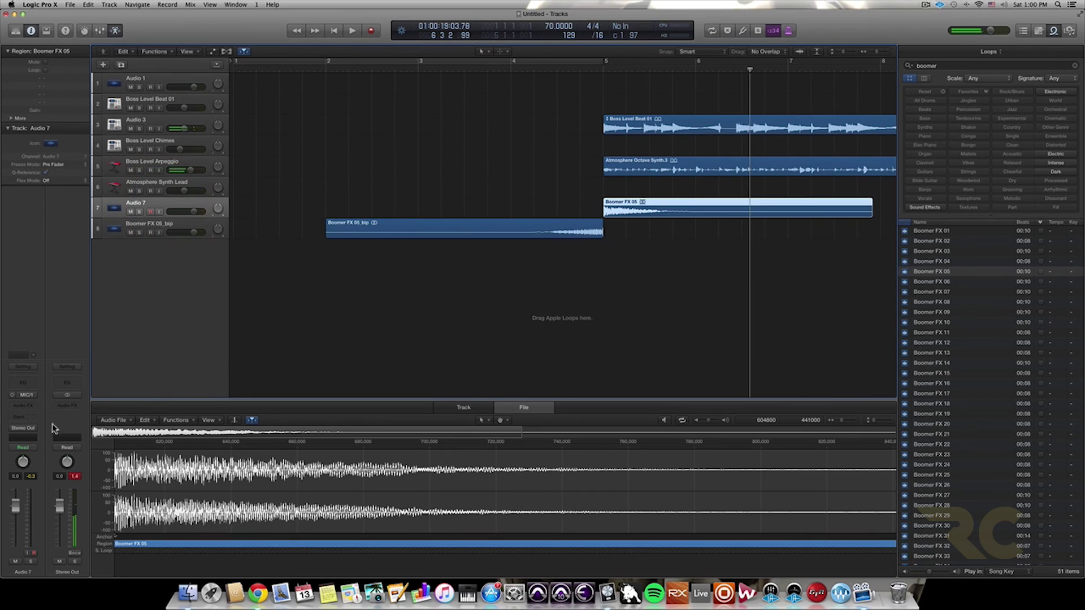
{"action": "left_click", "coordinate": [24, 421]}
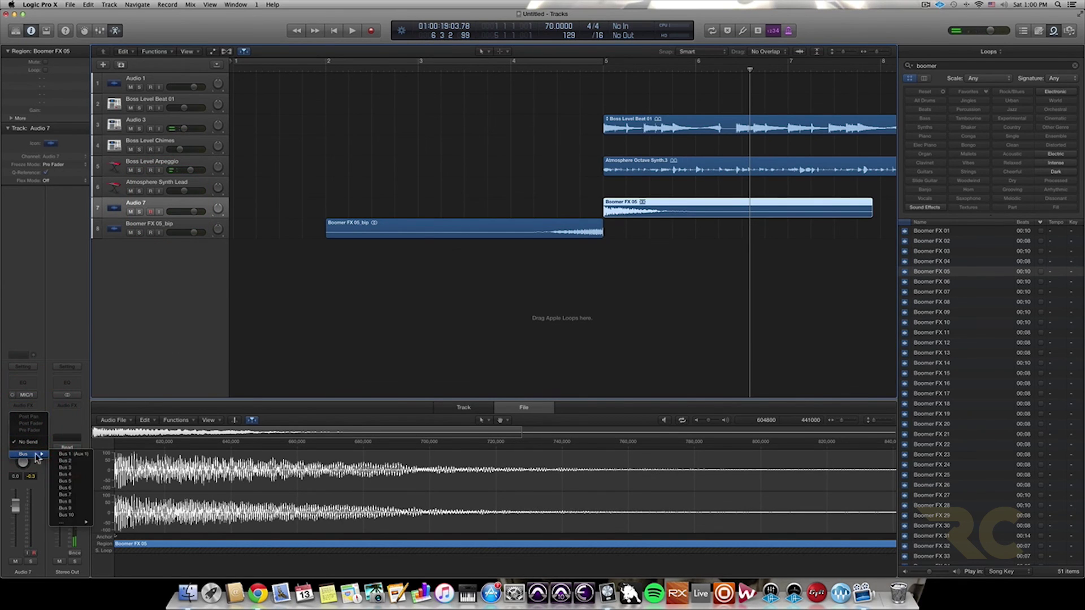
{"action": "left_click", "coordinate": [62, 456]}
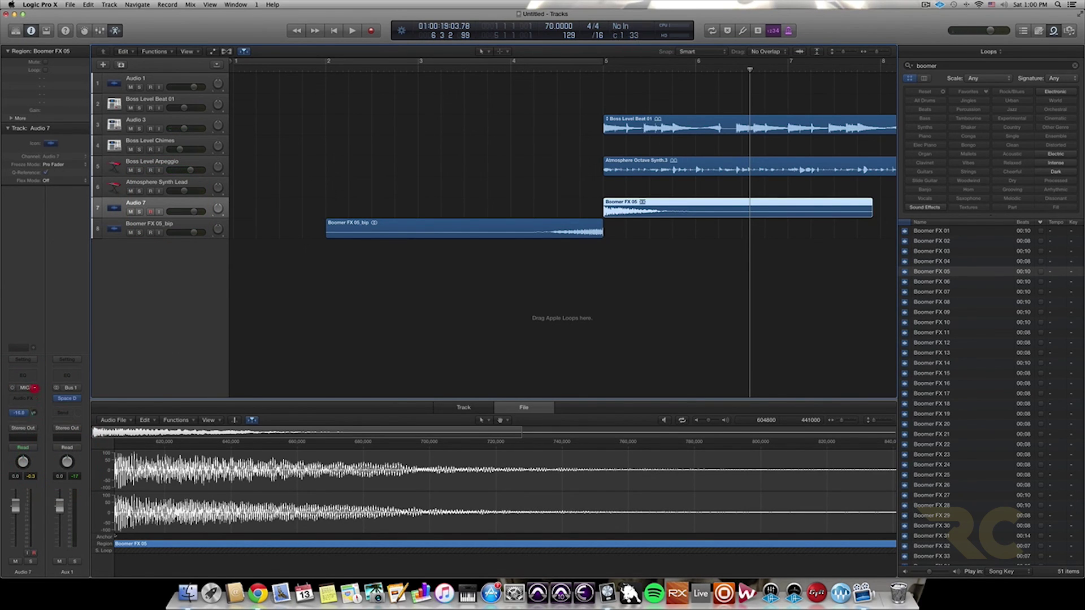
- Replay the transition into bar 5 and raise Audio 7's Bus 1 send level during playback
{"action": "left_click", "coordinate": [354, 361]}
{"action": "key", "text": "space"}
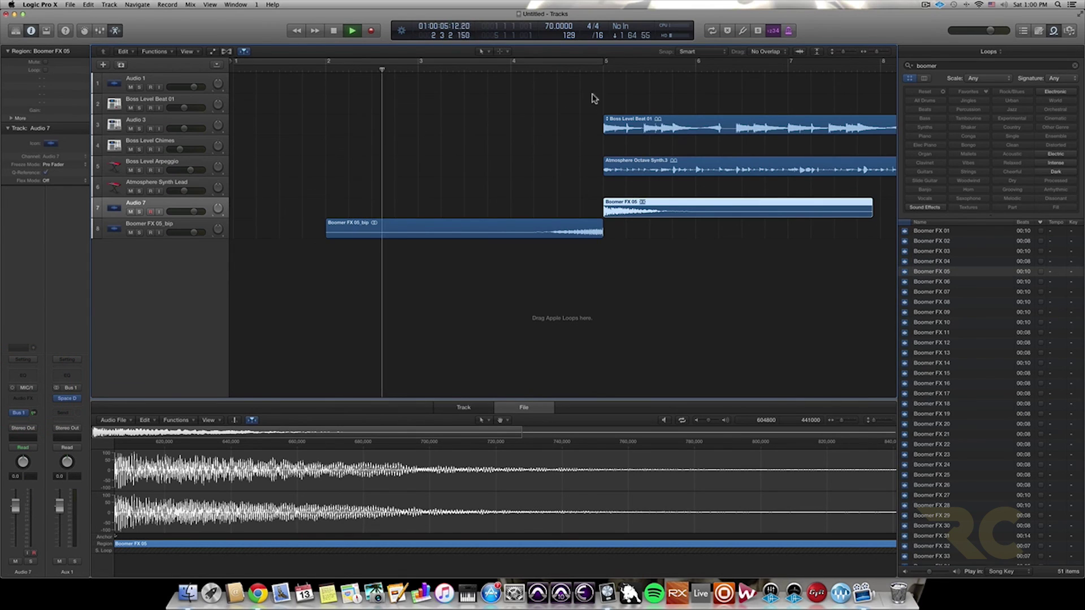
{"action": "left_click", "coordinate": [528, 69]}
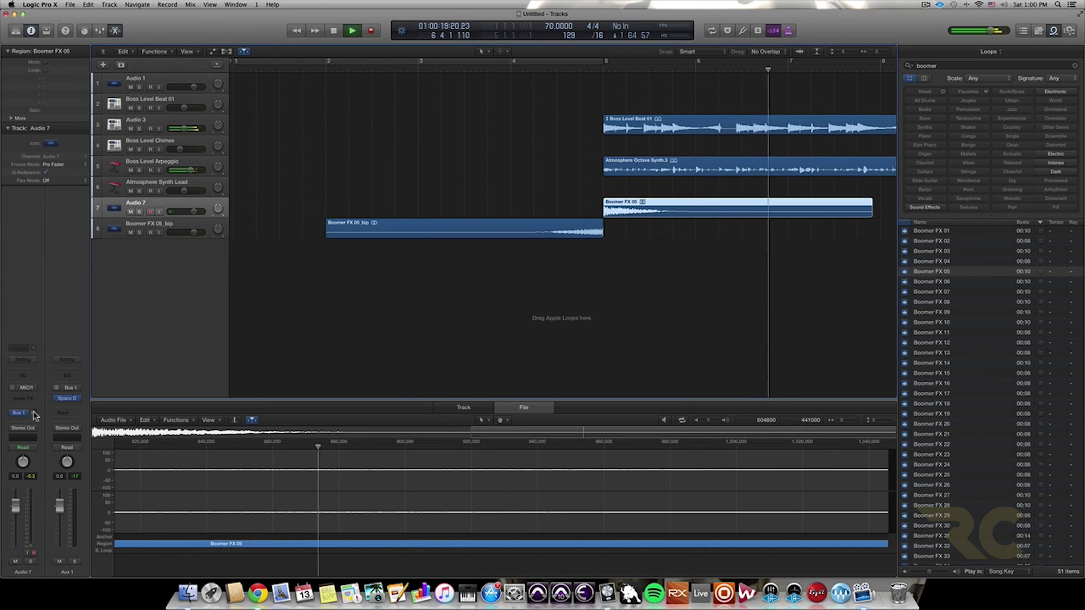
{"action": "left_click_drag", "start_coordinate": [33, 413], "coordinate": [35, 403]}
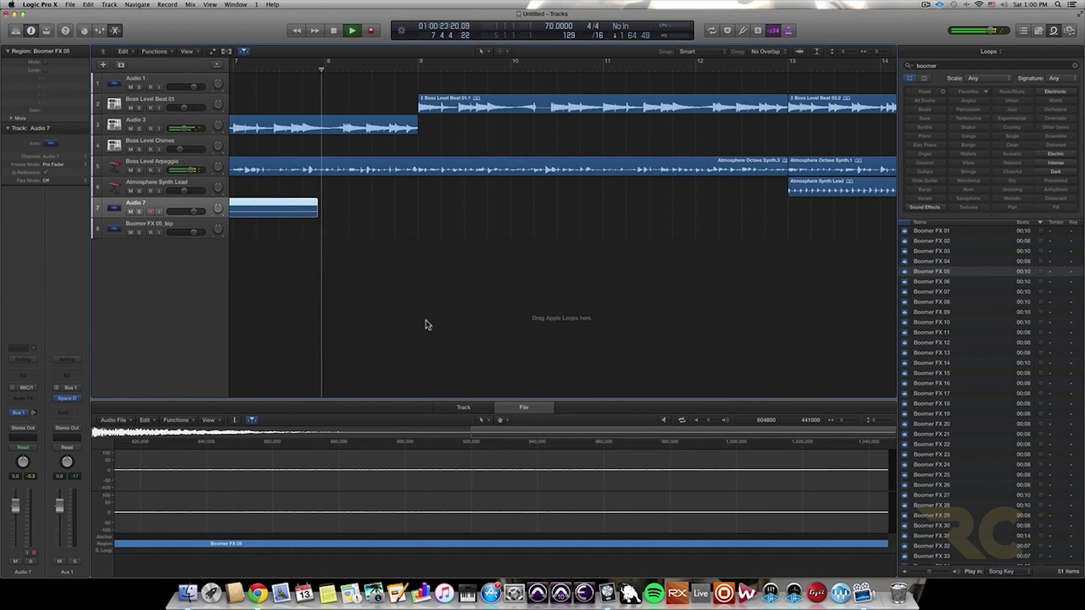
- Try a copy of Boomer FX 05 at bar 9, listen to it under the beat change, and delete the copy
{"action": "scroll", "coordinate": [497, 315], "scroll_direction": "down", "scroll_amount": 5}
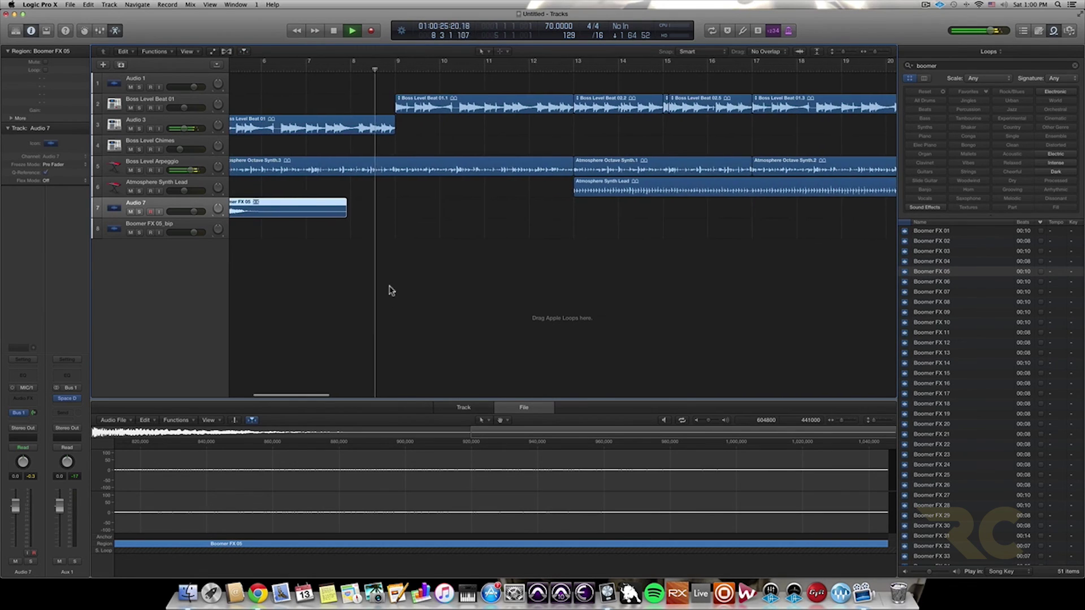
{"action": "scroll", "coordinate": [389, 287], "scroll_direction": "left", "scroll_amount": 3}
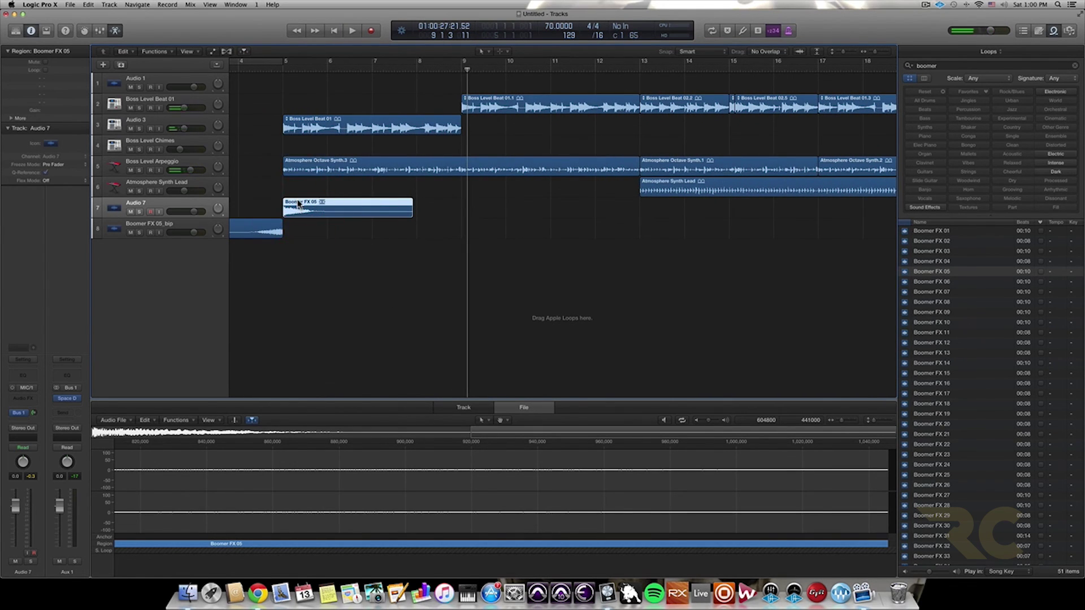
{"action": "left_click_drag", "start_coordinate": [297, 204], "coordinate": [473, 209]}
{"action": "double_click", "coordinate": [449, 66]}
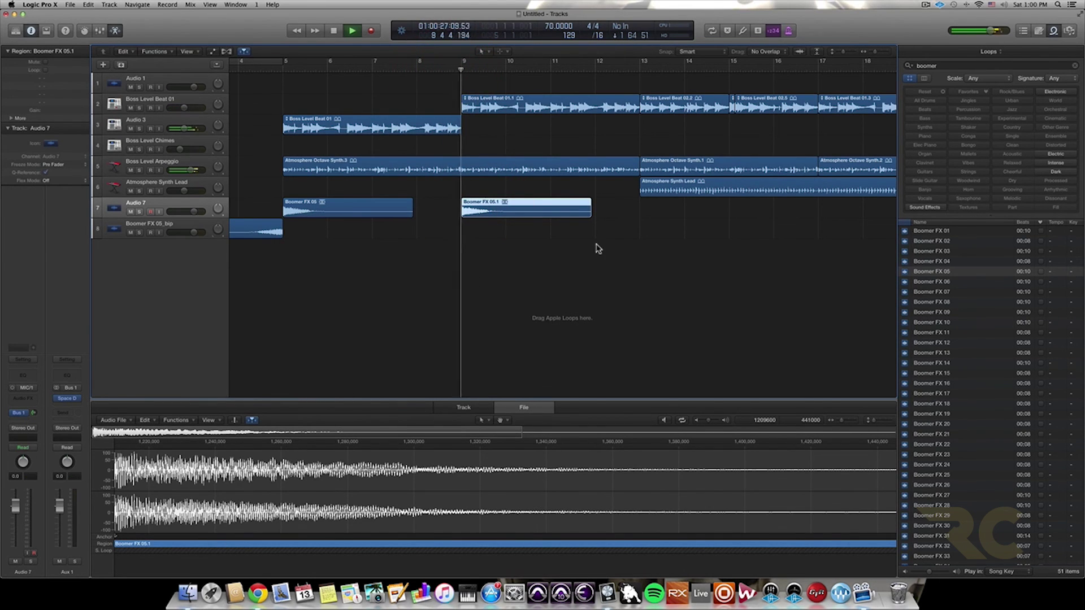
{"action": "key", "text": "space"}
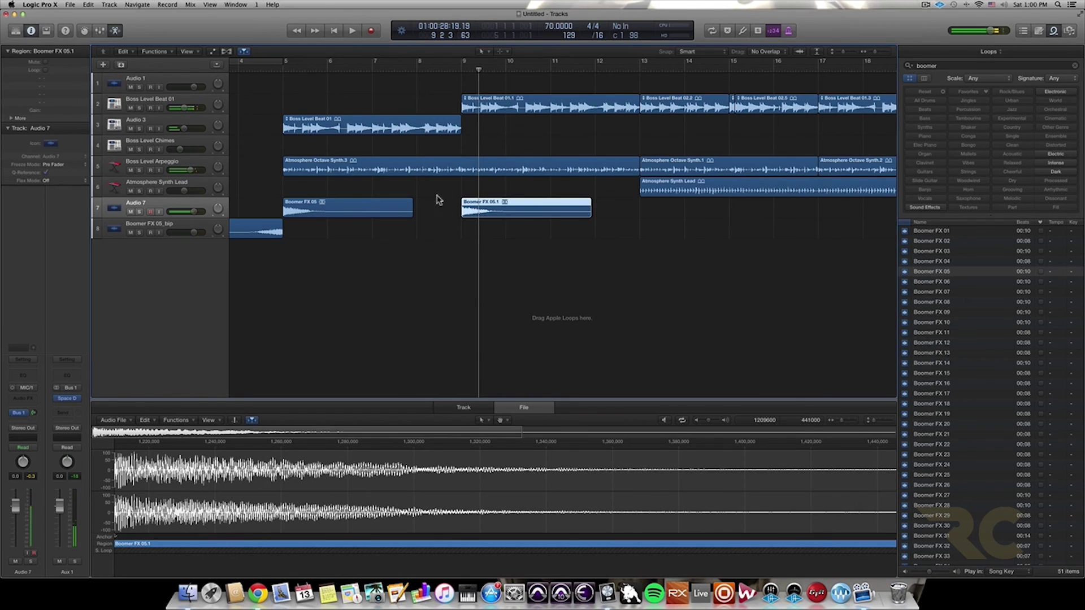
{"action": "key", "text": "Delete"}
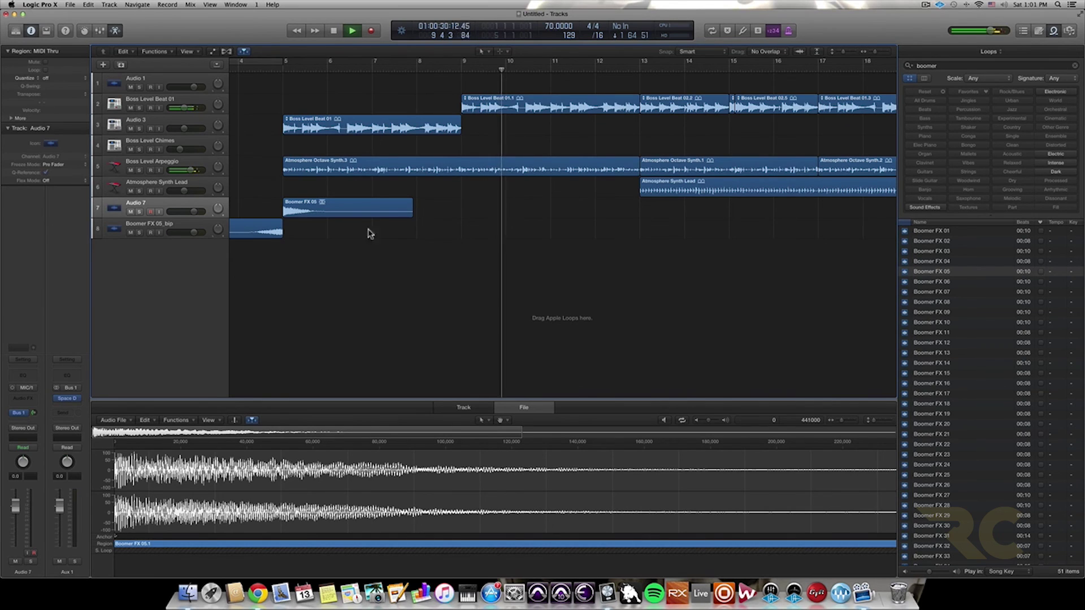
- Raise the Boss Level Beat 01 track volume to -3.4 dB and lower the Atmosphere Synth Lead track volume during playback
{"action": "left_click_drag", "start_coordinate": [186, 108], "coordinate": [196, 108]}
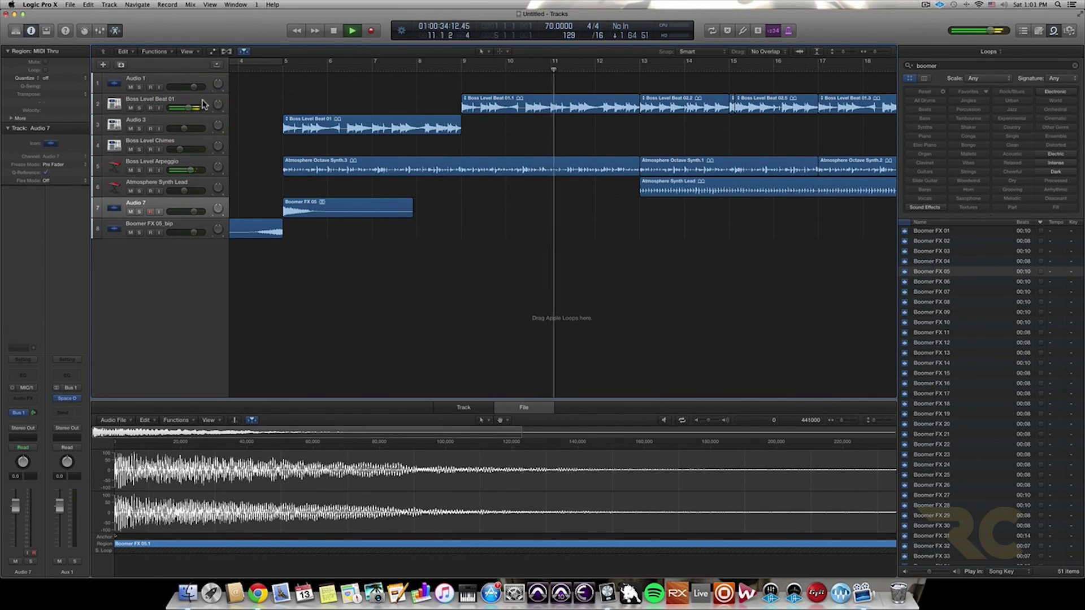
{"action": "left_click", "coordinate": [189, 103]}
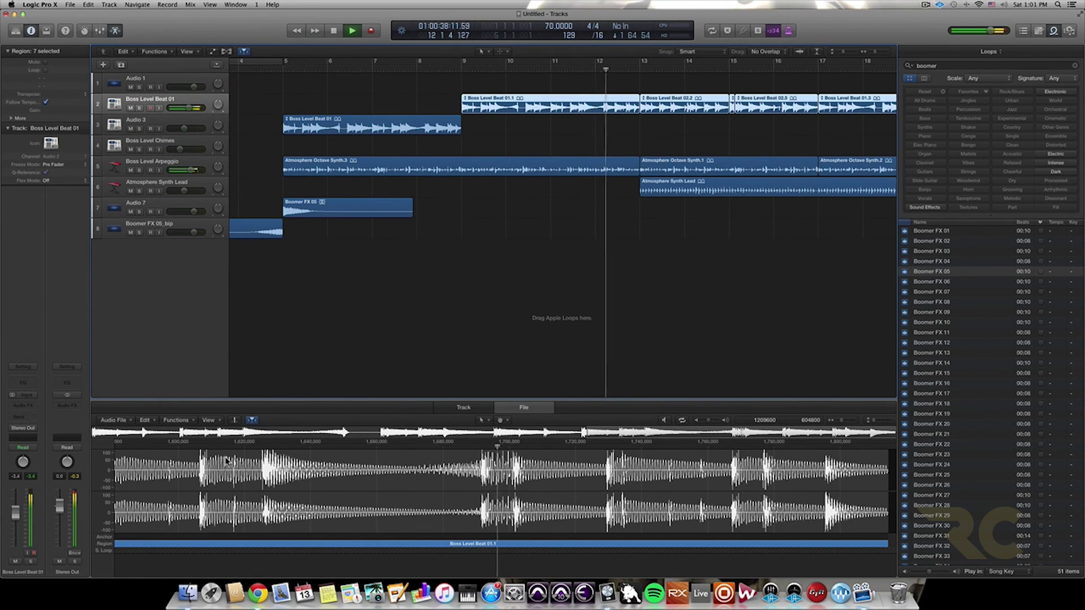
{"action": "scroll", "coordinate": [636, 195], "scroll_direction": "right", "scroll_amount": 3}
{"action": "scroll", "coordinate": [399, 245], "scroll_direction": "right", "scroll_amount": 3}
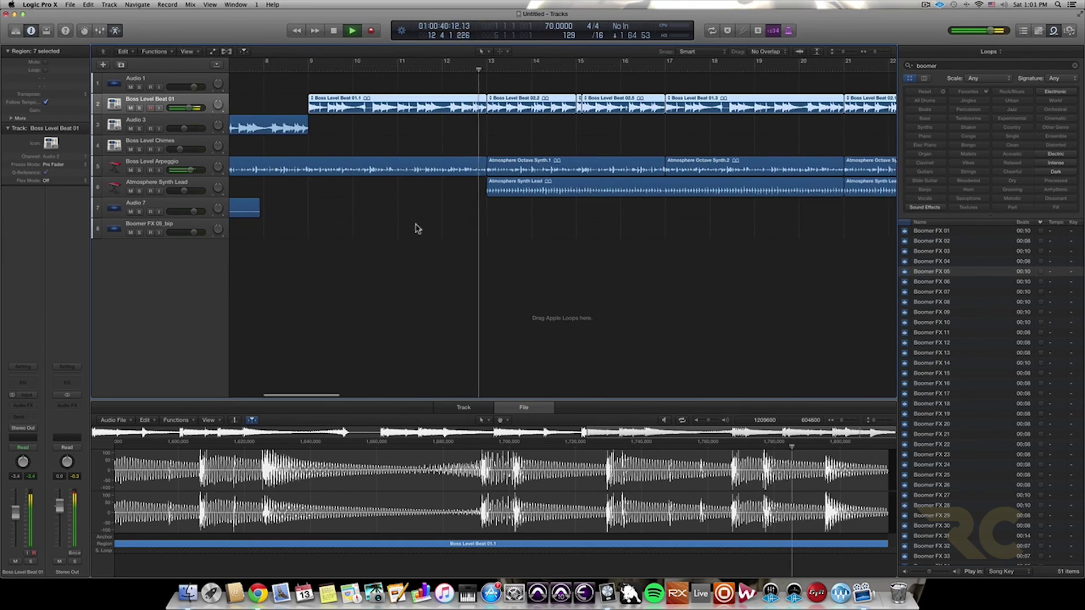
{"action": "left_click", "coordinate": [174, 192]}
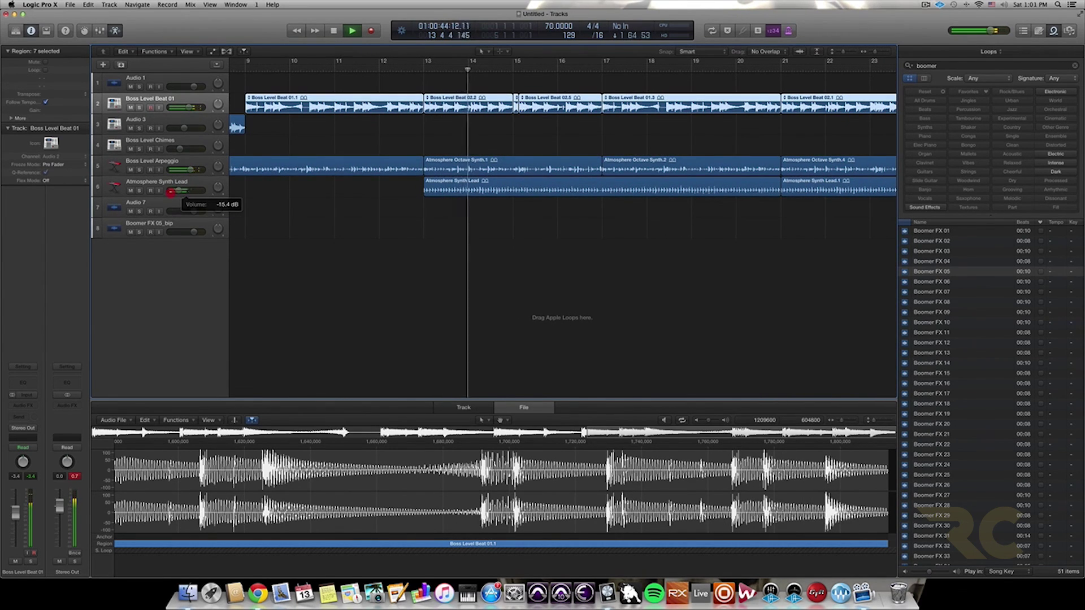
{"action": "left_click", "coordinate": [180, 193]}
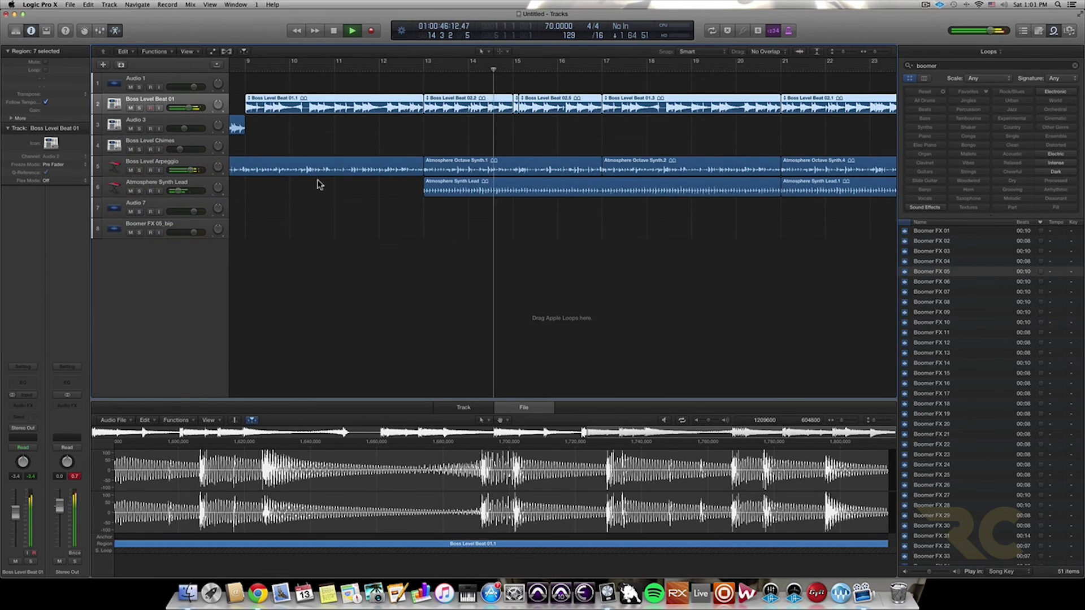
- Listen through the arrangement to bar 22, stop playback, and review the regions from the ending back to the intro
{"action": "scroll", "coordinate": [394, 221], "scroll_direction": "right", "scroll_amount": 1}
{"action": "scroll", "coordinate": [397, 221], "scroll_direction": "down", "scroll_amount": 5}
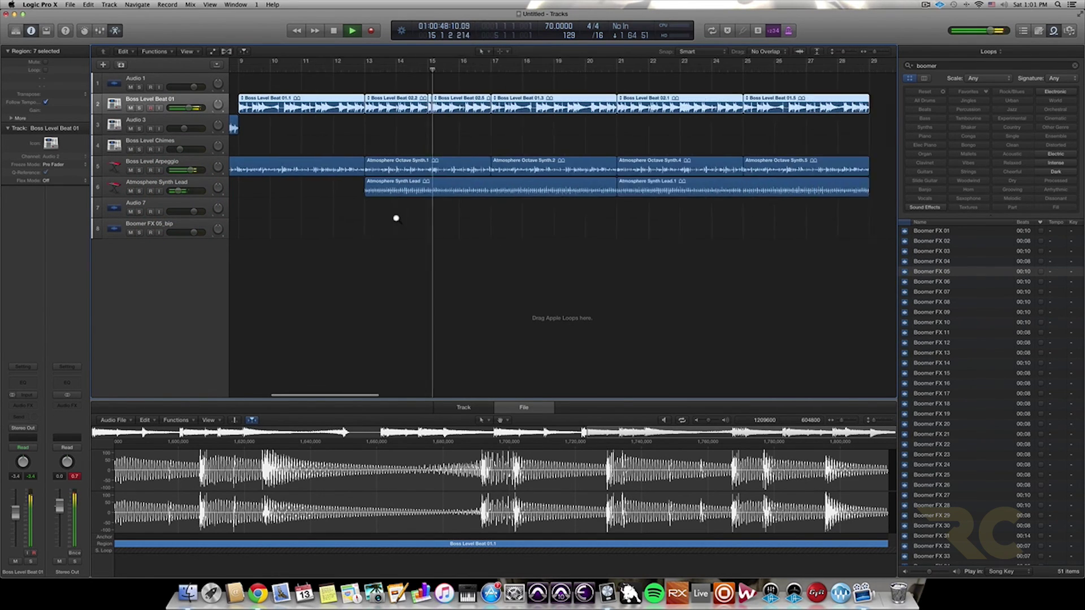
{"action": "scroll", "coordinate": [397, 221], "scroll_direction": "left", "scroll_amount": 4}
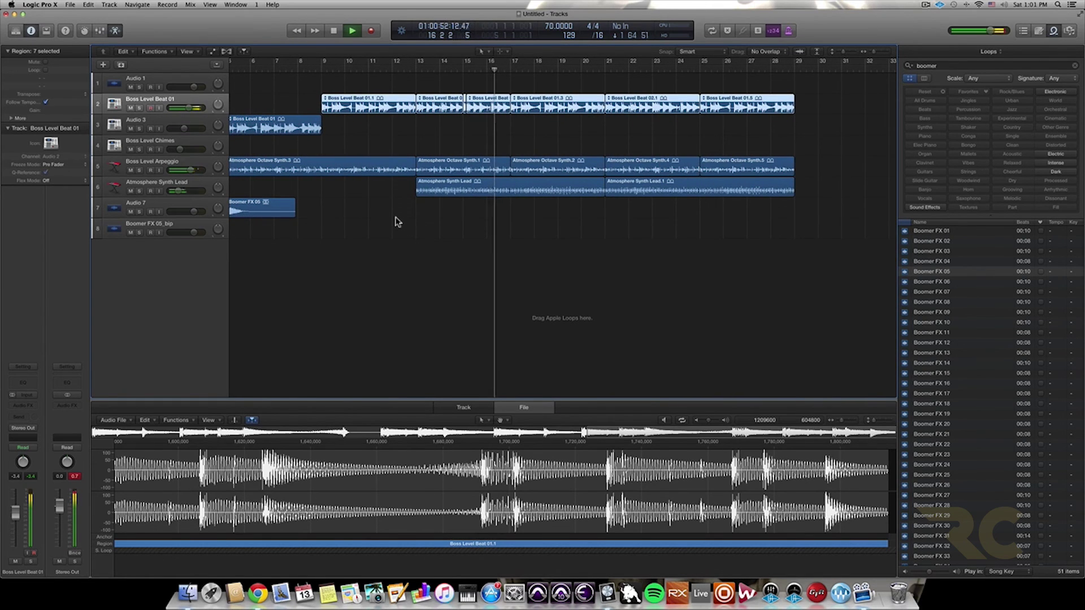
{"action": "scroll", "coordinate": [397, 221], "scroll_direction": "right", "scroll_amount": 2}
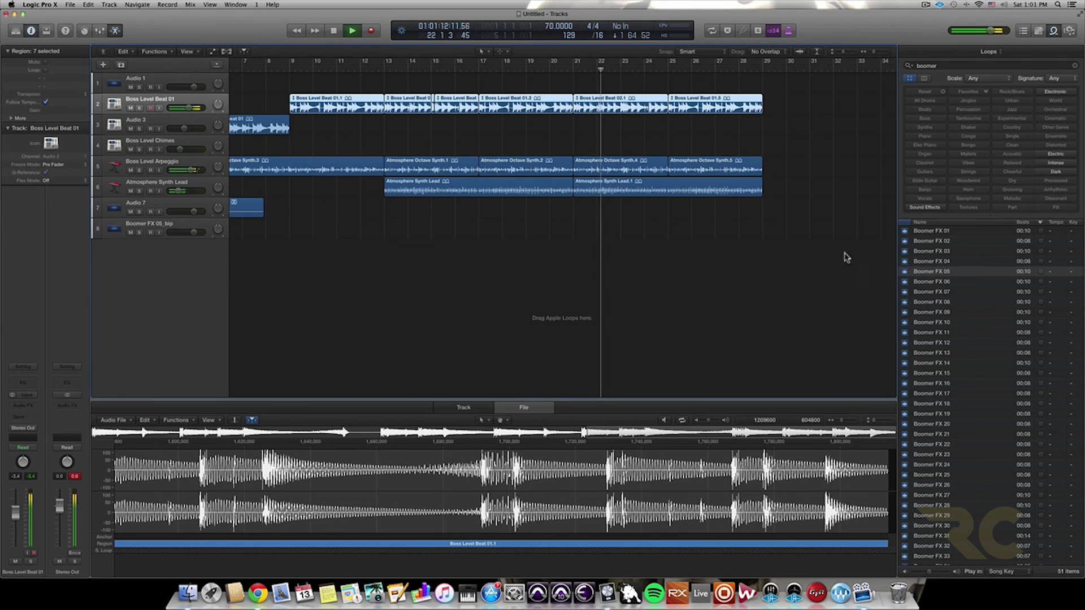
{"action": "key", "text": "space"}
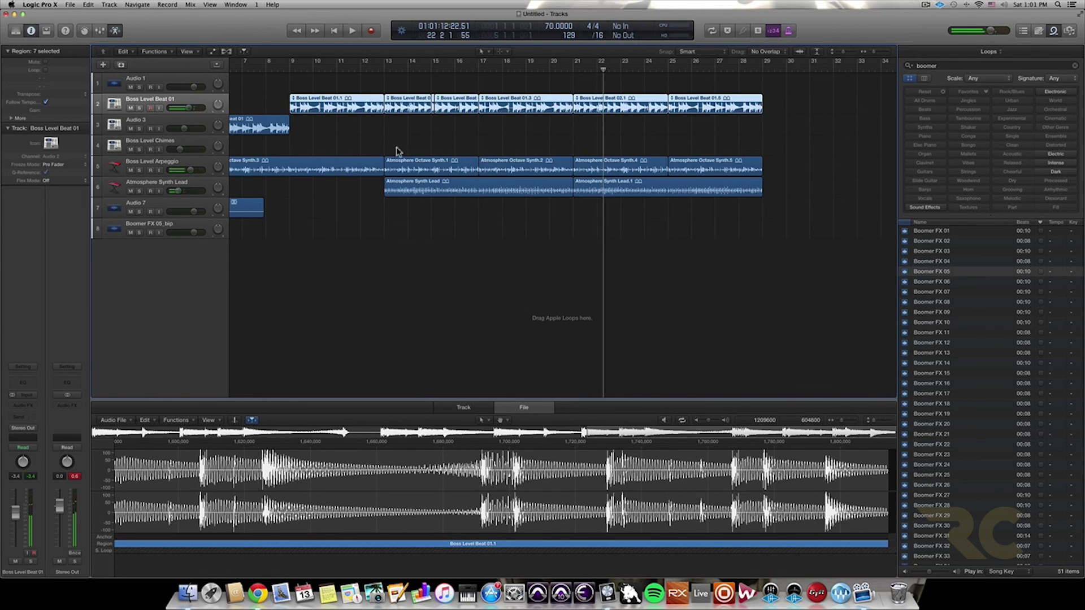
{"action": "scroll", "coordinate": [399, 225], "scroll_direction": "right", "scroll_amount": 10}
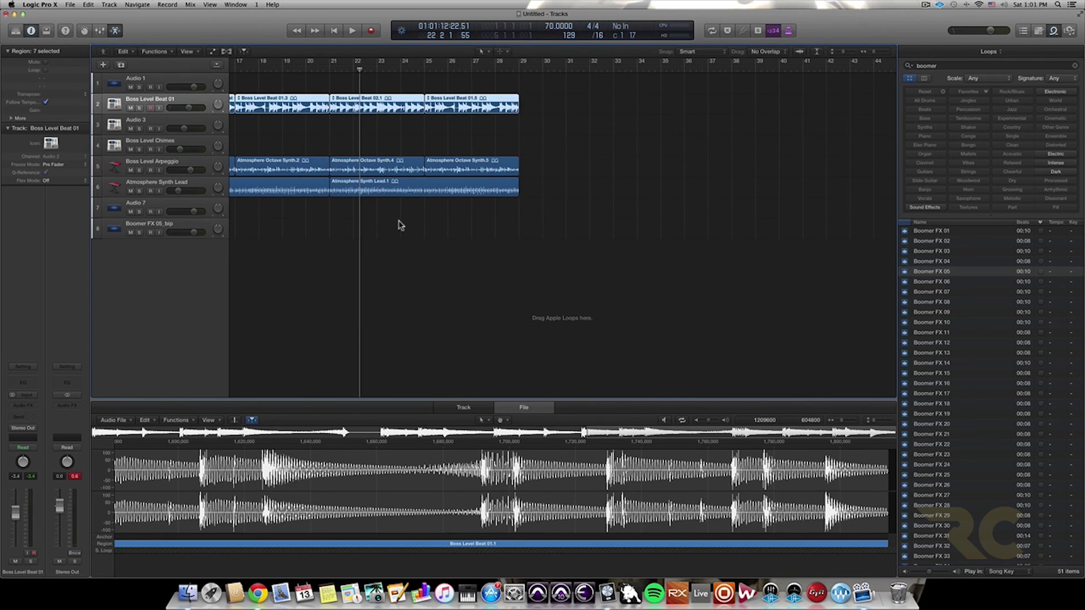
{"action": "scroll", "coordinate": [400, 225], "scroll_direction": "left", "scroll_amount": 12}
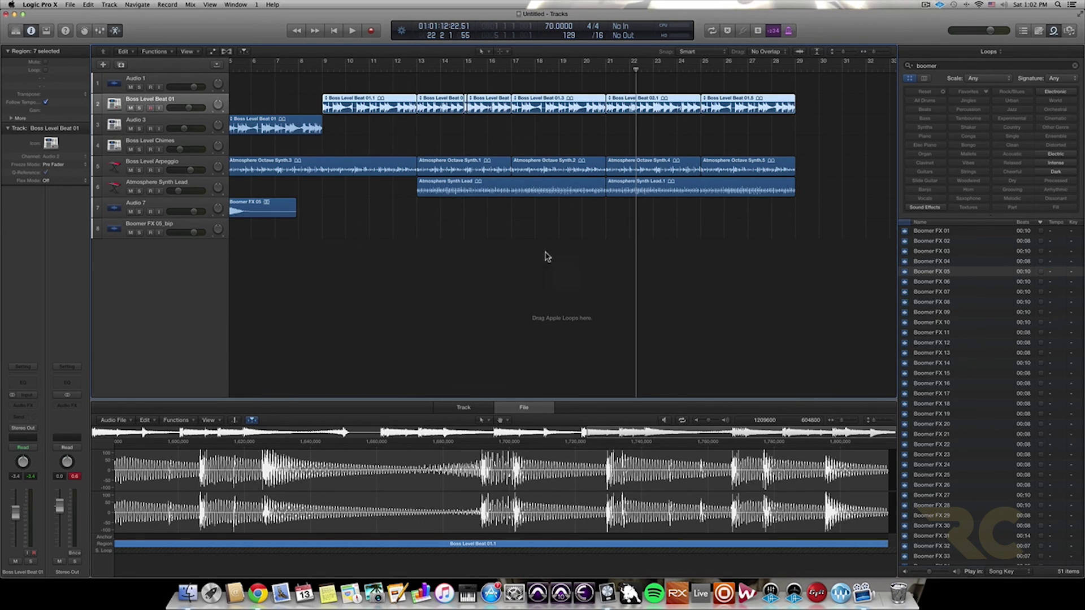
{"action": "scroll", "coordinate": [386, 229], "scroll_direction": "left", "scroll_amount": 5}
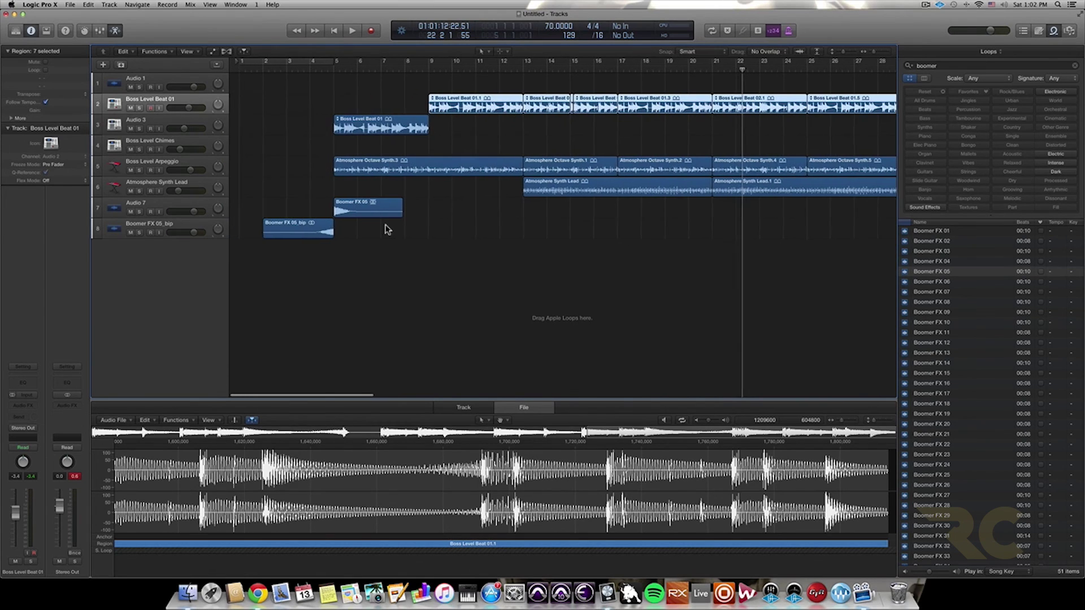
{"action": "scroll", "coordinate": [386, 228], "scroll_direction": "right", "scroll_amount": 5}
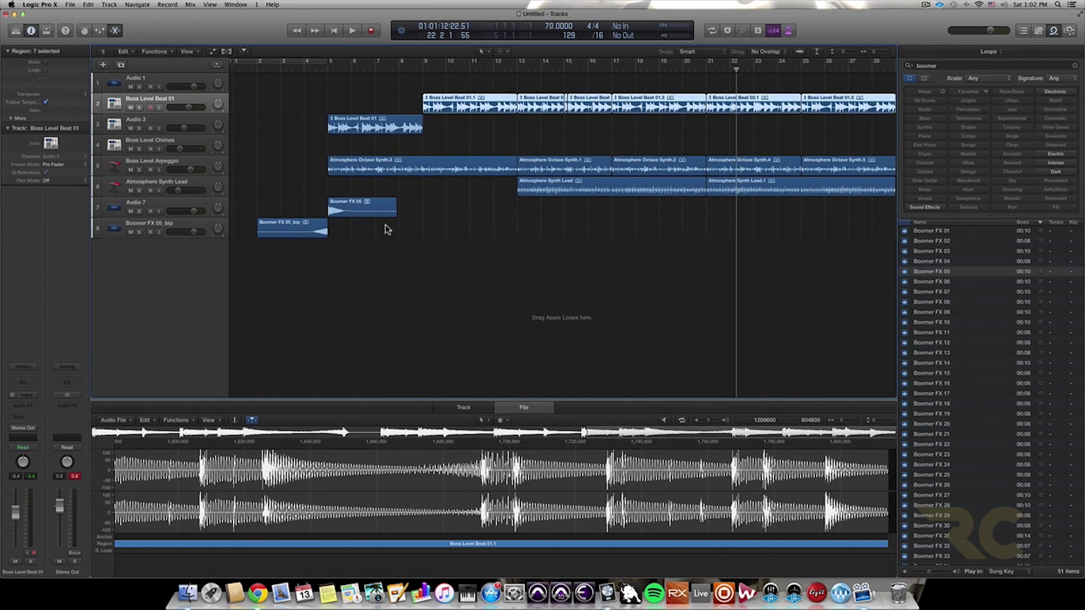